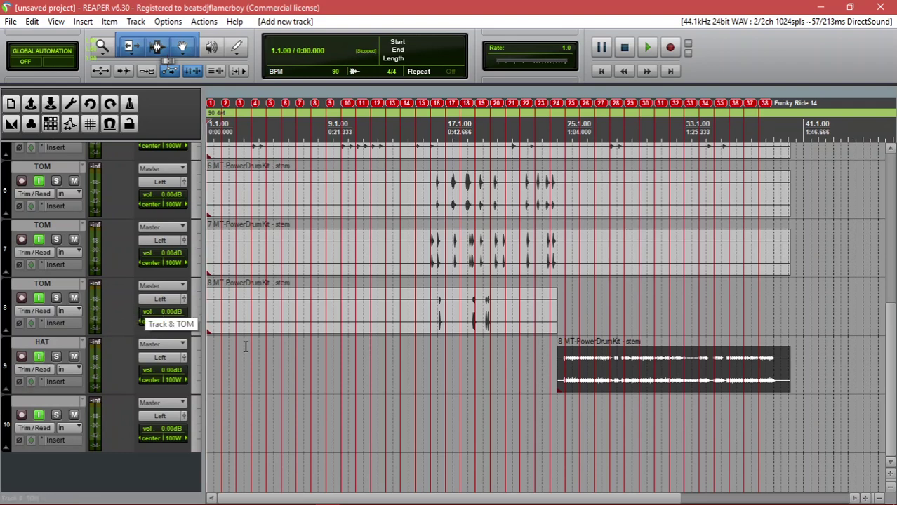
Add AnalogObsession's NCAR (16ch) VST plug-in to track 10 and move its window so the whole interface fits on screen
left_click_drag(893, 407, 886, 238)
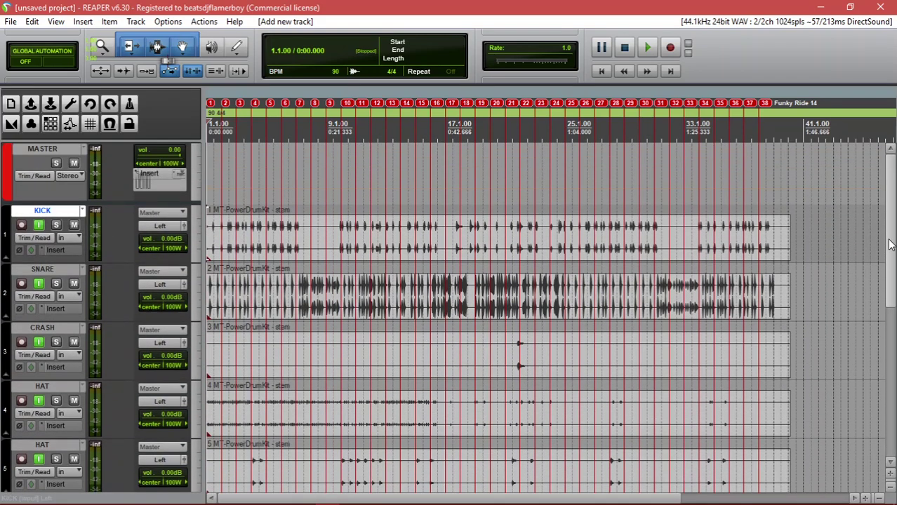
left_click_drag(886, 236, 875, 405)
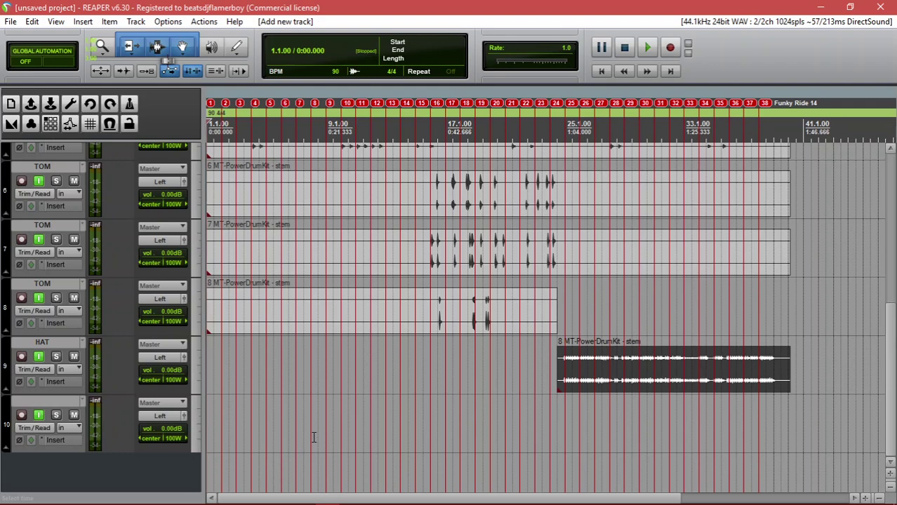
left_click(65, 440)
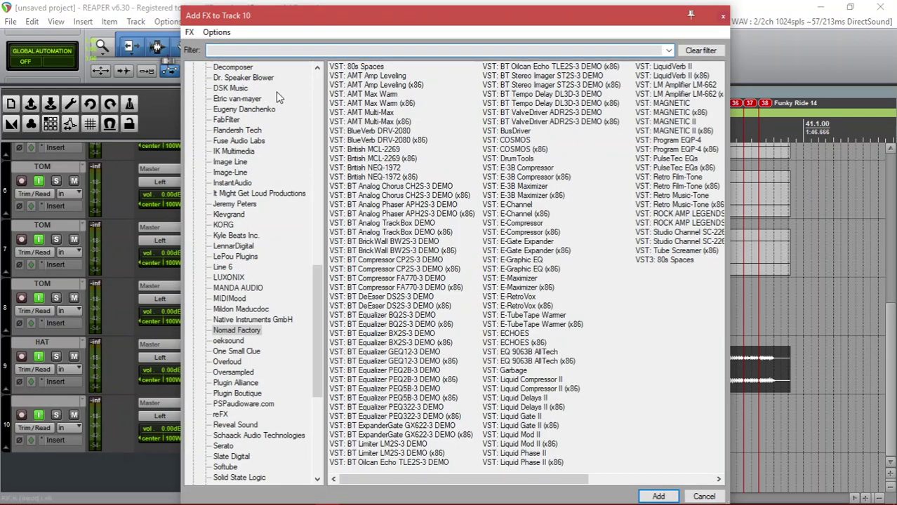
left_click_drag(316, 285, 321, 168)
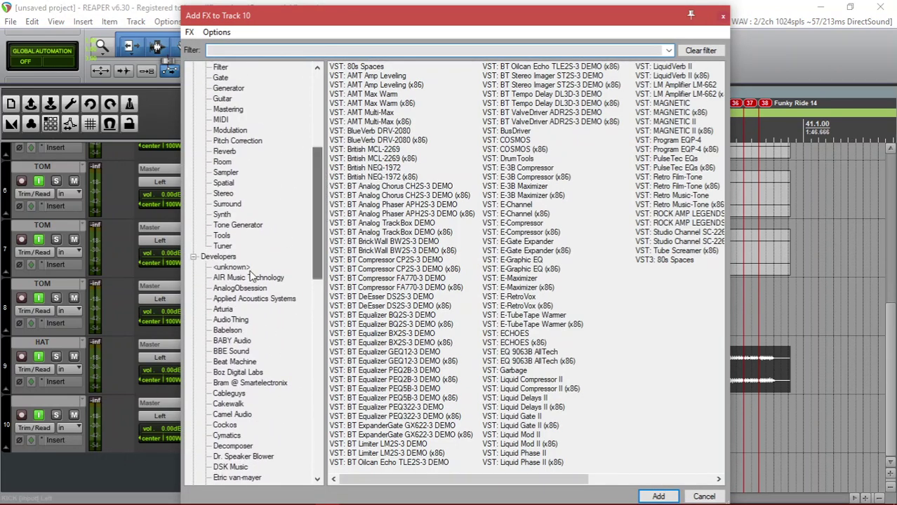
left_click(239, 288)
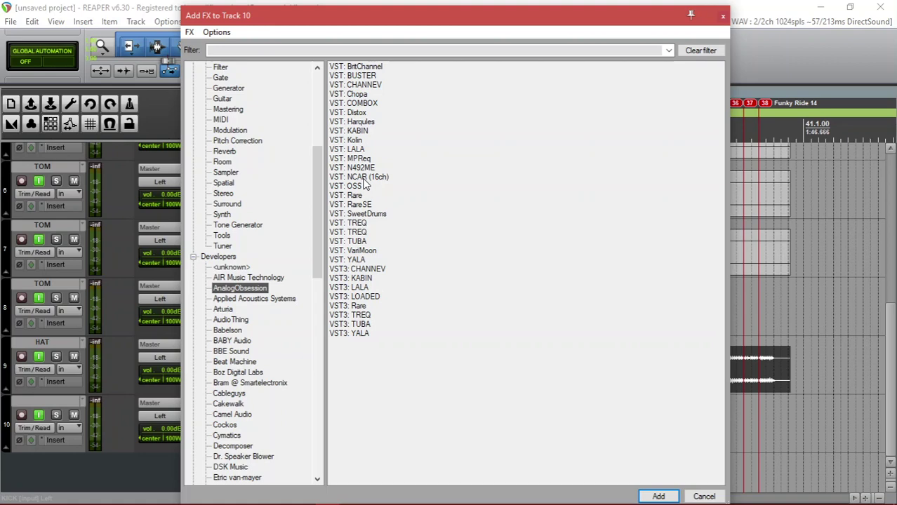
double_click(363, 179)
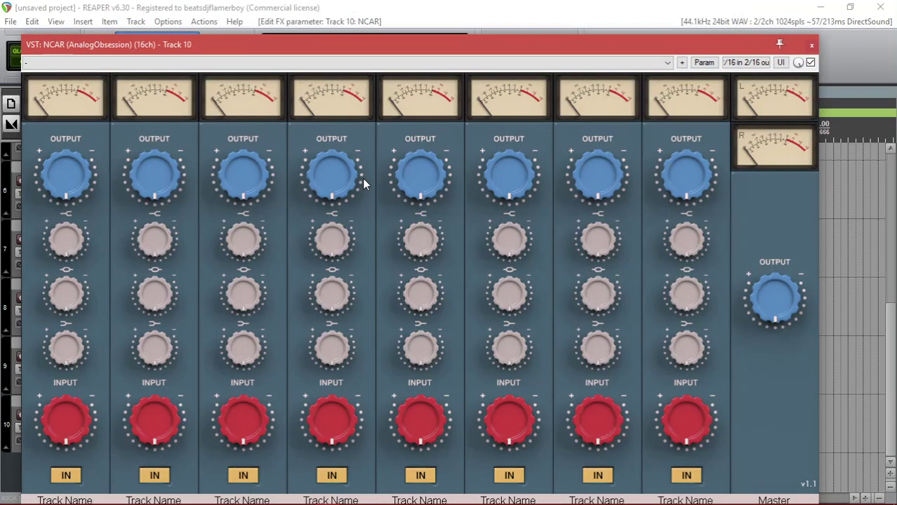
left_click_drag(392, 65, 410, 14)
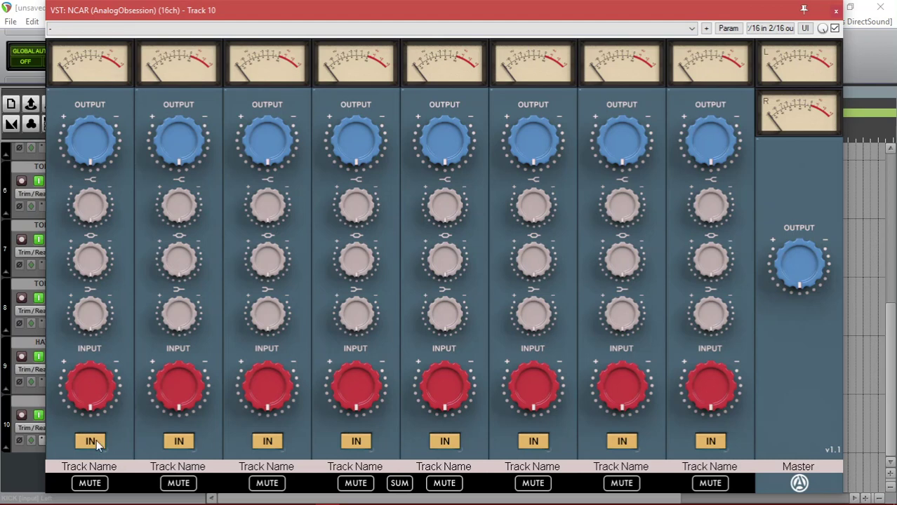
Name the first two NCAR channels KICK and SNARE
left_click(106, 469)
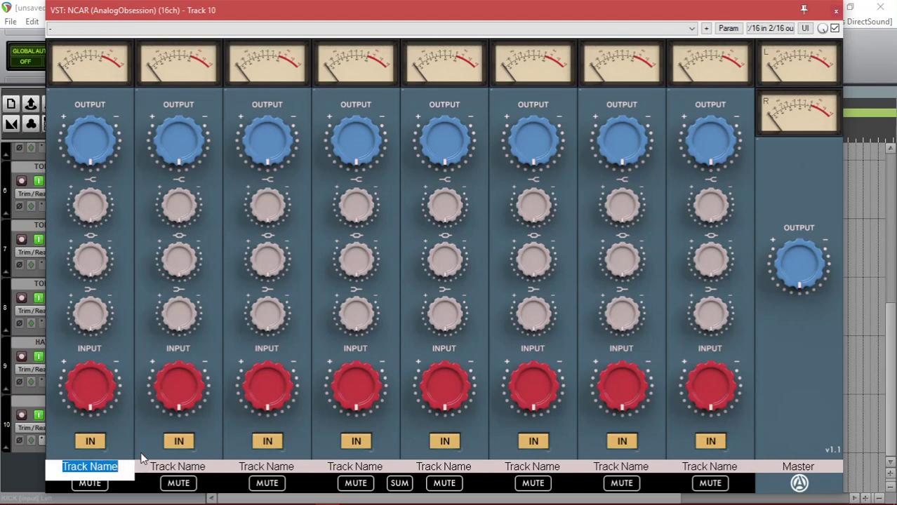
type("KIC")
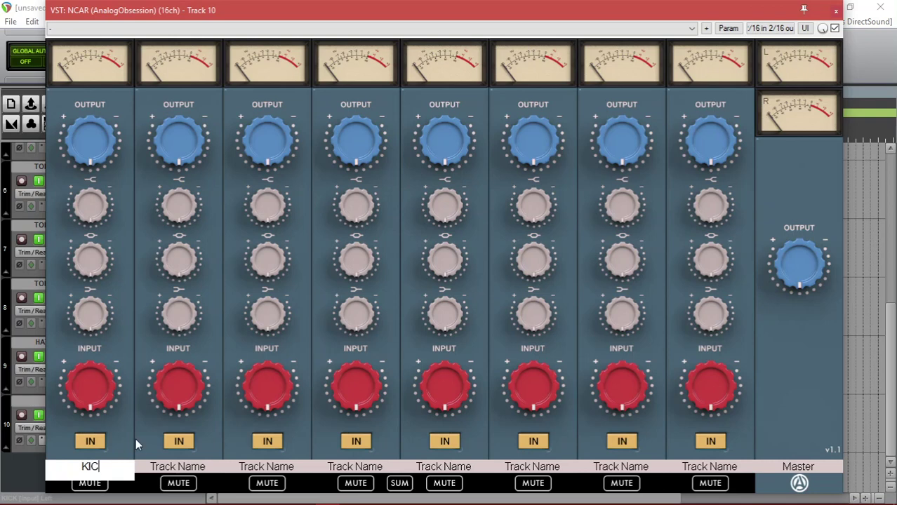
type("K")
left_click(193, 468)
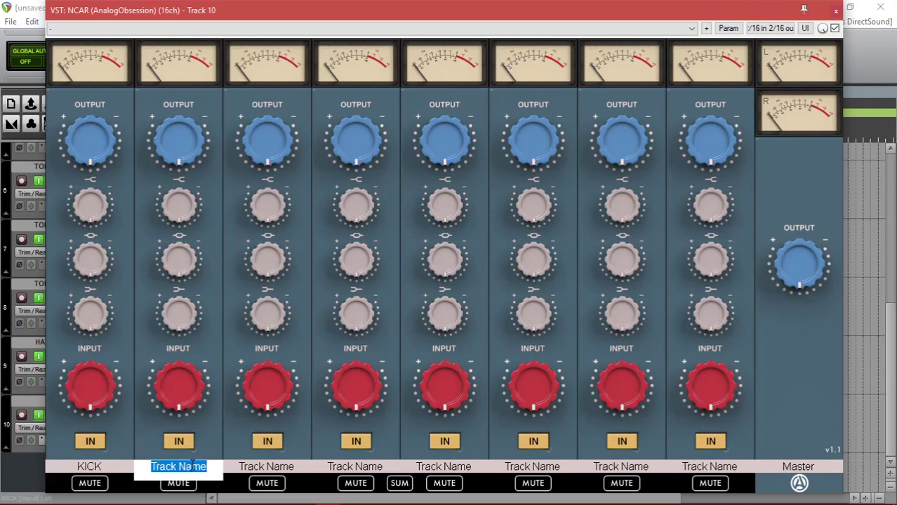
type("SN")
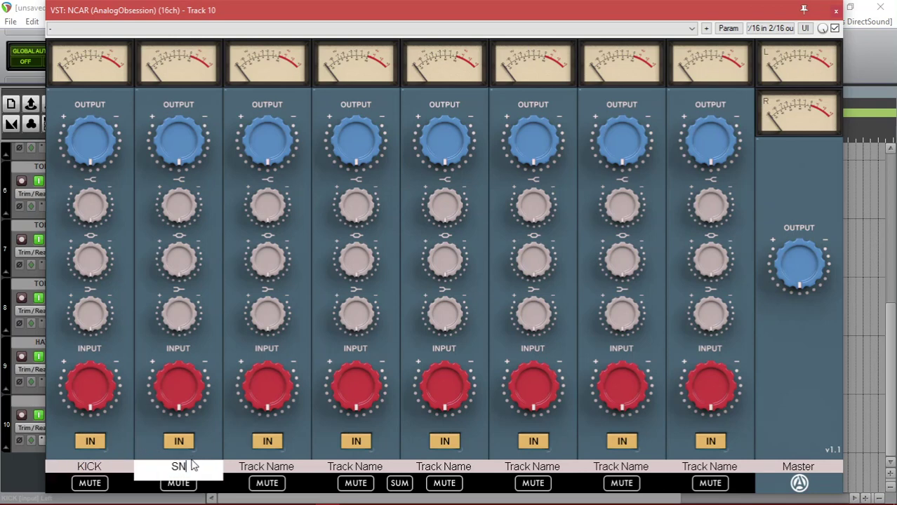
type("ARE")
Name the third and fourth NCAR channels HATS and TOMS
left_click(267, 469)
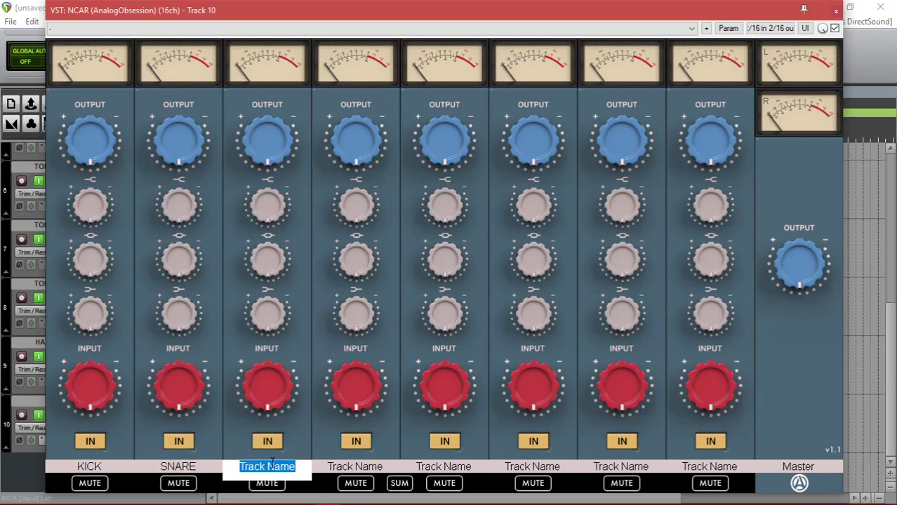
type("HA")
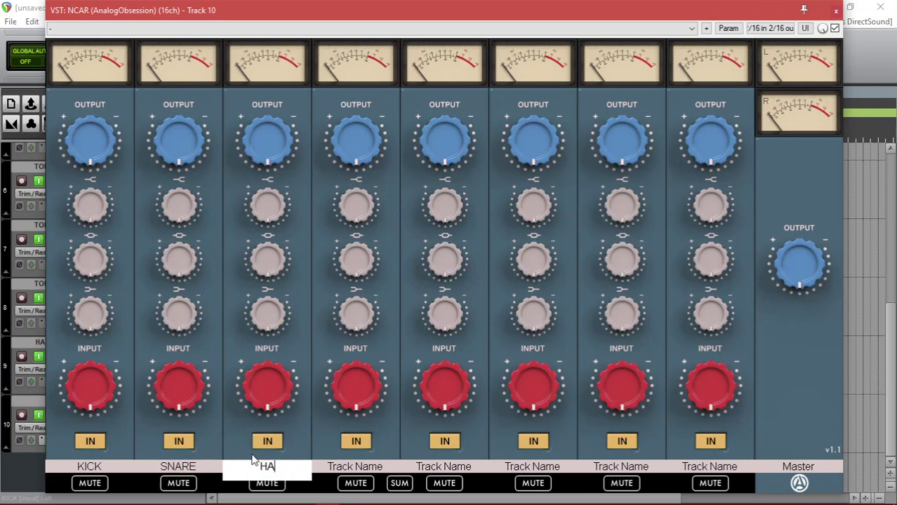
type("TS")
key("Return")
left_click(355, 467)
type("T")
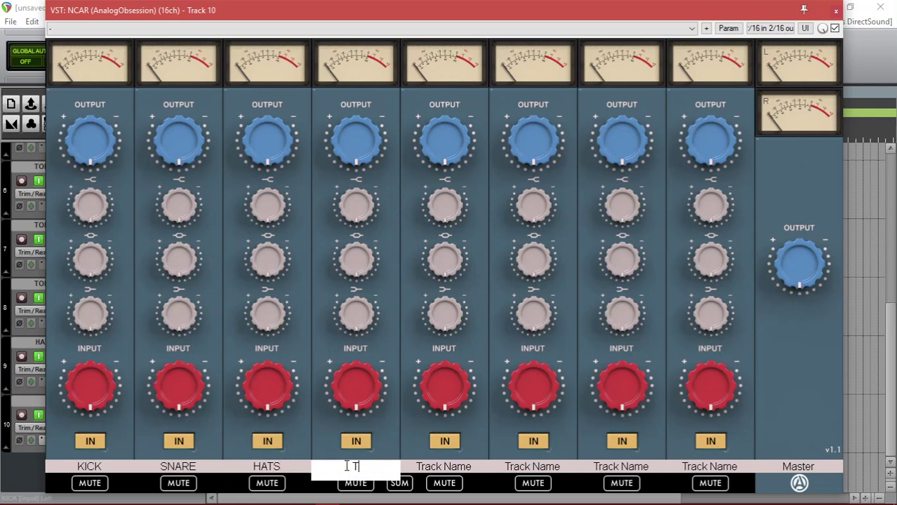
type("OMS")
key("Return")
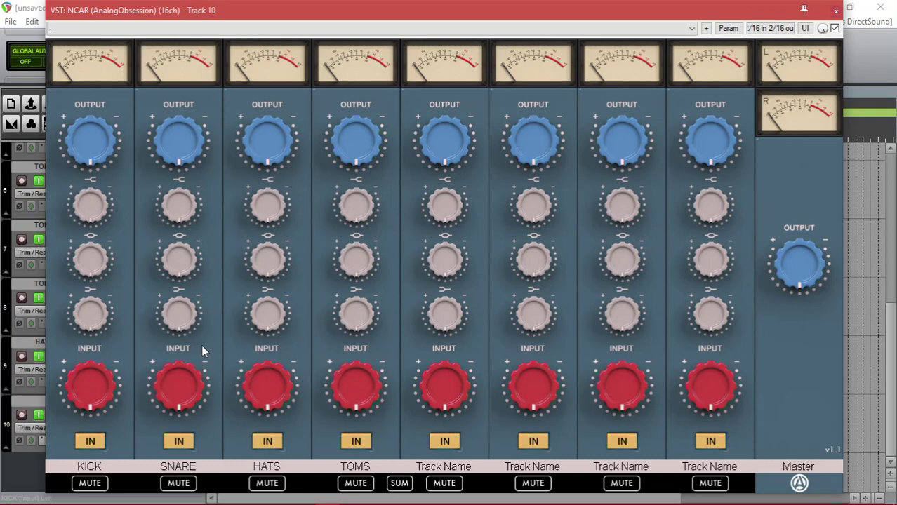
Open the plug-in pin connector for NCAR on track 10
left_click(772, 29)
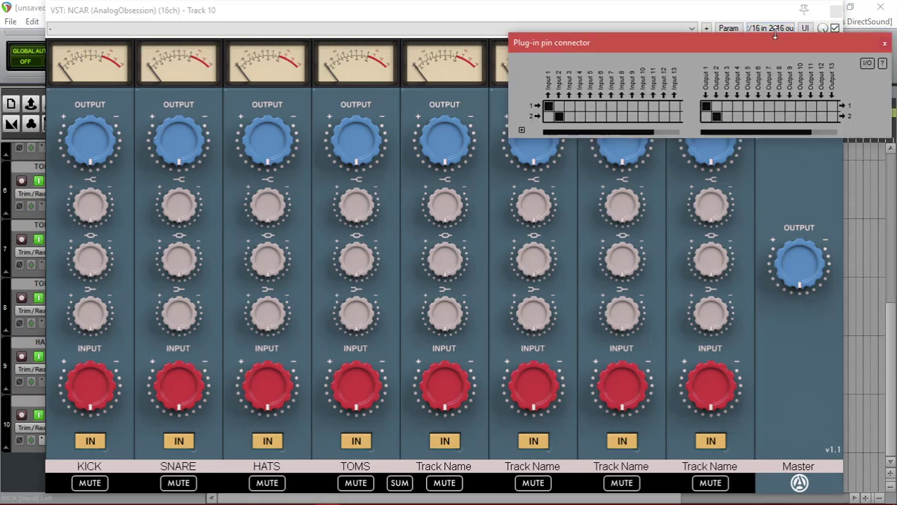
left_click(520, 130)
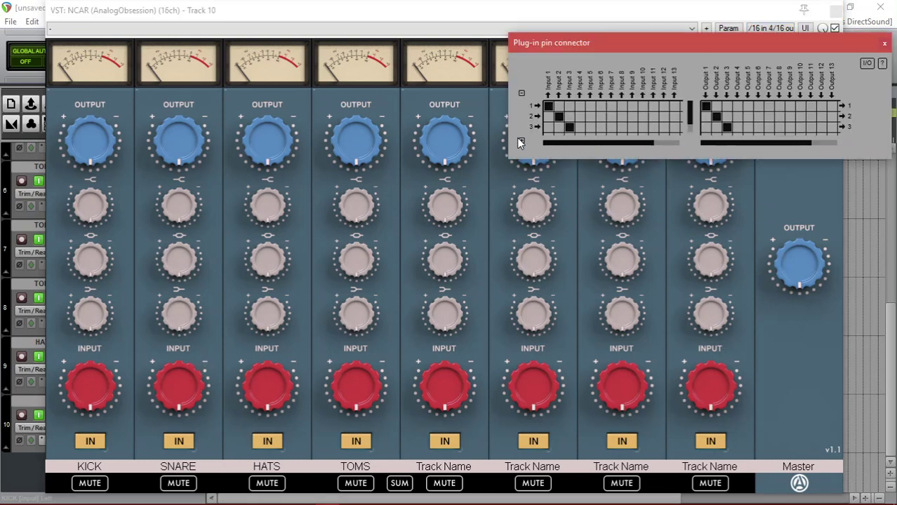
left_click(522, 141)
left_click(523, 163)
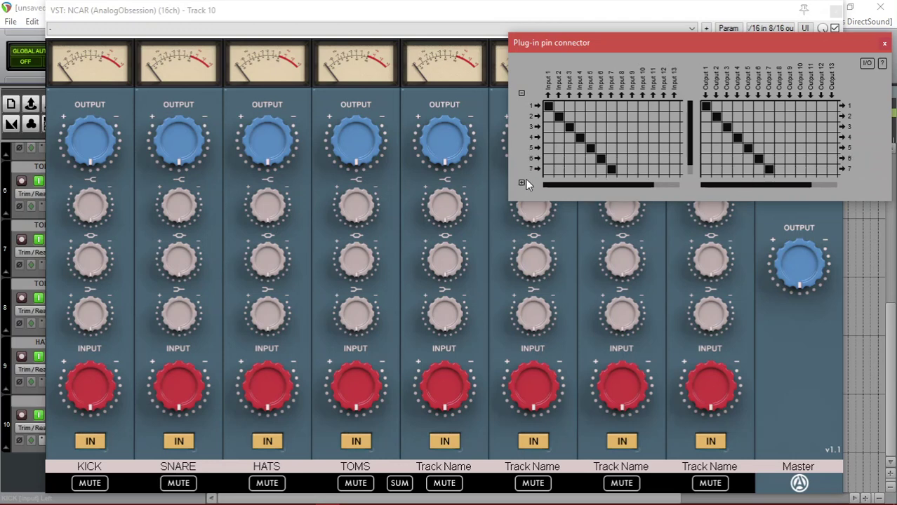
left_click(522, 184)
left_click(523, 194)
double_click(523, 205)
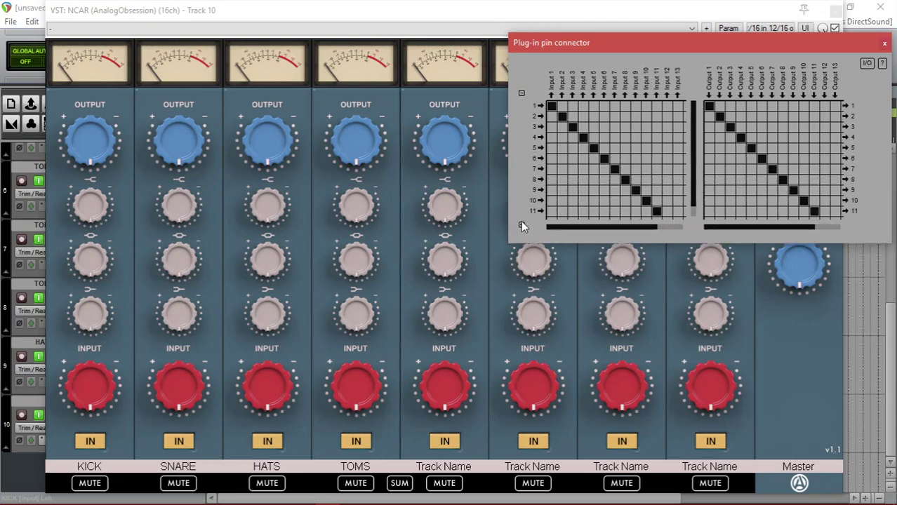
double_click(521, 225)
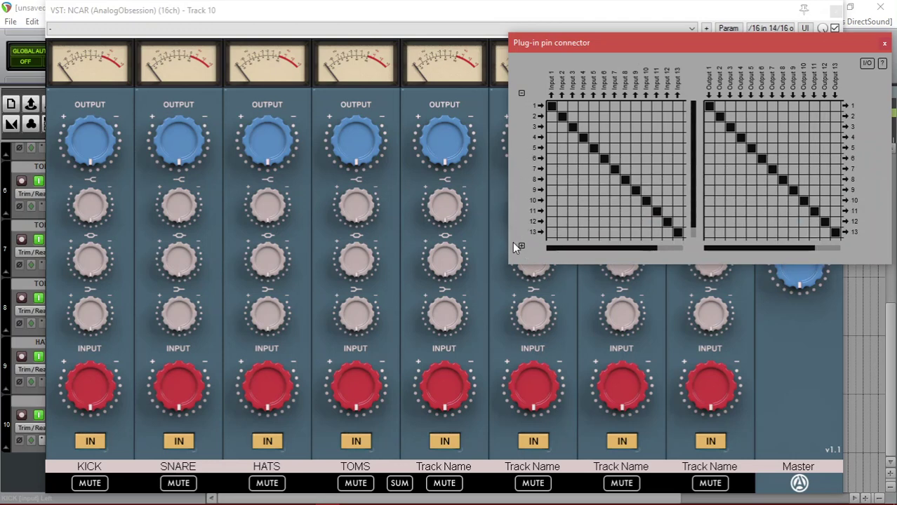
left_click(520, 93)
double_click(521, 94)
double_click(521, 94)
double_click(521, 94)
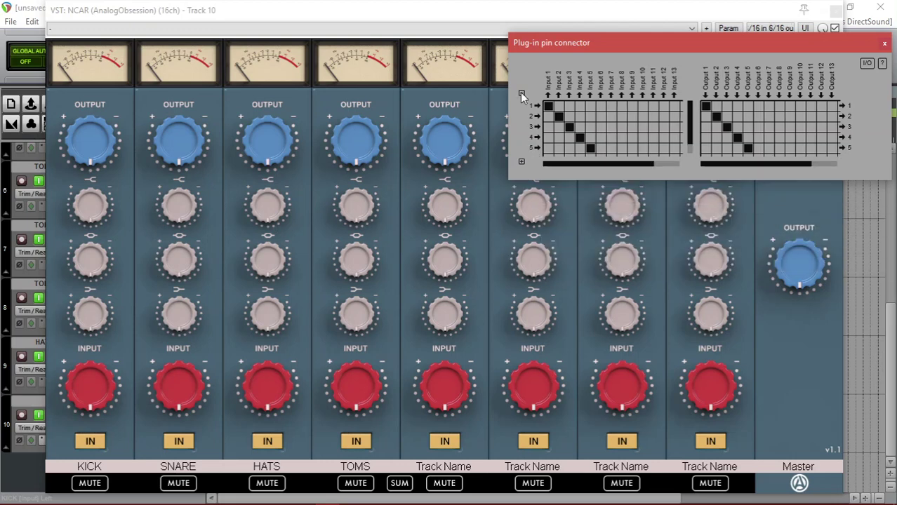
double_click(521, 93)
double_click(521, 93)
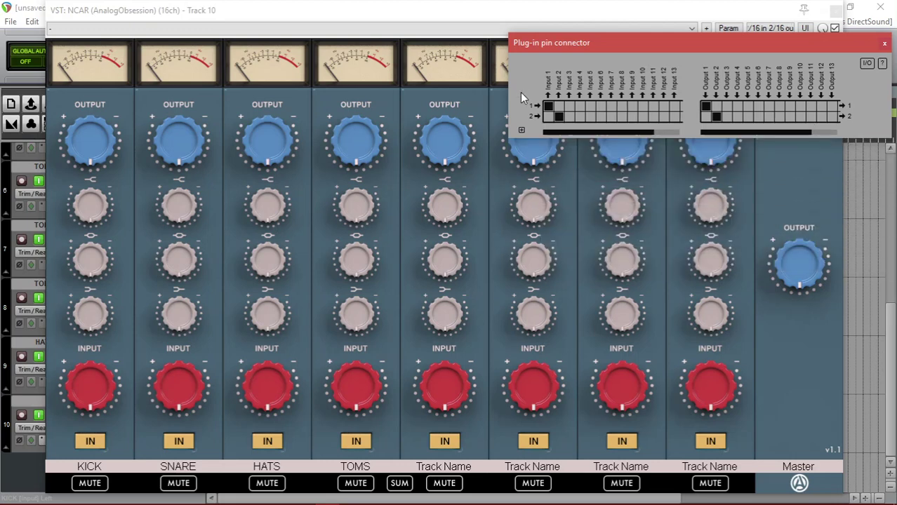
Increase track 10's channel count to 16 in the pin connector, and close the connector and the NCAR window
double_click(521, 132)
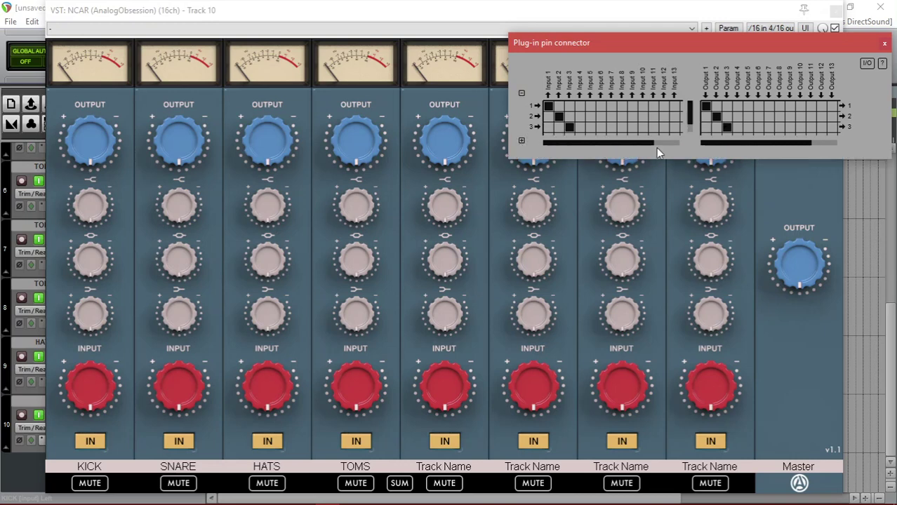
scroll(693, 125, "down", 1)
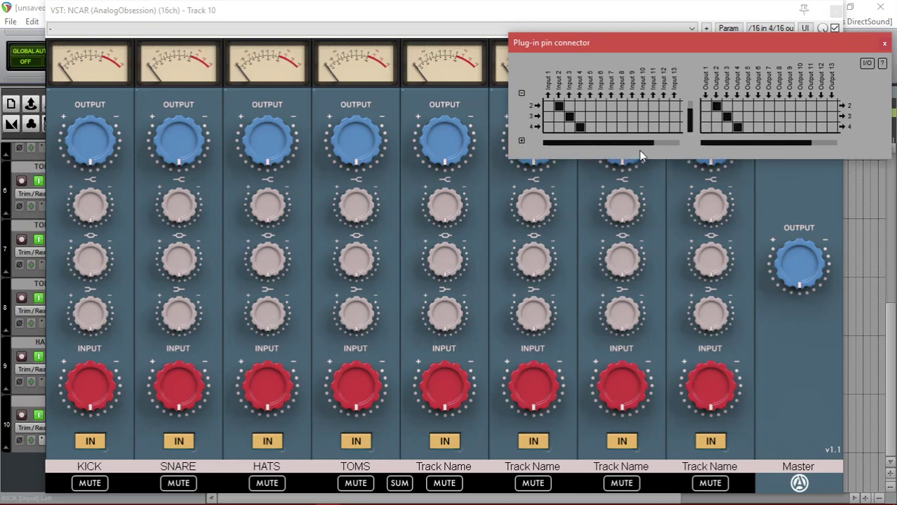
double_click(519, 141)
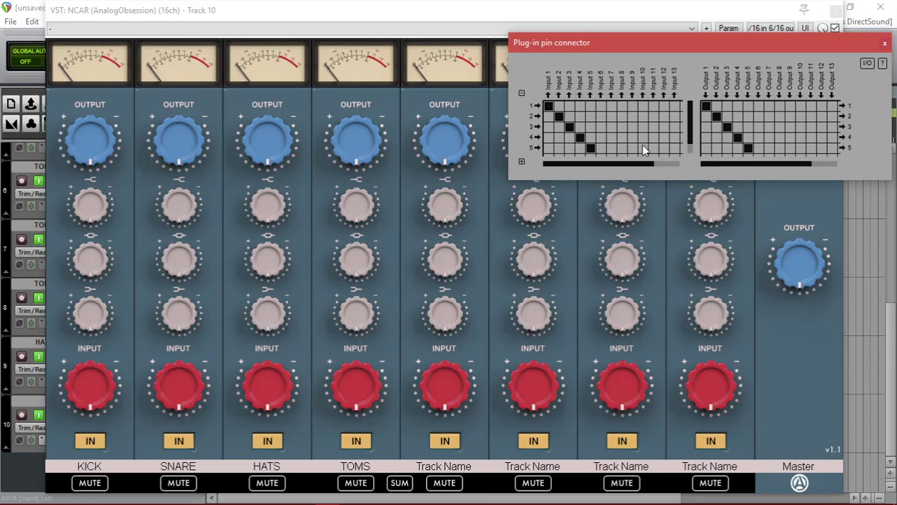
scroll(690, 145, "down", 1)
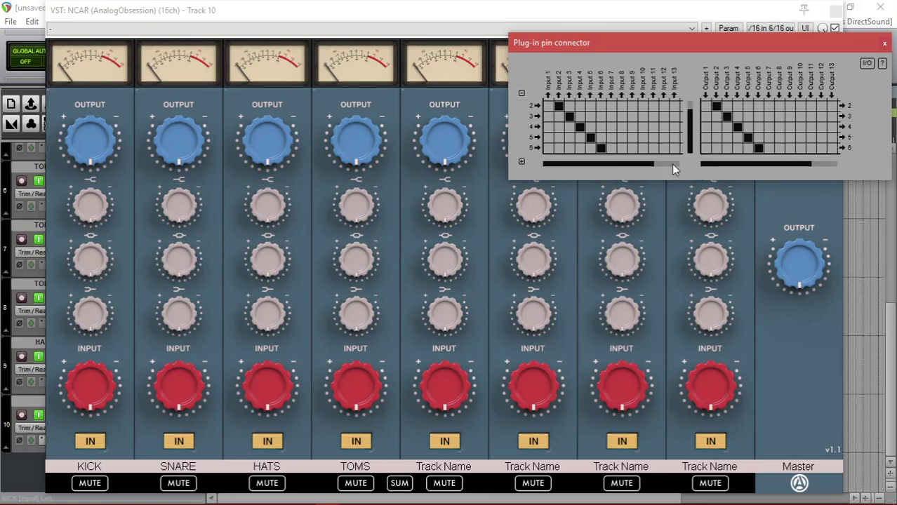
double_click(521, 163)
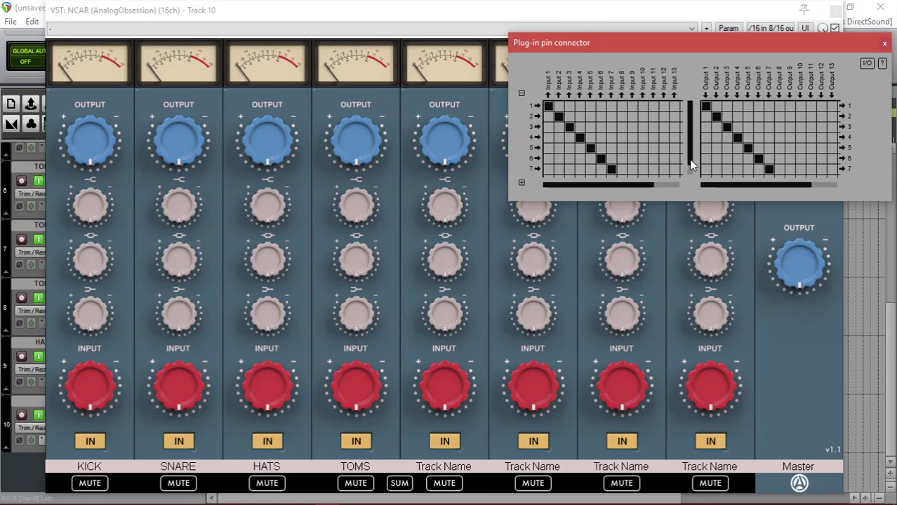
scroll(690, 161, "down", 1)
double_click(521, 182)
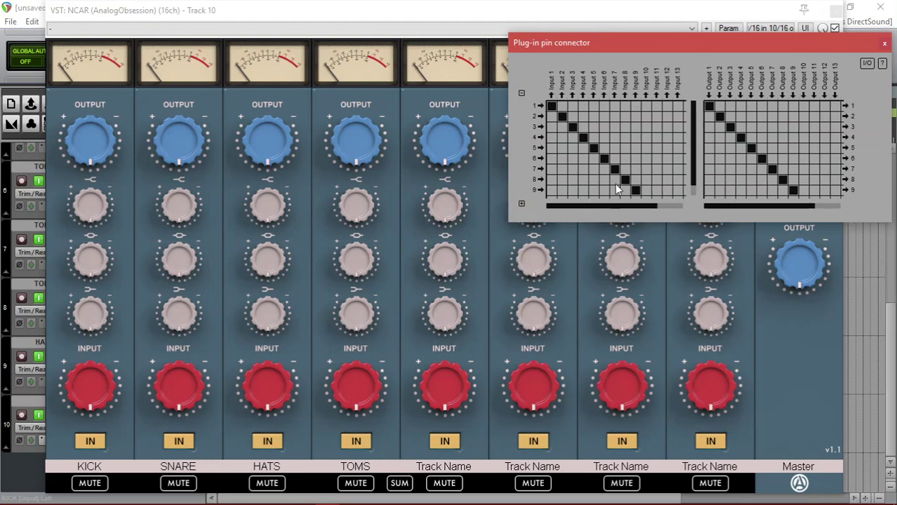
scroll(692, 182, "down", 1)
double_click(521, 204)
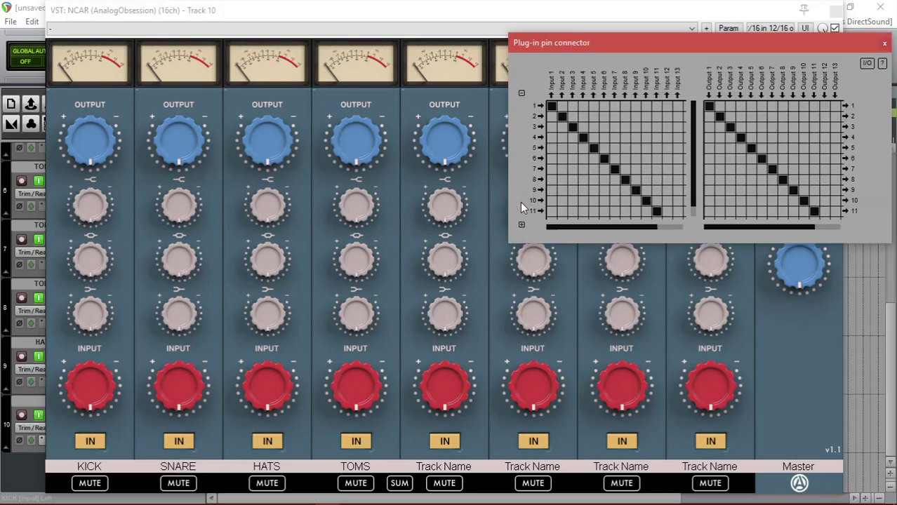
scroll(695, 217, "down", 1)
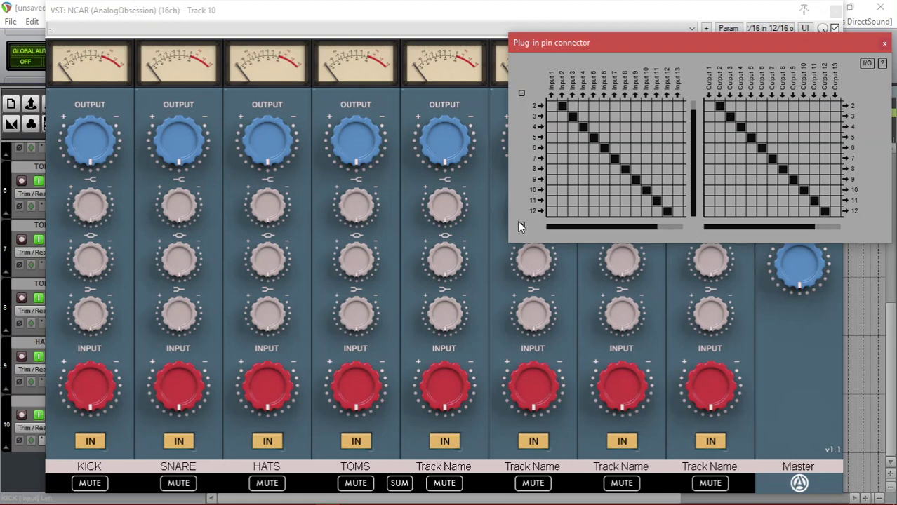
double_click(522, 225)
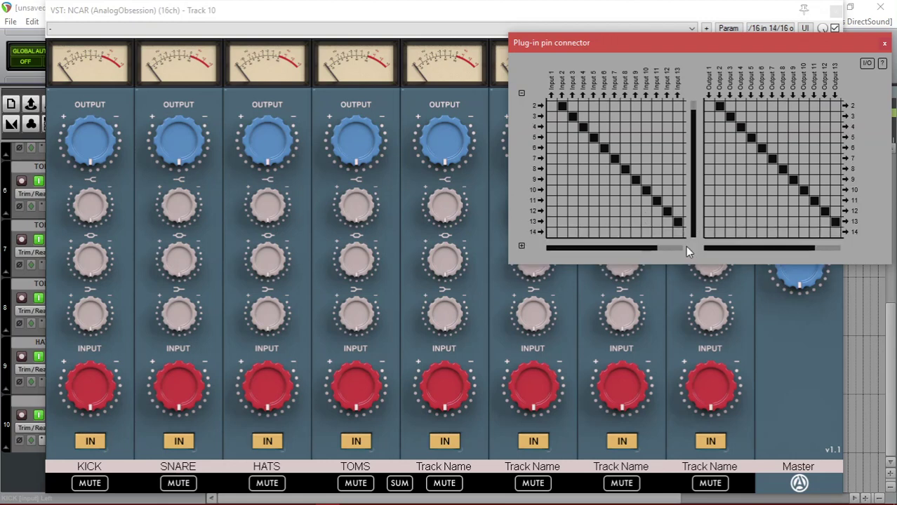
double_click(522, 246)
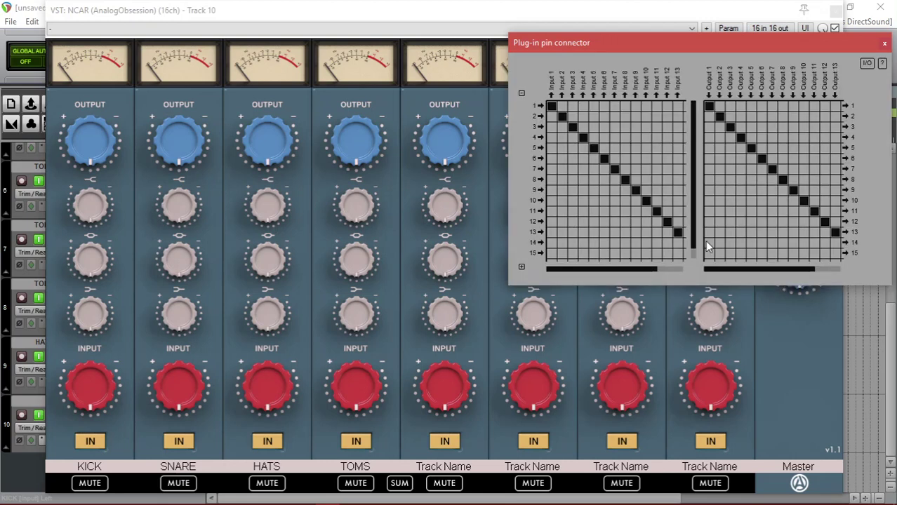
scroll(691, 241, "down", 1)
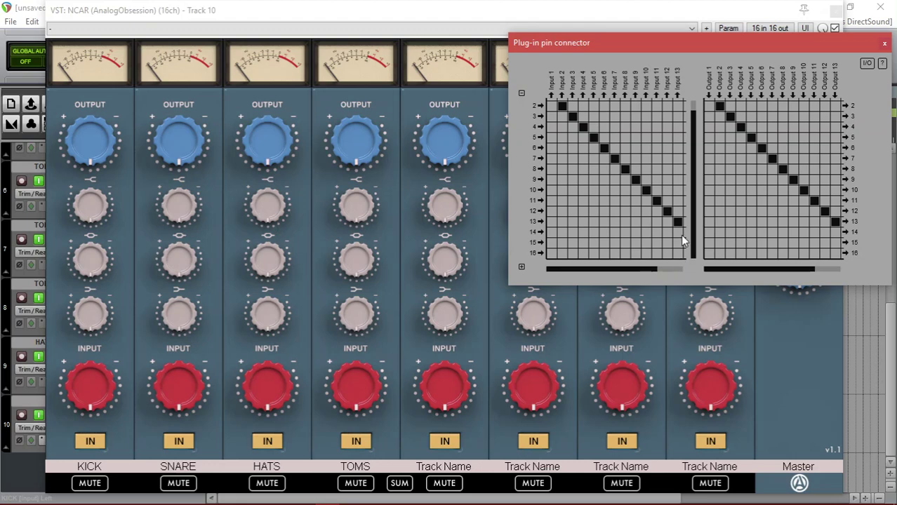
left_click(884, 43)
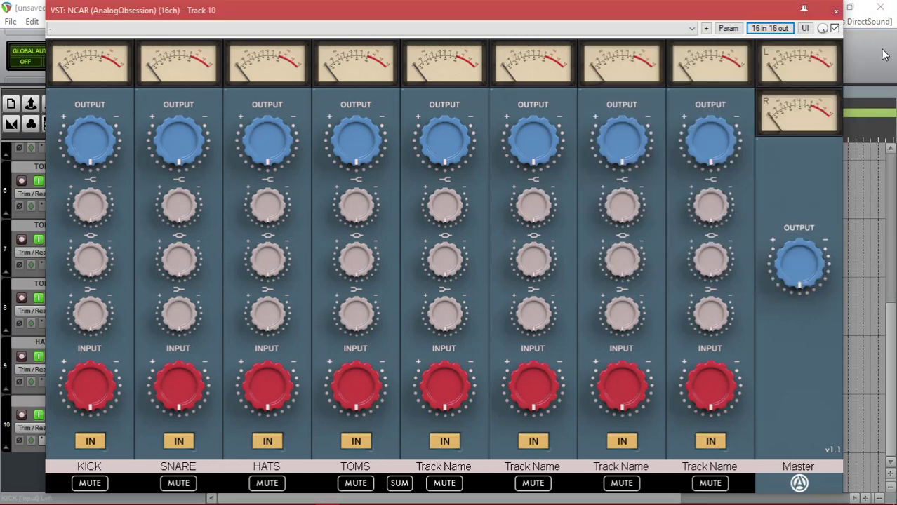
left_click(836, 12)
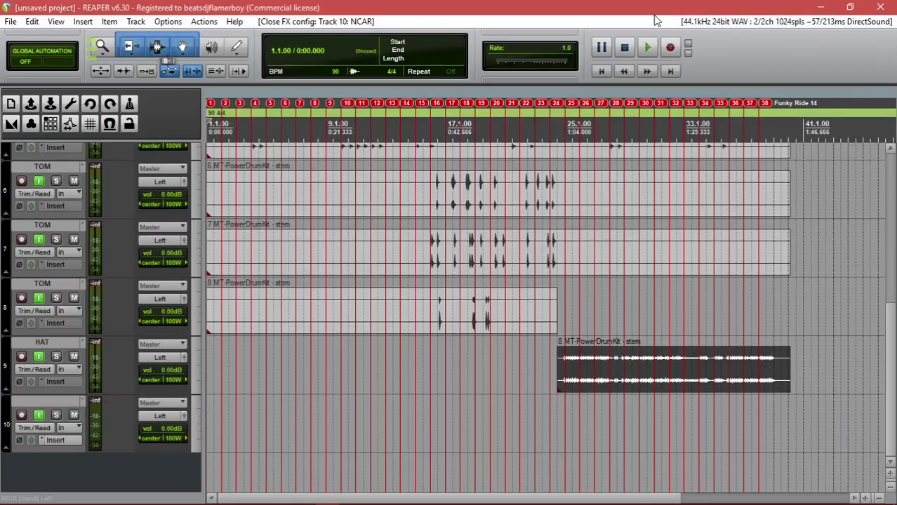
Play the drum tracks from the project start, marker 7, marker 10 and bar 17, checking each drum part's content
double_click(128, 349)
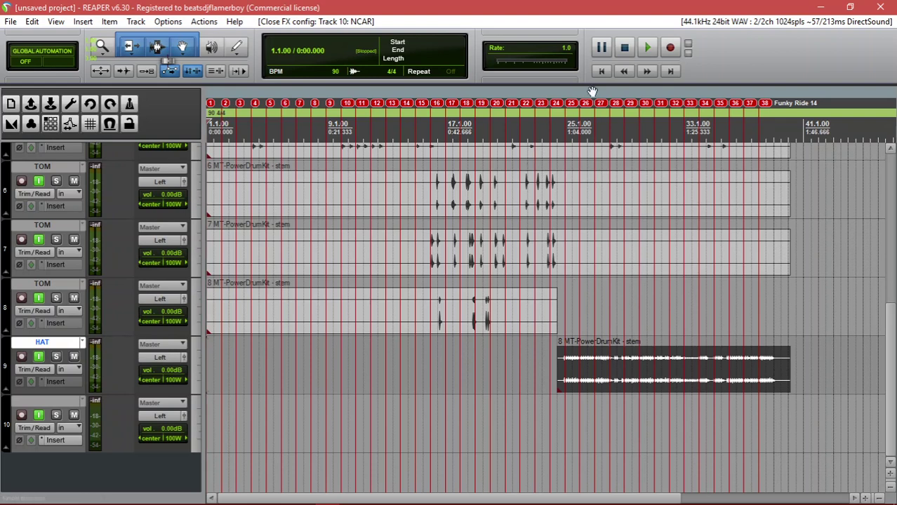
key("space")
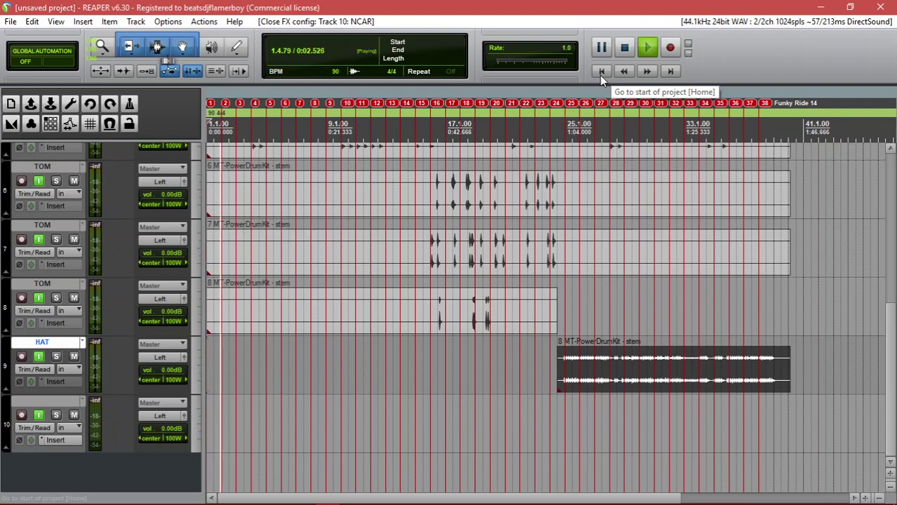
scroll(735, 260, "up", 5)
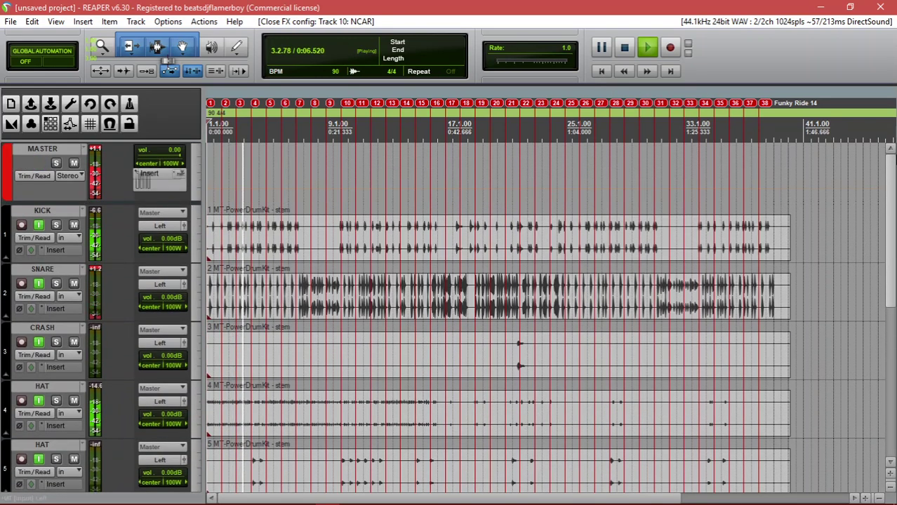
key("7")
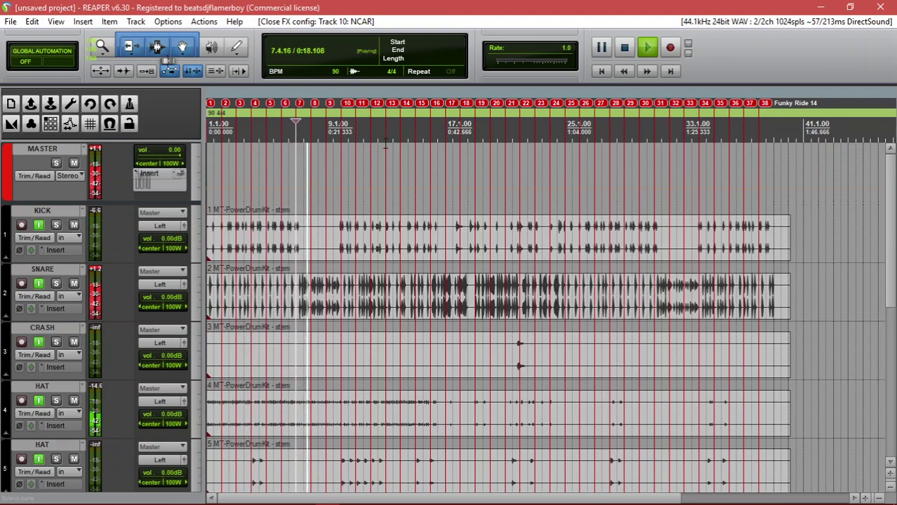
key("0")
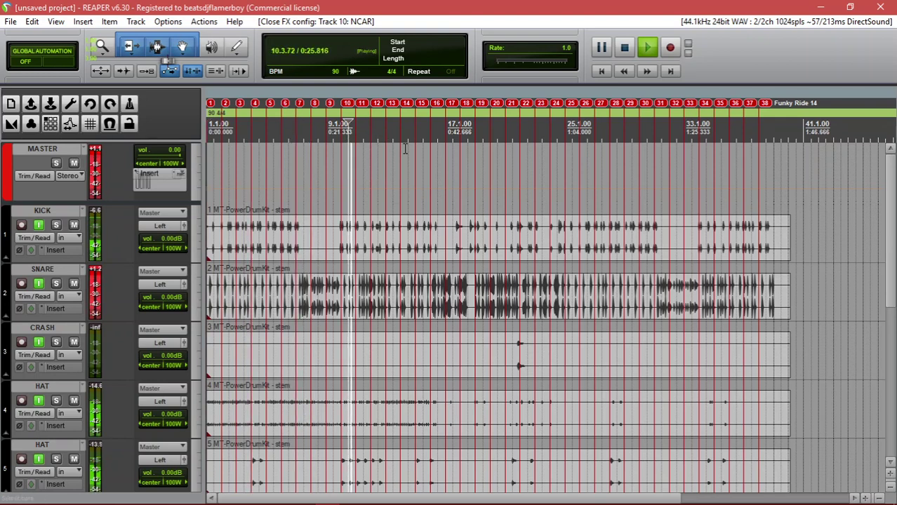
left_click(446, 149)
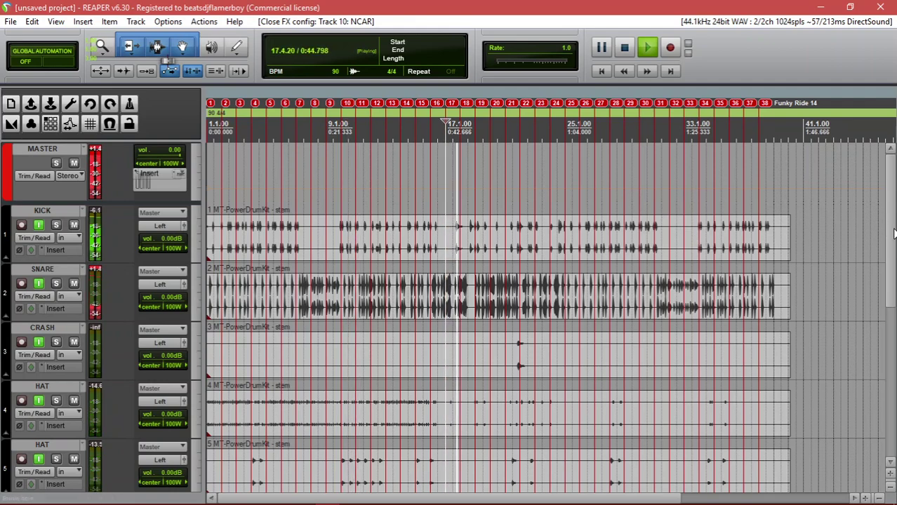
scroll(894, 234, "down", 4)
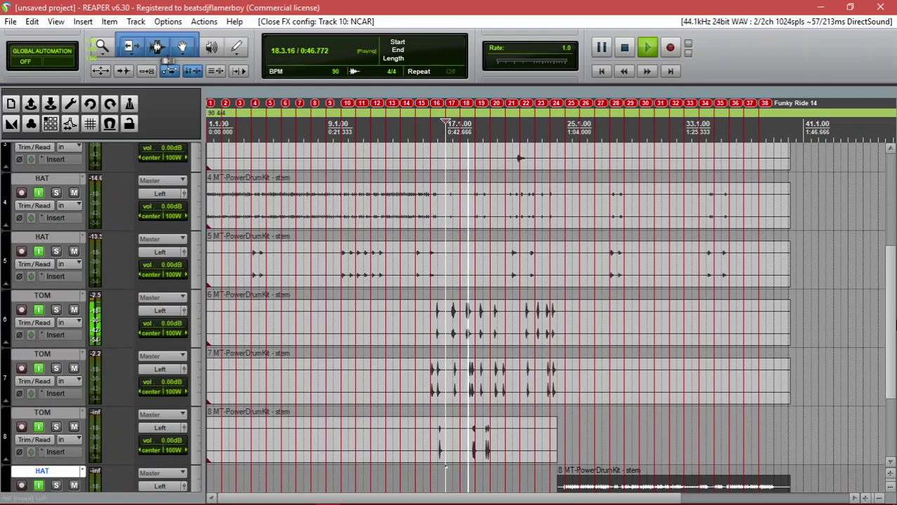
scroll(894, 320, "up", 1)
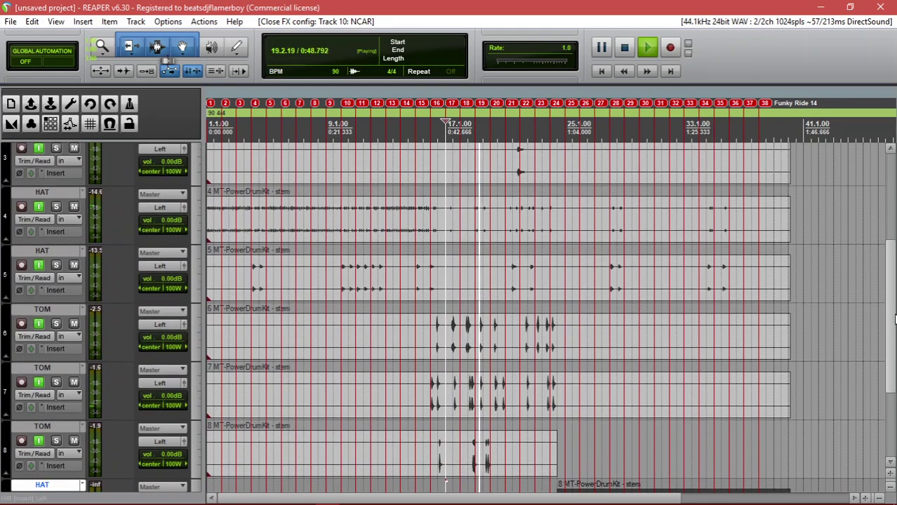
left_click_drag(895, 319, 892, 344)
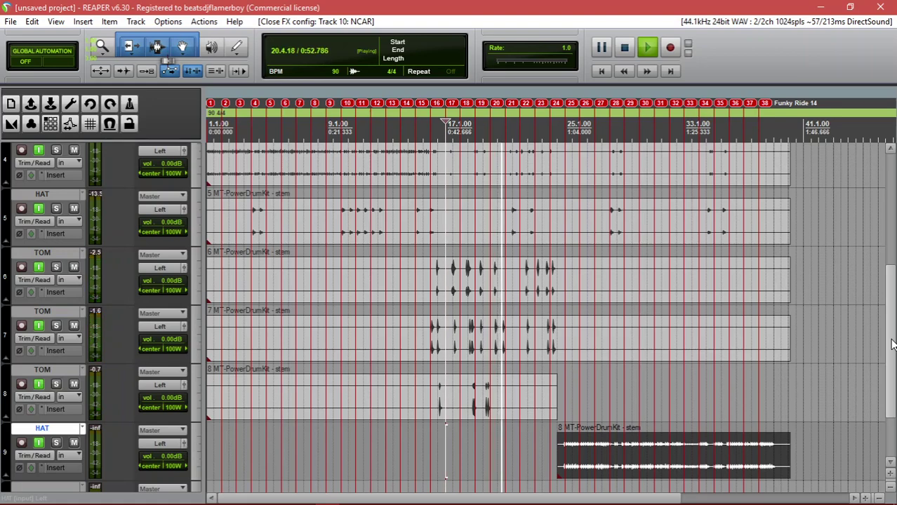
key("space")
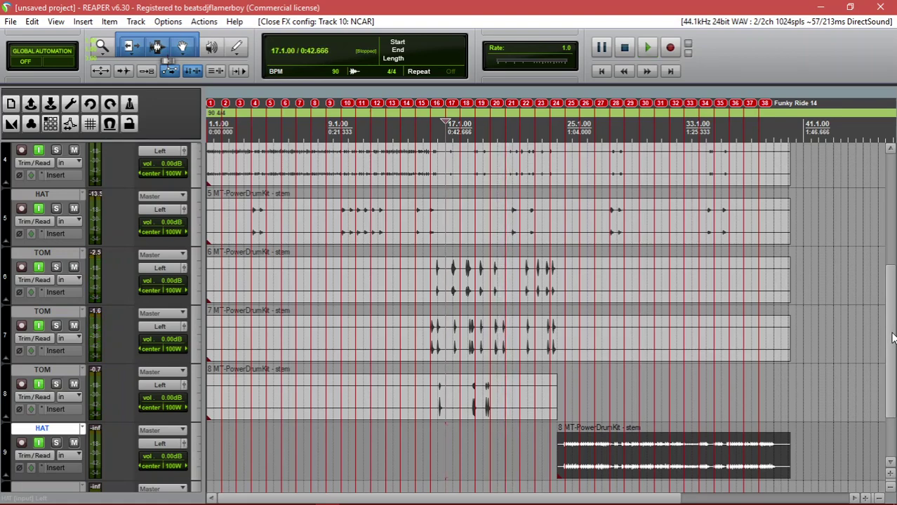
Name track 10 TO MIXER
left_click_drag(893, 338, 884, 170)
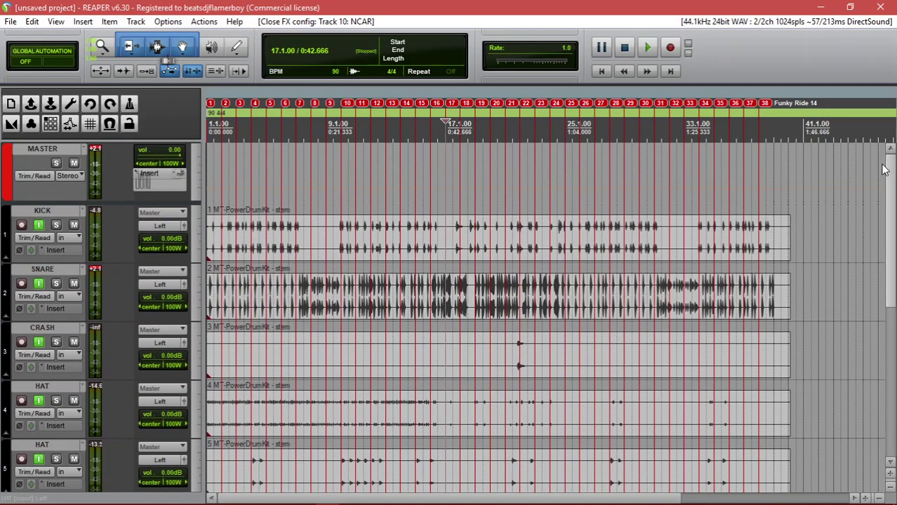
left_click_drag(888, 175, 894, 365)
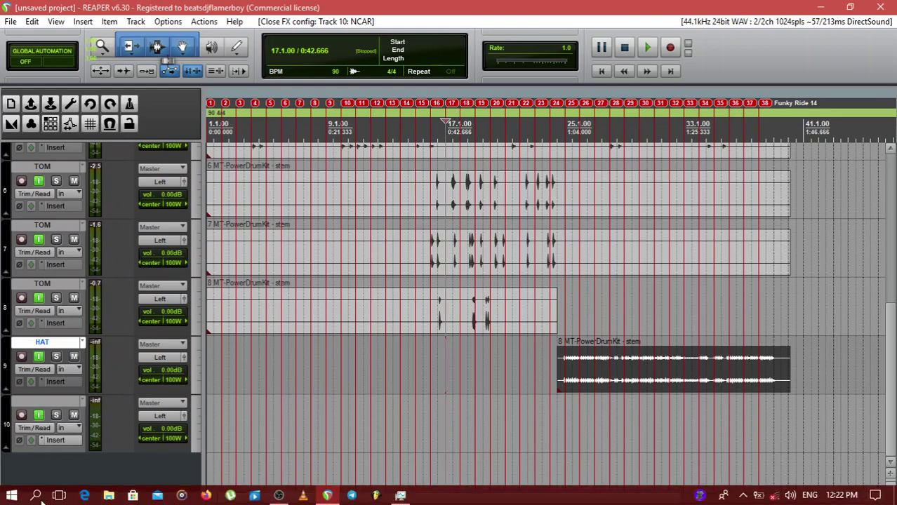
double_click(44, 401)
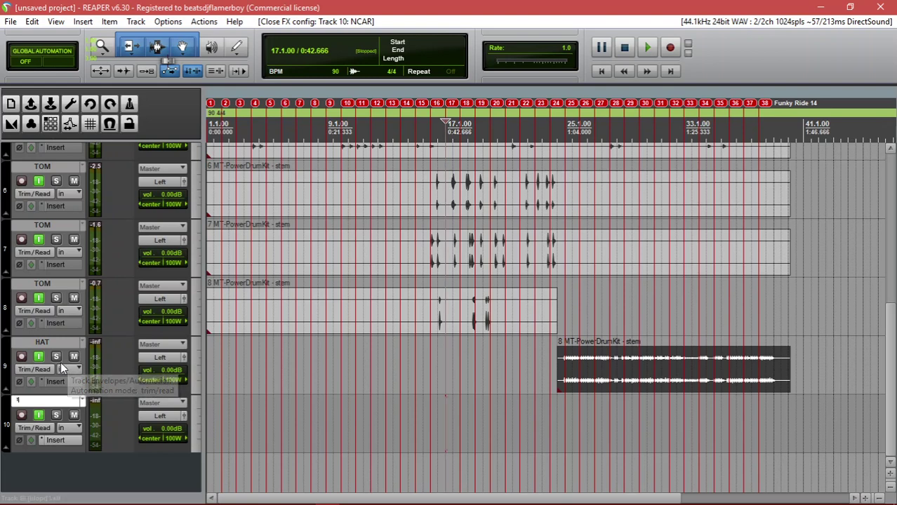
type("TO MIXER")
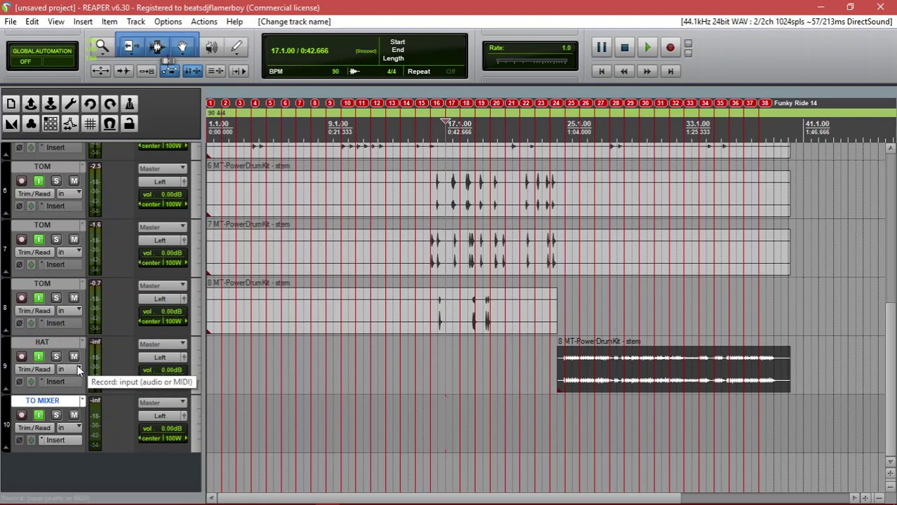
Add two new tracks below TO MIXER and name them TOM and HATS
double_click(81, 471)
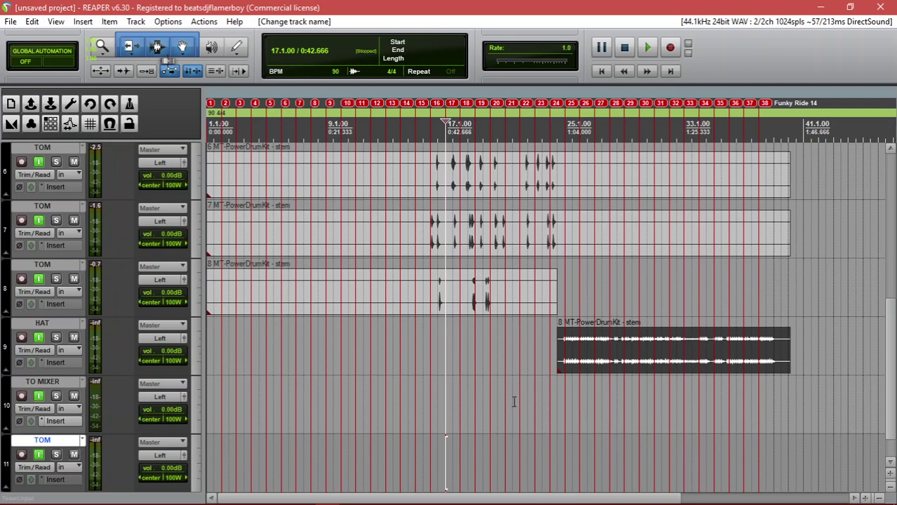
double_click(89, 484)
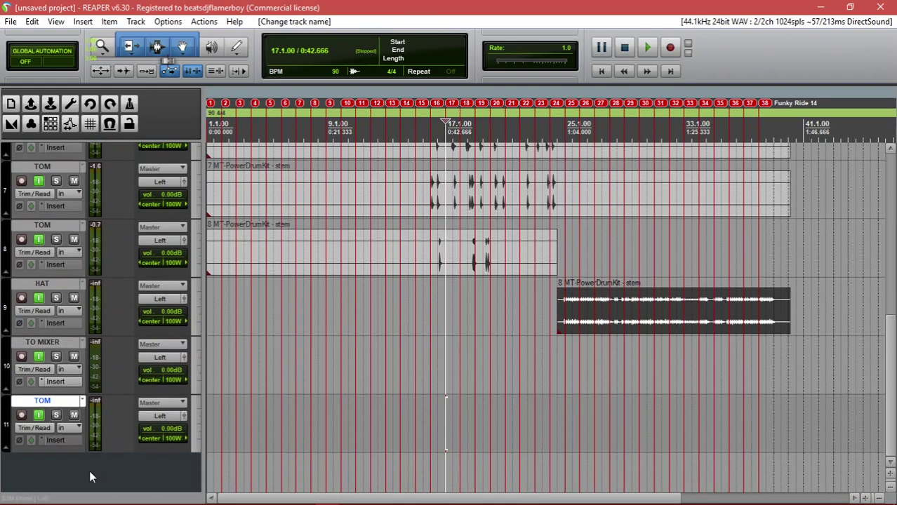
left_click(41, 440)
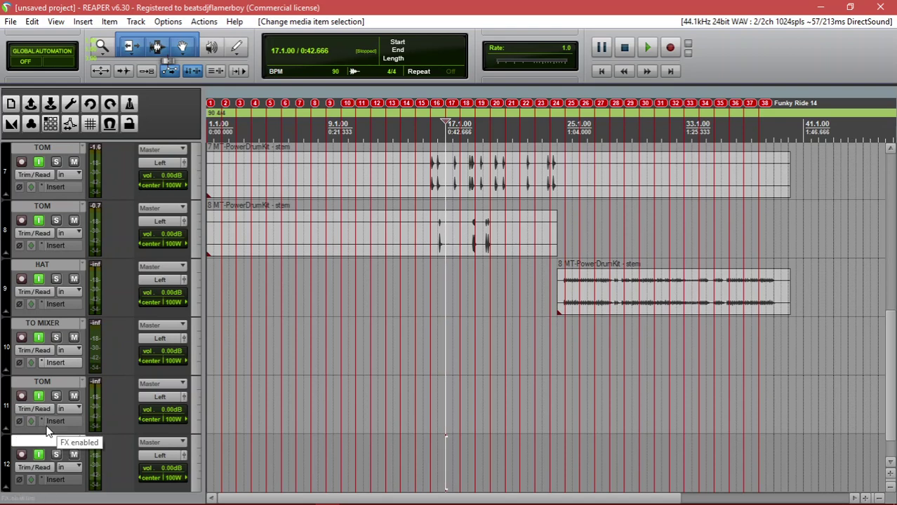
type("HATS")
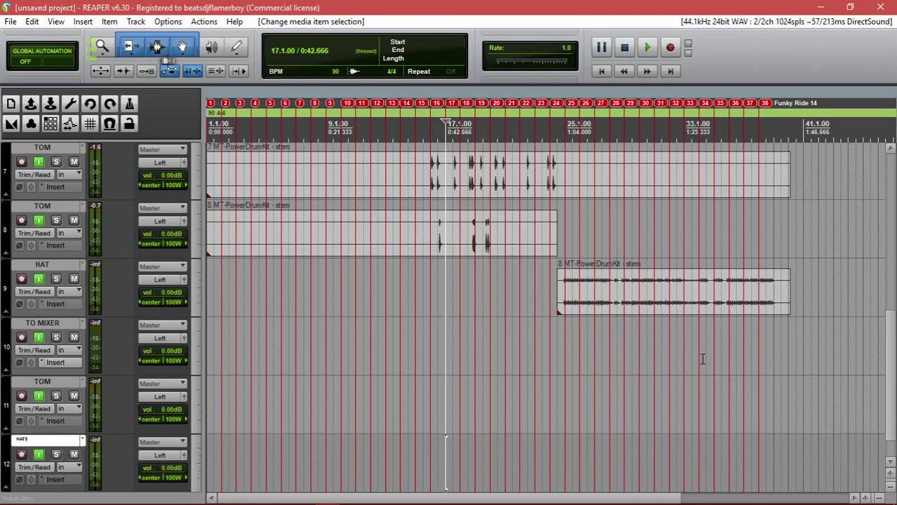
left_click_drag(890, 388, 894, 412)
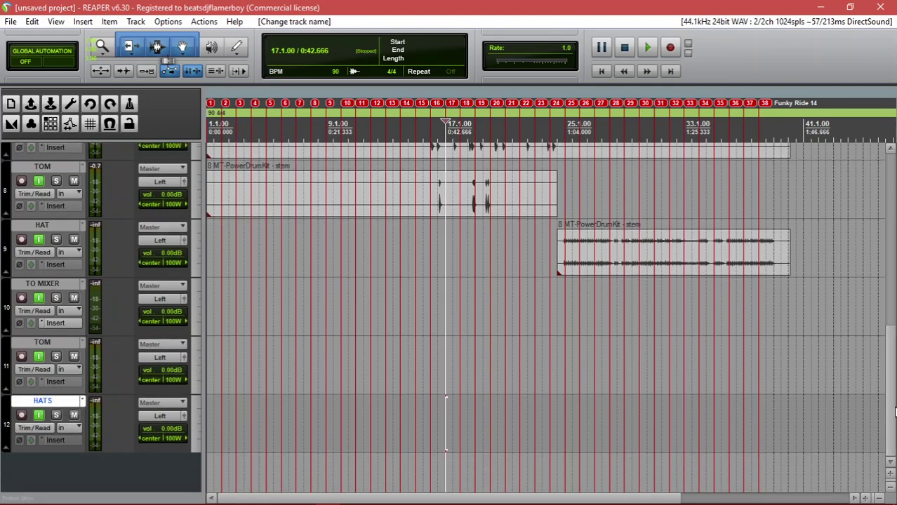
Move the empty TOM track directly above the three recorded tom tracks, and disable the master send on those three
left_click_drag(108, 353, 43, 344)
left_click(118, 405)
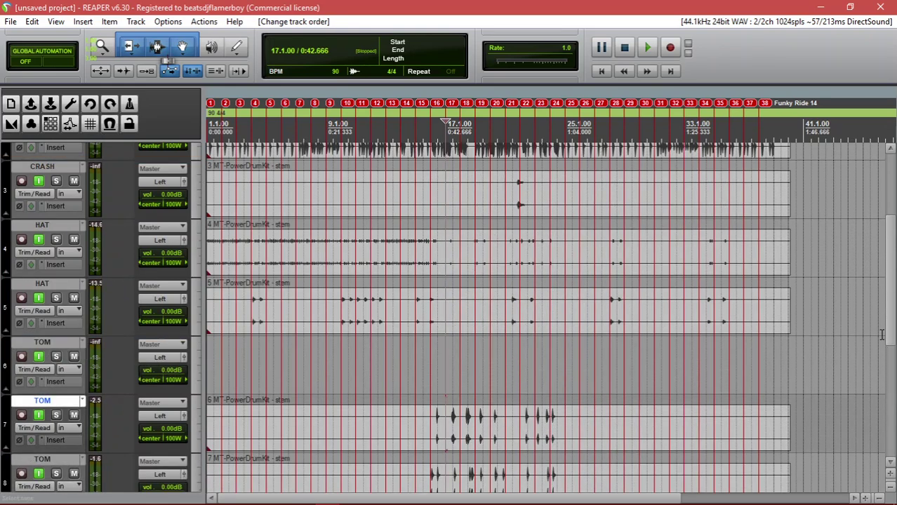
left_click_drag(889, 328, 888, 357)
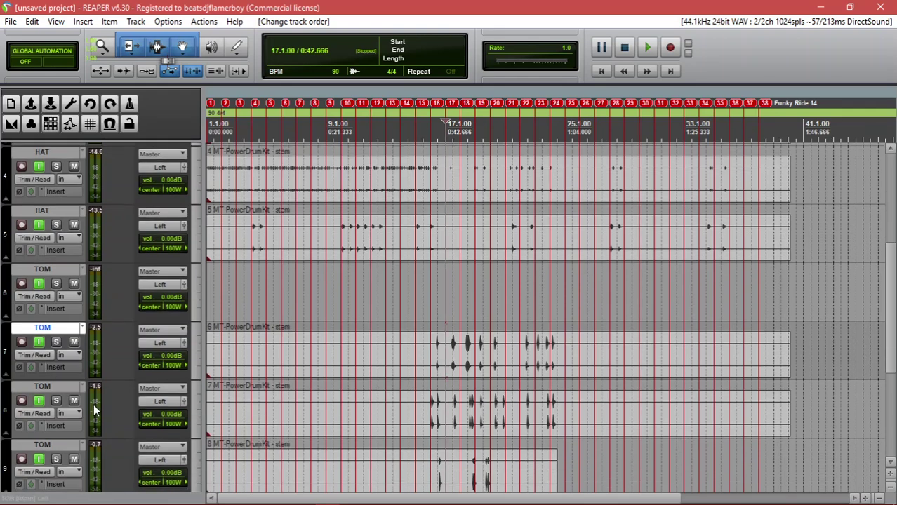
left_click(120, 455, "shift")
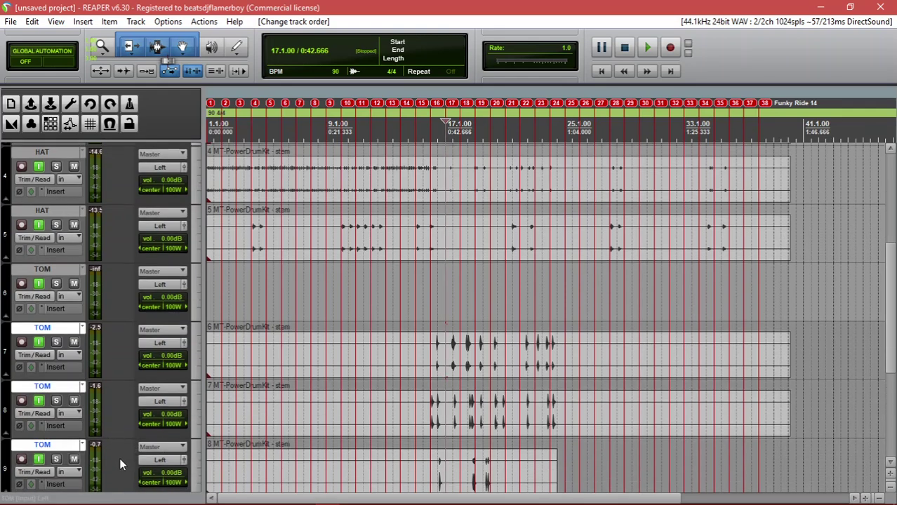
left_click(163, 329)
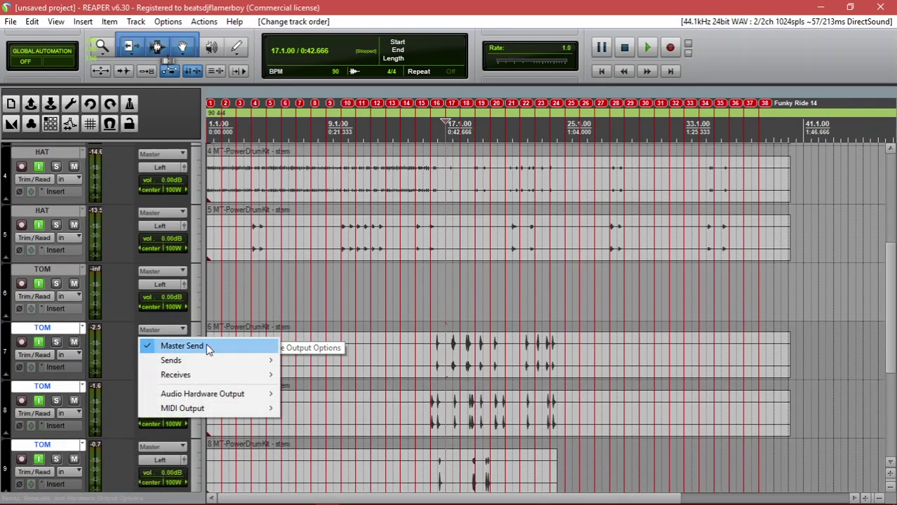
left_click(182, 347)
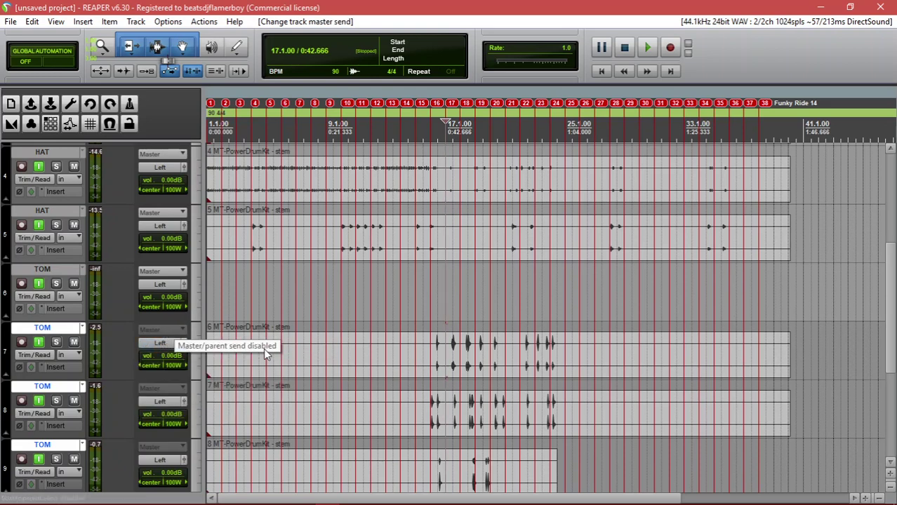
Send the three recorded tom tracks to Track 6: TOM, and solo track 6 for a short playback check from 16.3.00
left_click(164, 329)
left_click(613, 330)
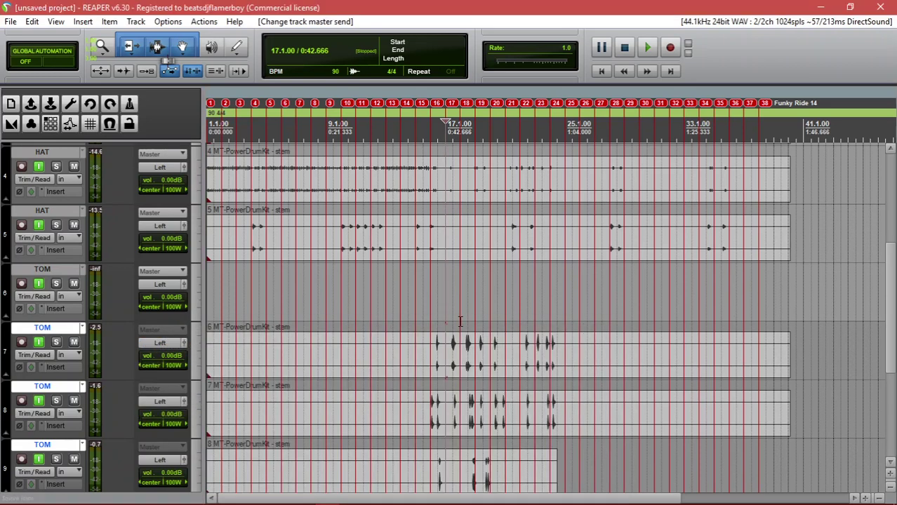
right_click(154, 331)
mouse_move(175, 360)
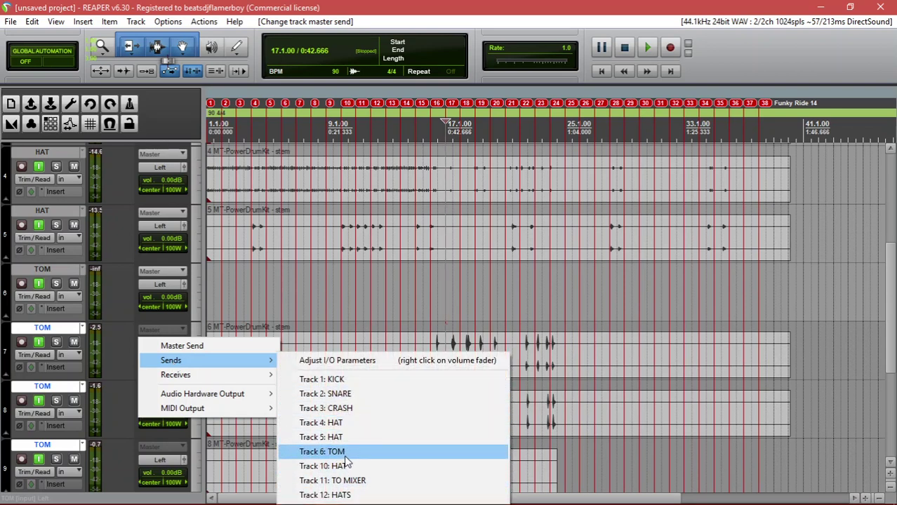
left_click(322, 451)
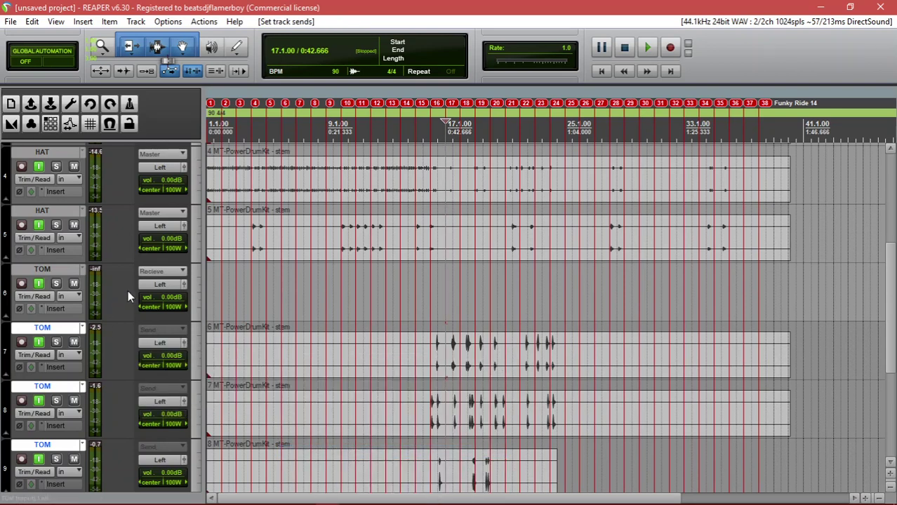
left_click(59, 284)
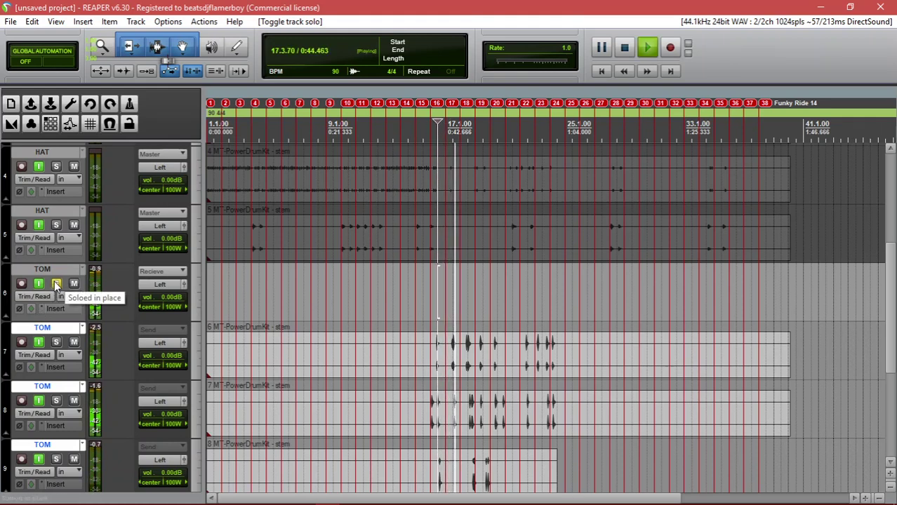
key("space")
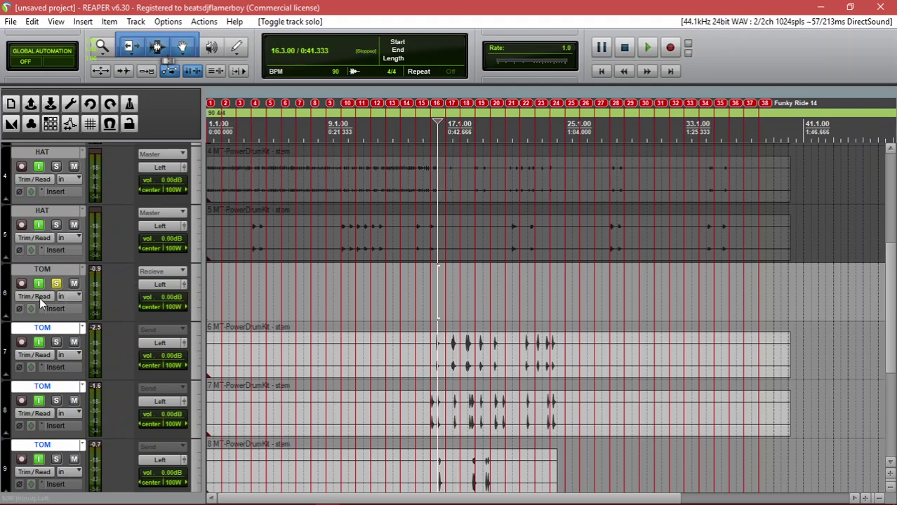
Nest the three recorded tom tracks in a folder under track 6 TOM, and collapse the folder to hide them
left_click_drag(119, 343, 140, 299)
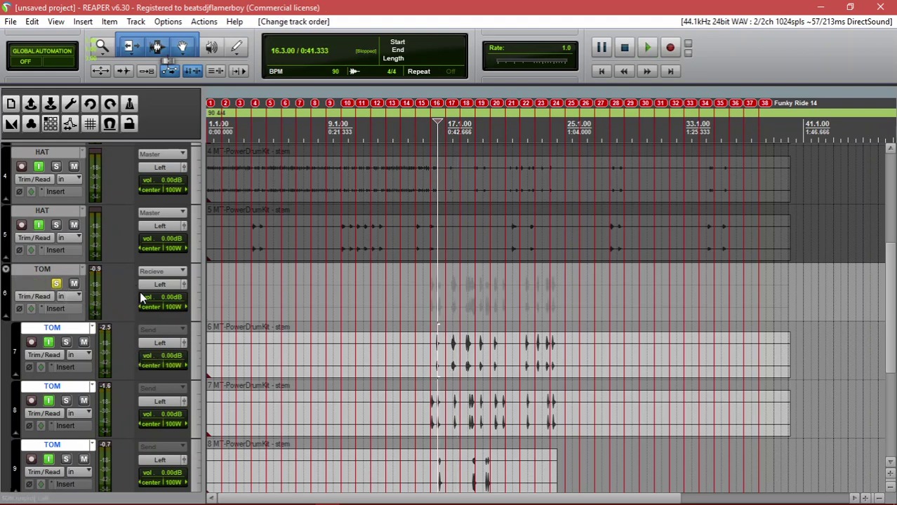
left_click(6, 271)
left_click(7, 270)
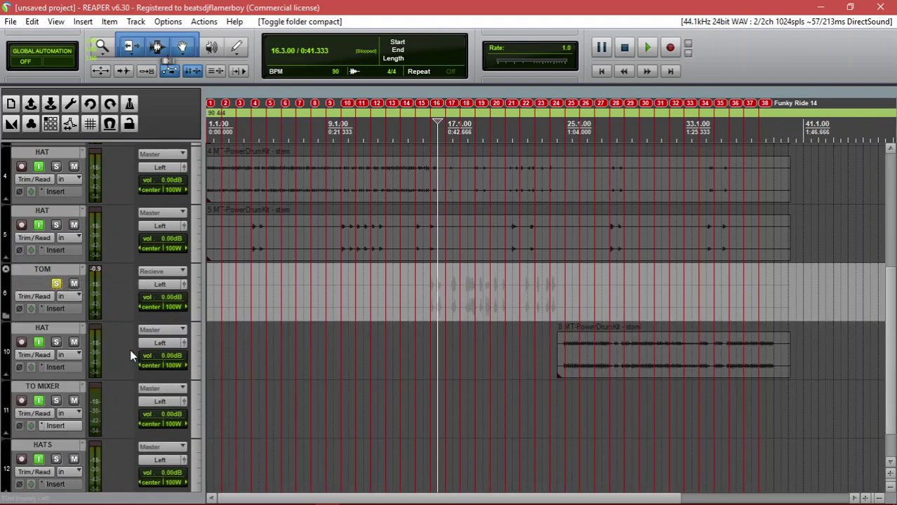
Move the three recorded HAT tracks to the end of the track list, below the empty HATS track
left_click_drag(115, 341, 95, 455)
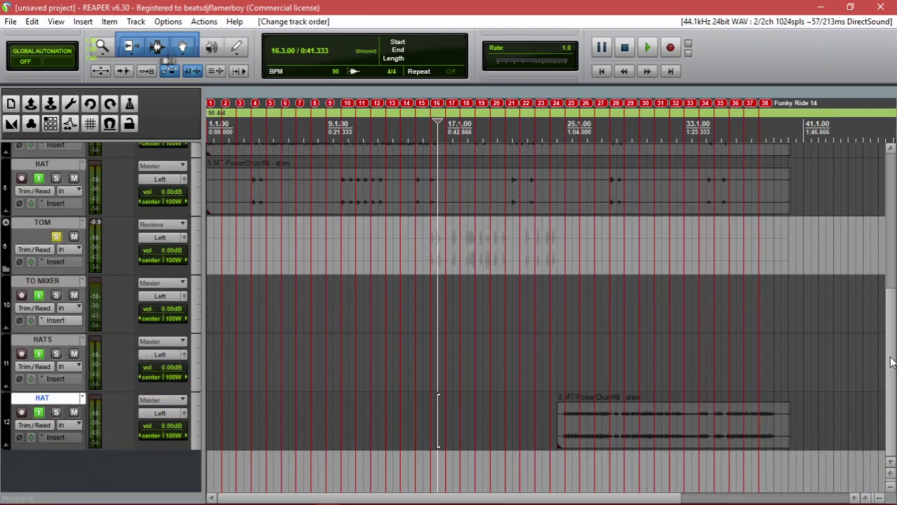
scroll(890, 362, "up", 5)
left_click(120, 357)
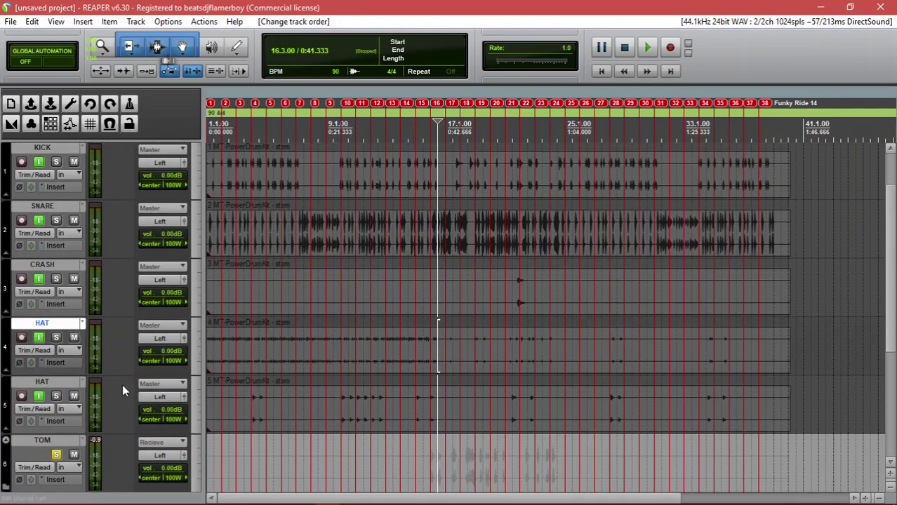
double_click(123, 386, "ctrl")
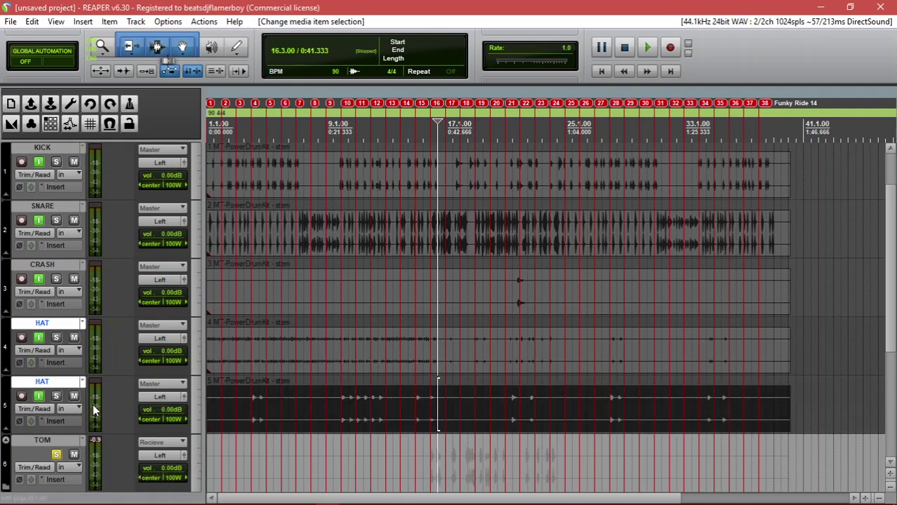
left_click_drag(115, 403, 91, 454)
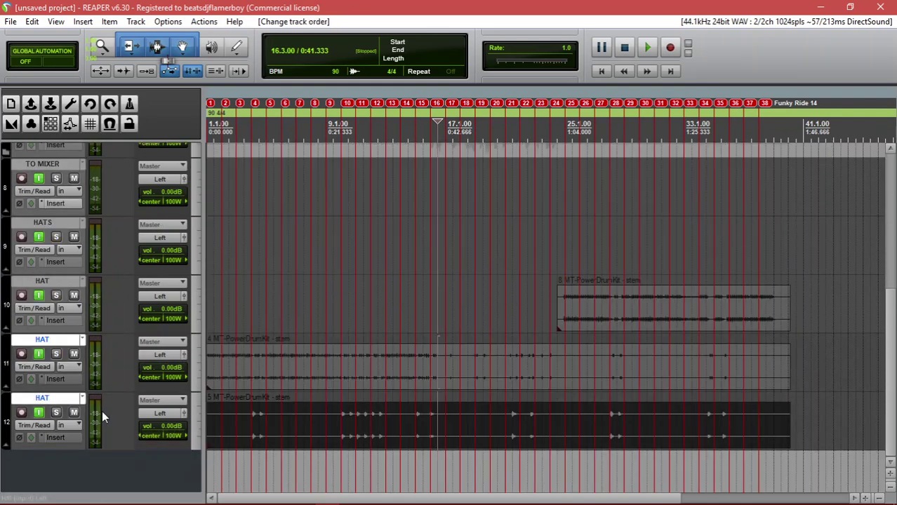
Disable the master send on the three recorded HAT tracks, and add a receive from Track 9: HATS to them
left_click(113, 306)
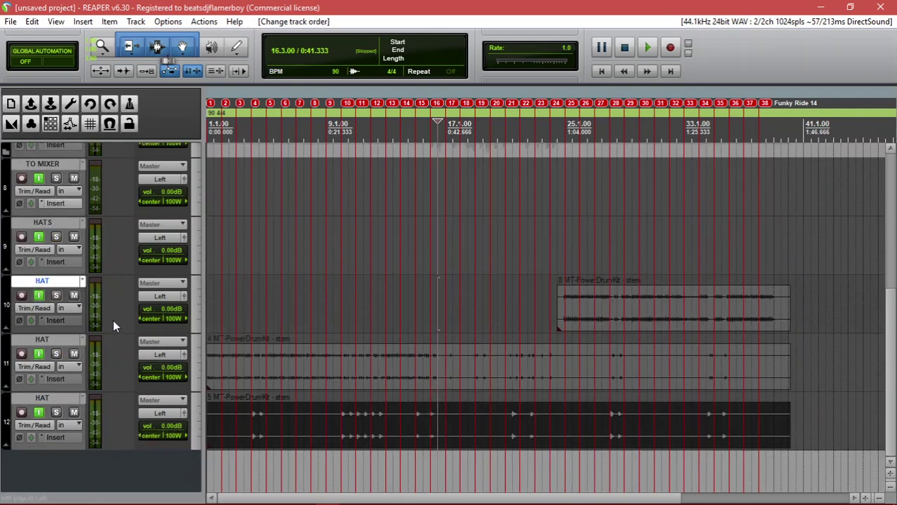
left_click(124, 412, "shift")
left_click(175, 400)
left_click(170, 416)
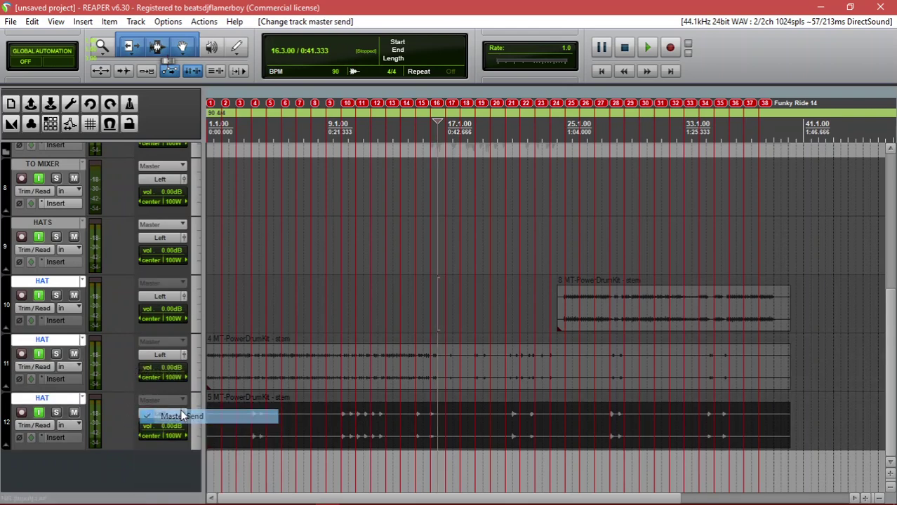
left_click(161, 401)
mouse_move(211, 445)
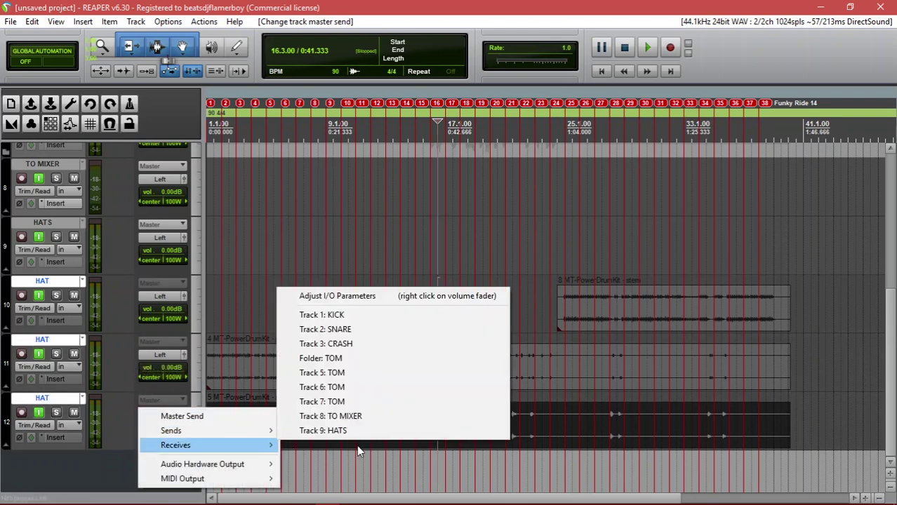
left_click(338, 448)
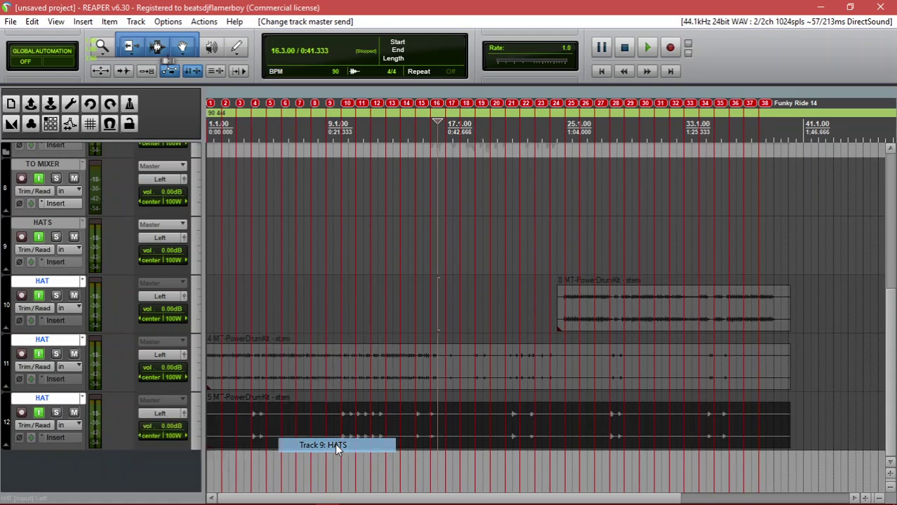
Solo the HATS track and the three recorded HAT tracks, and check the HATS signal during playback from 16.3.00 and the project start
left_click(56, 237)
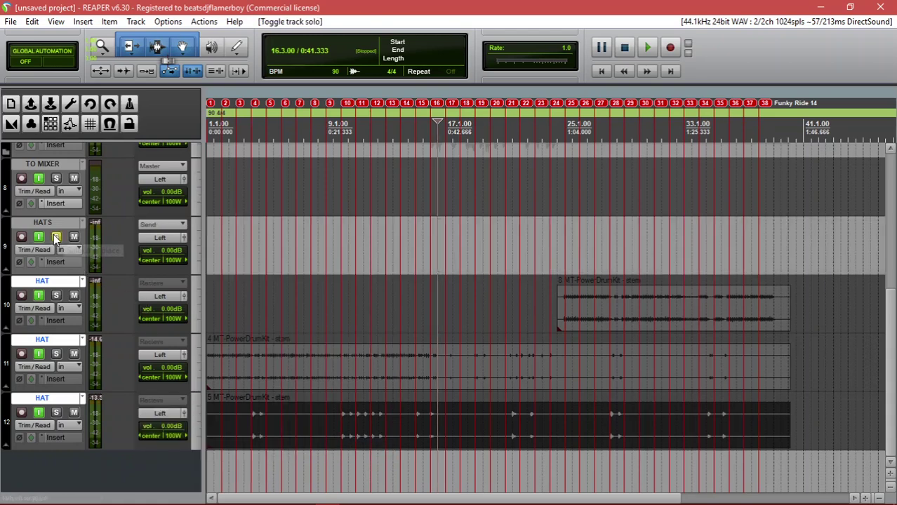
key("space")
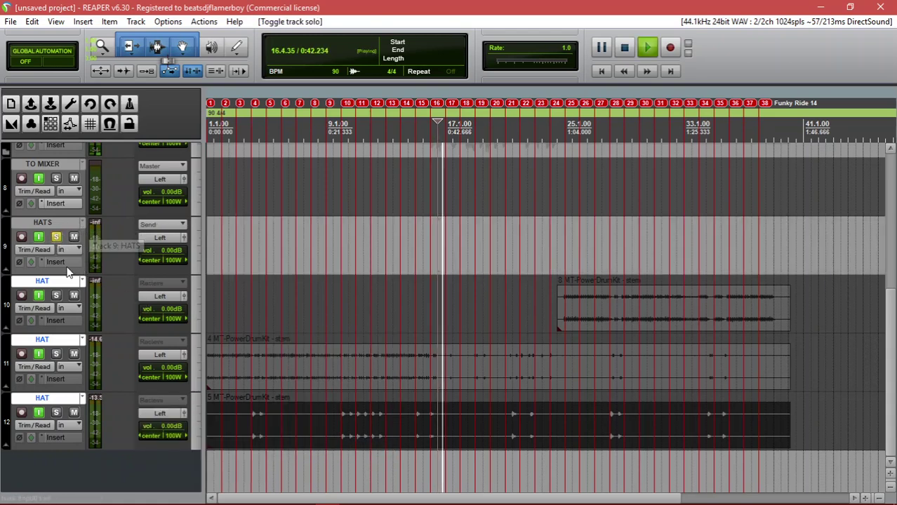
left_click(56, 295)
left_click(56, 354)
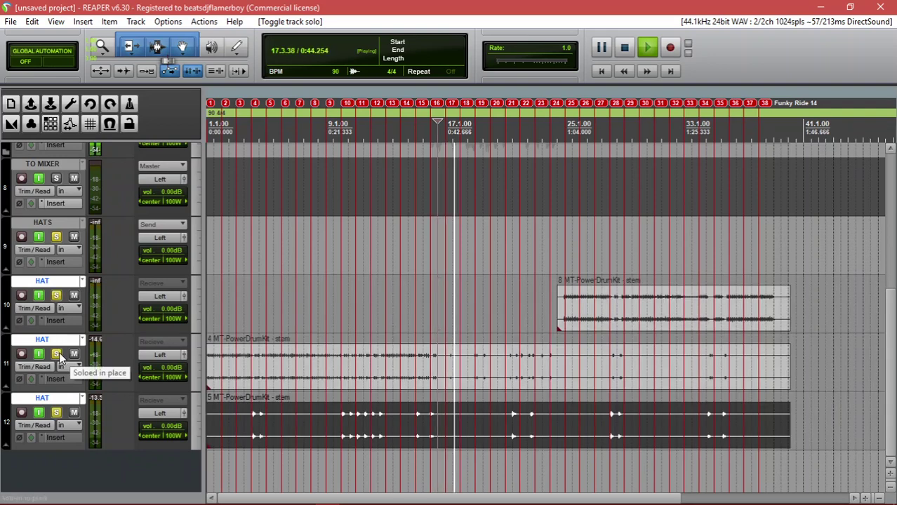
key("Home")
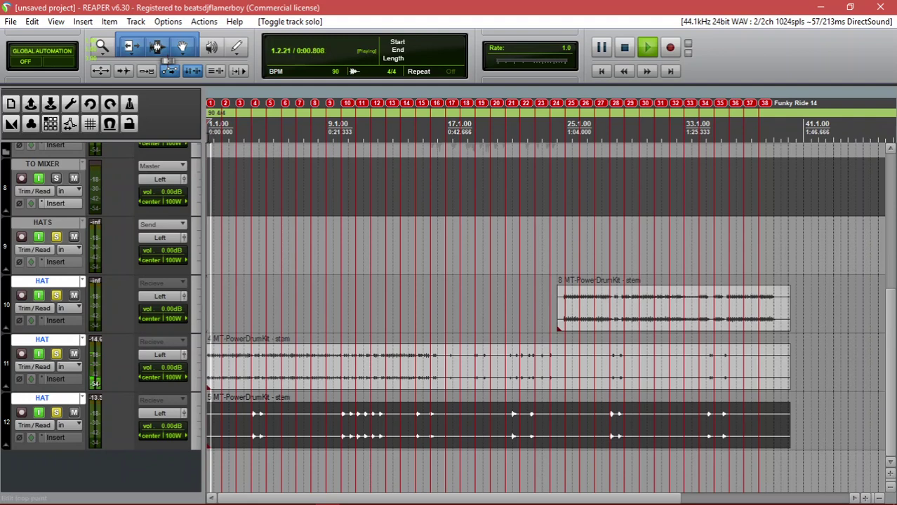
left_click(119, 245)
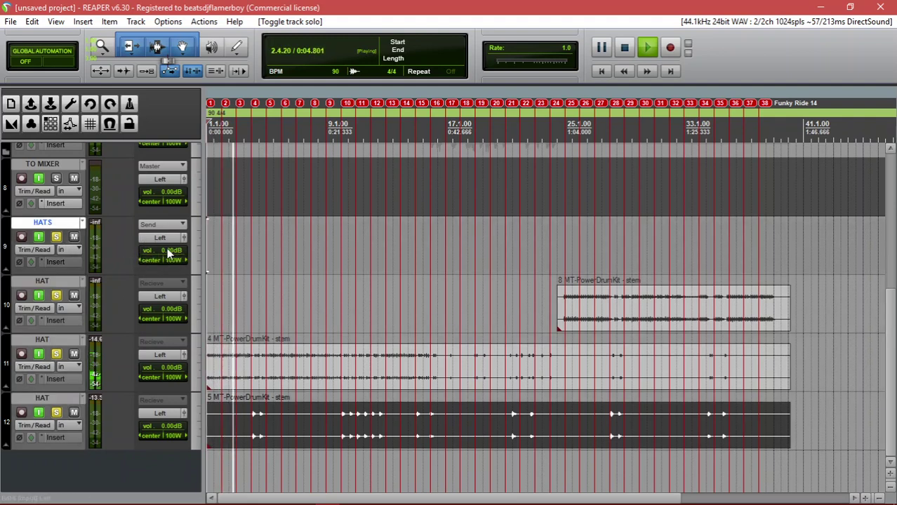
mouse_move(156, 226)
key("space")
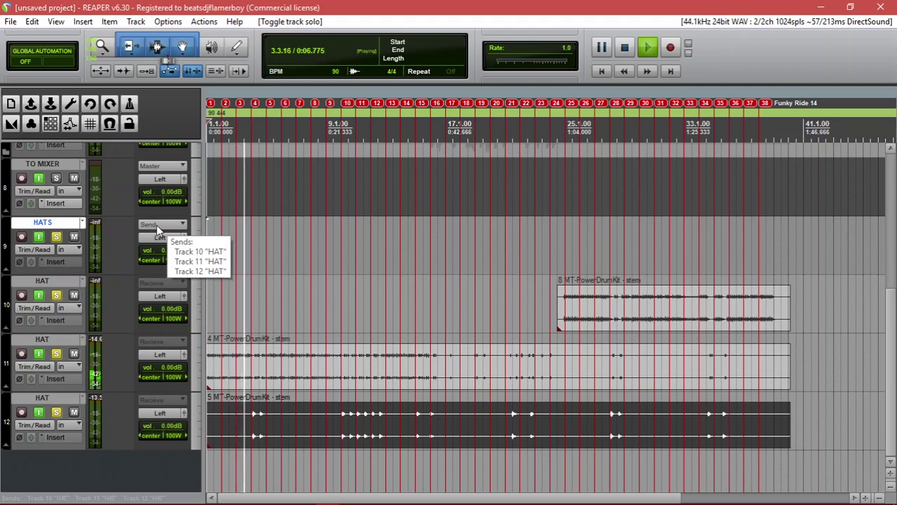
Inspect the routing and send destinations of the HATS track, and play briefly from the start to recheck its signal
left_click(157, 223)
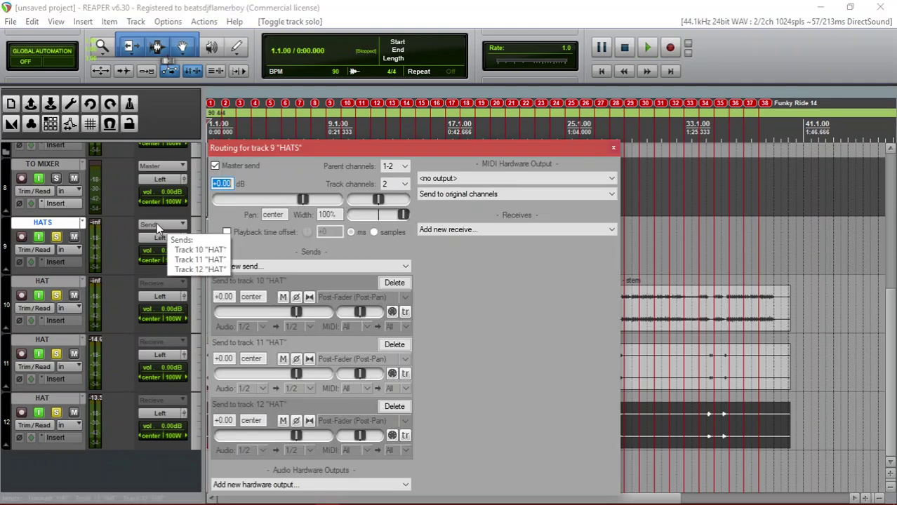
right_click(157, 224)
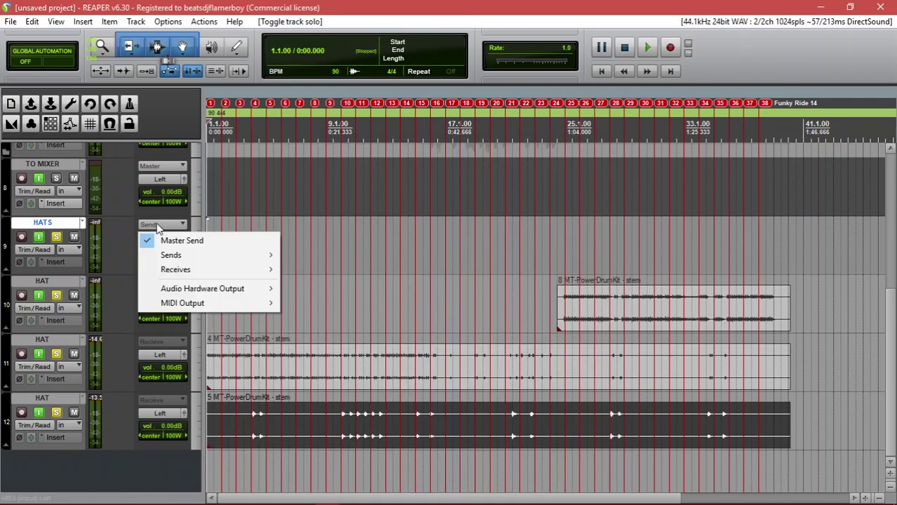
mouse_move(202, 257)
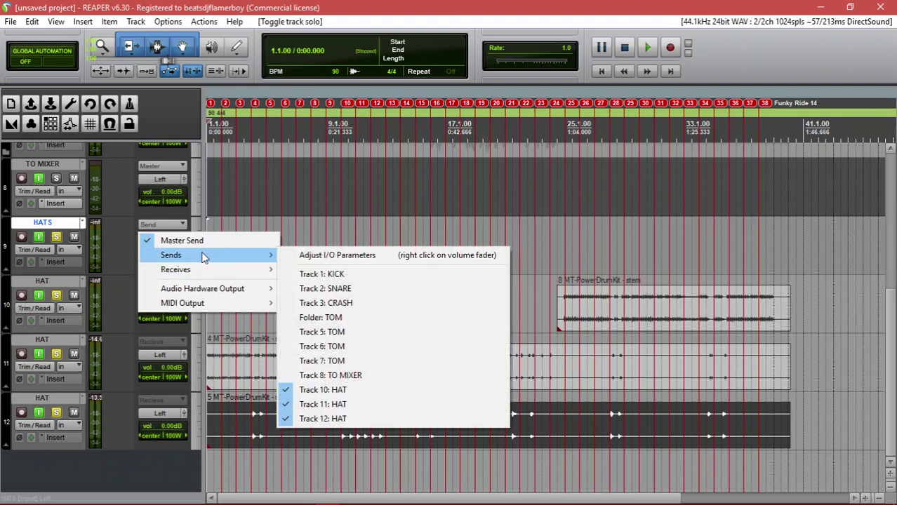
key("Escape")
key("Escape")
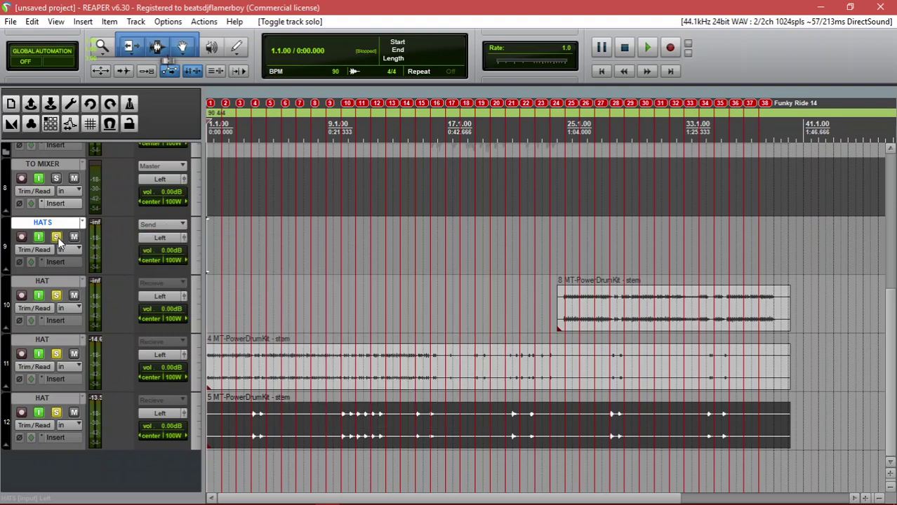
key("space")
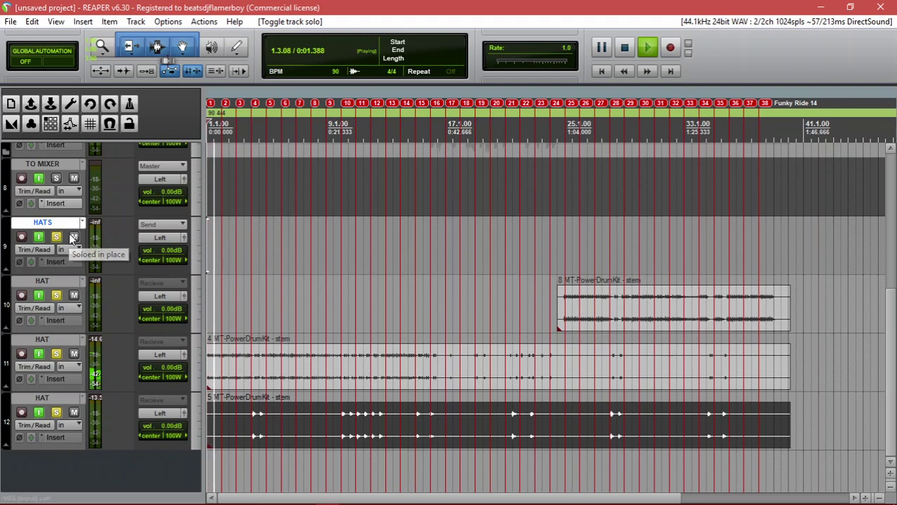
key("space")
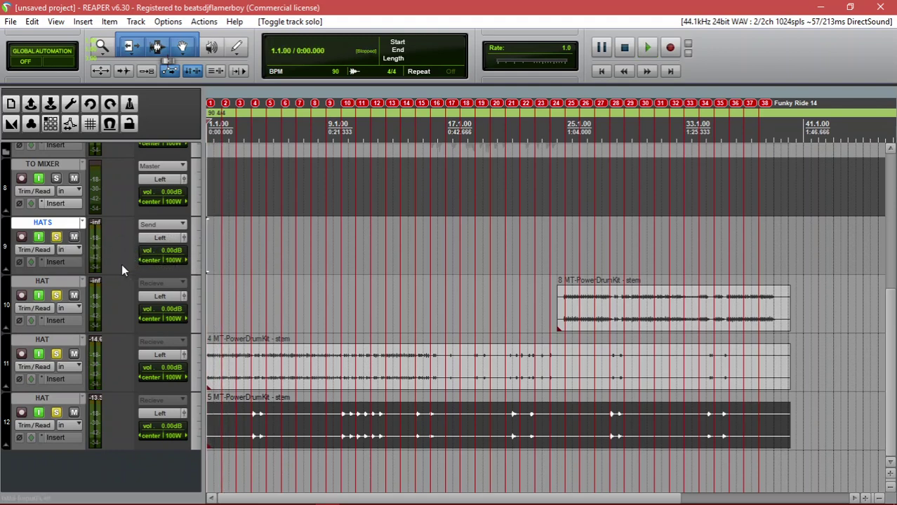
Undo the soloing, the receives from HATS and the master send change on the three recorded HAT tracks
left_click(122, 264)
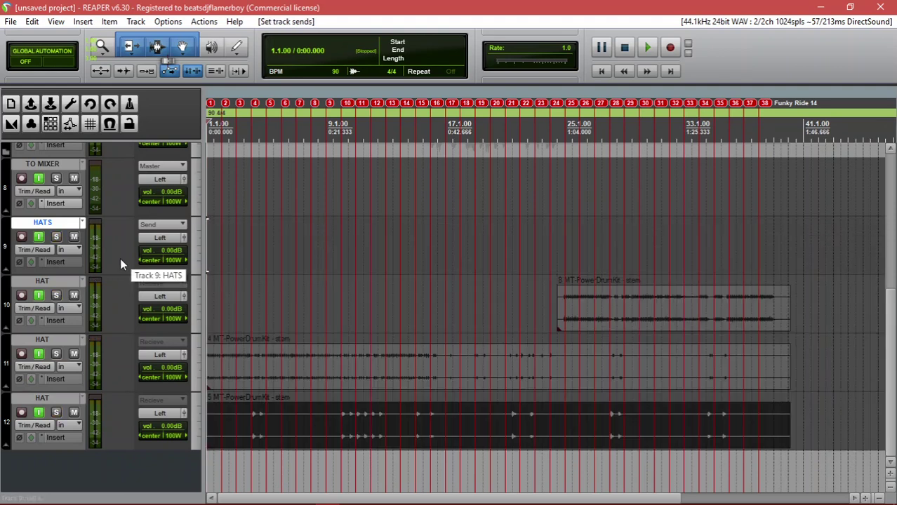
key("ctrl+z")
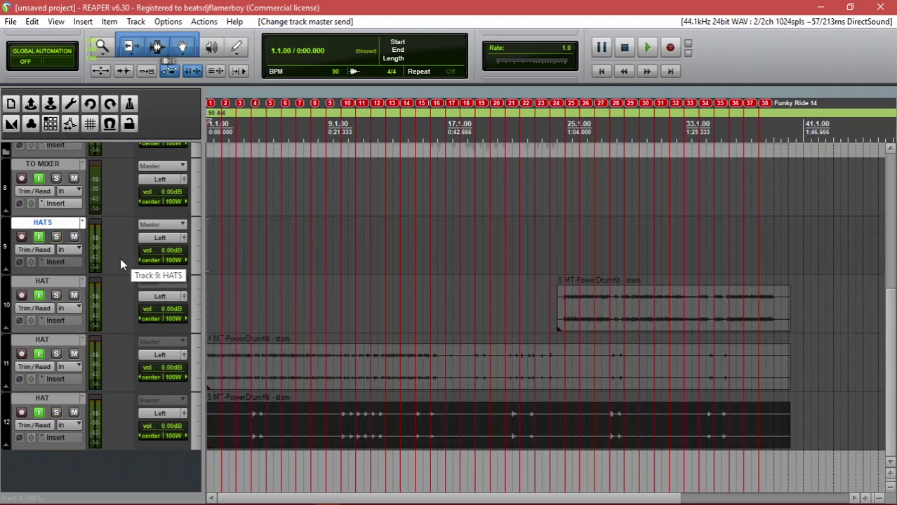
key("ctrl+z")
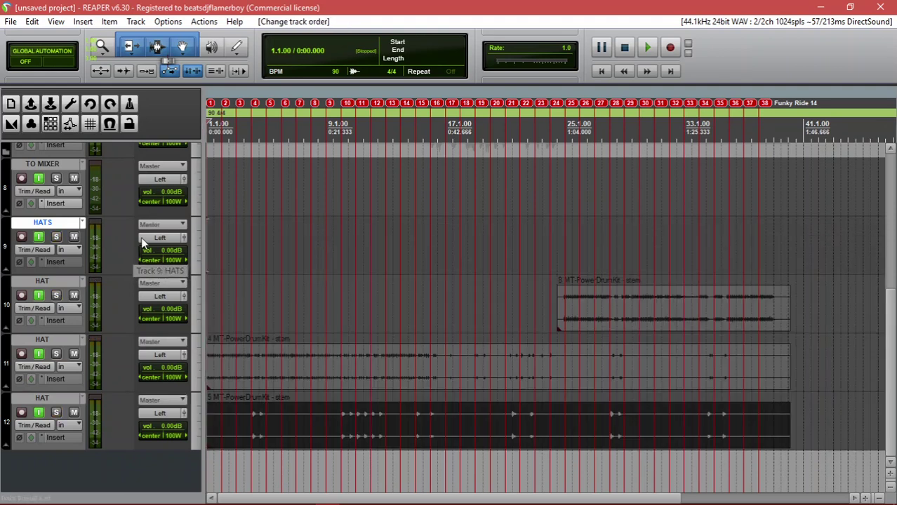
Solo track 10 HAT exclusively for a short playback check from the start, and unsolo all tracks
left_click(57, 296)
key("space")
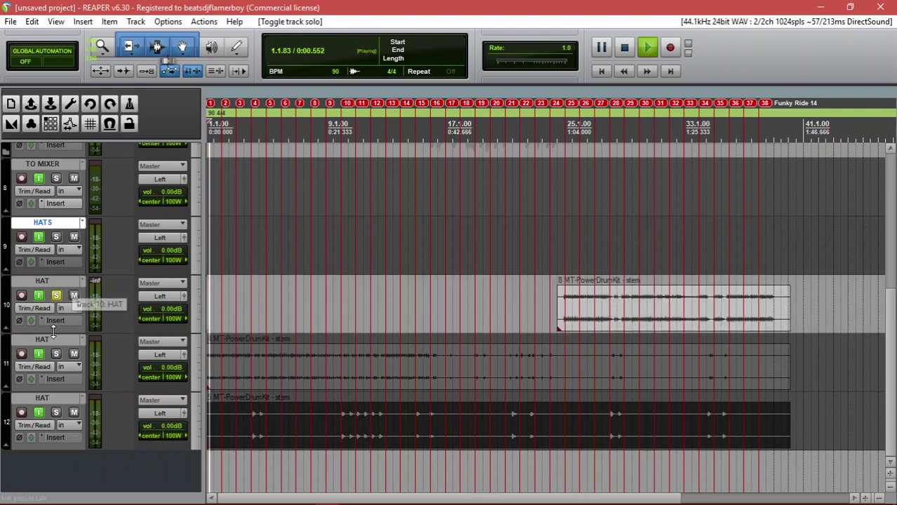
right_click(58, 296)
left_click(104, 356)
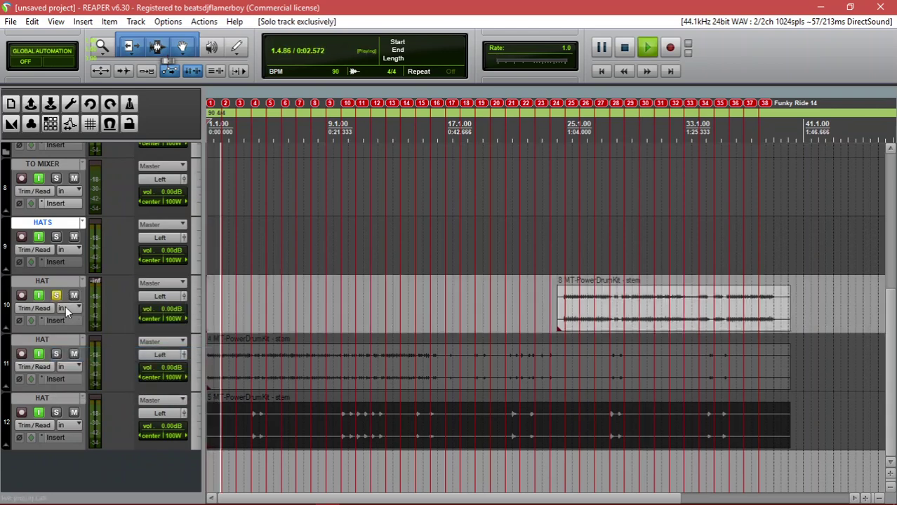
right_click(57, 295)
left_click(105, 341)
key("space")
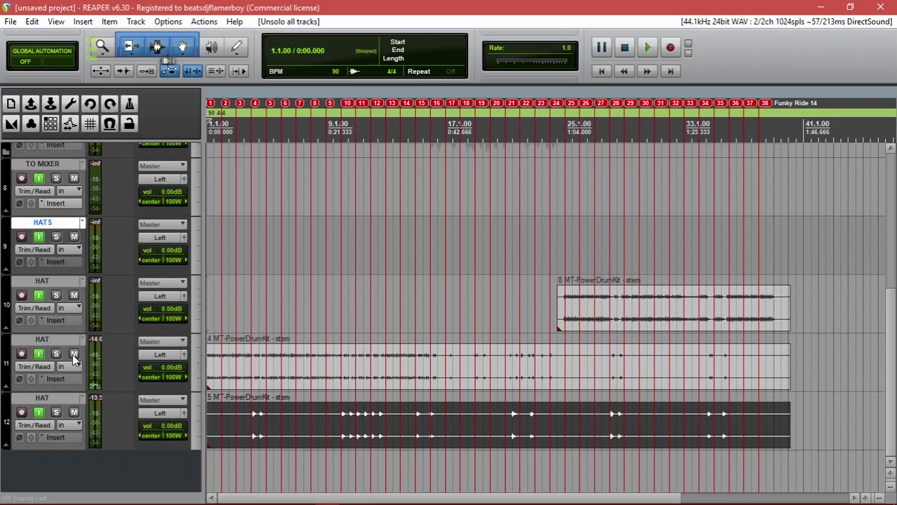
Play from the start with the three recorded HAT tracks, 10, 11 and 12, soloed, and stop playback
left_click(56, 354)
key("space")
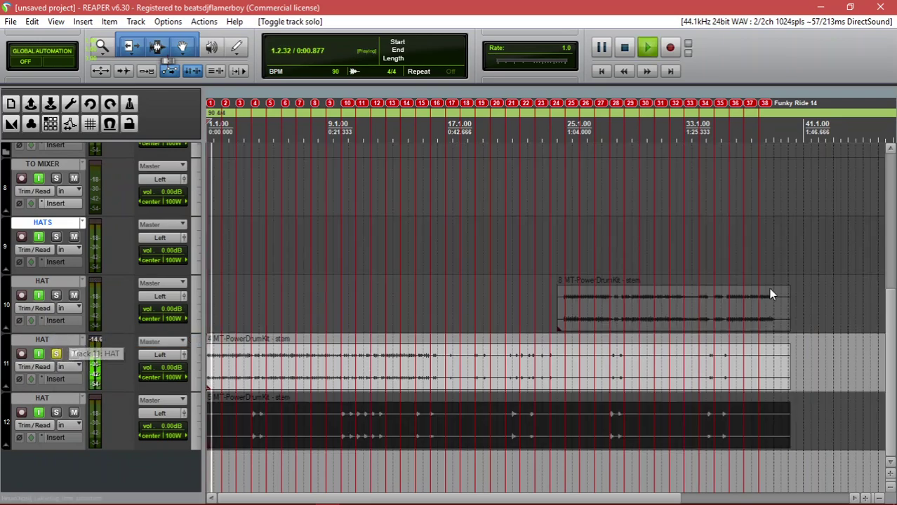
scroll(892, 348, "up", 5)
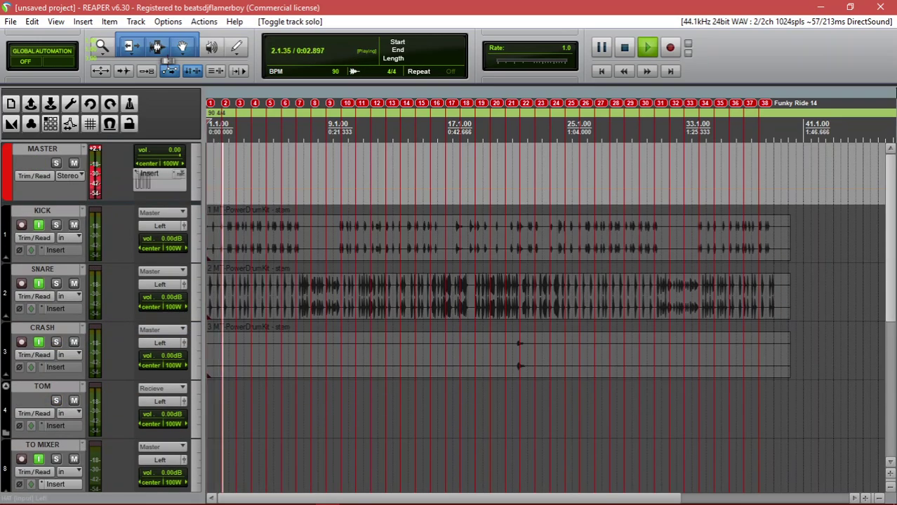
scroll(888, 360, "down", 5)
scroll(888, 360, "up", 1)
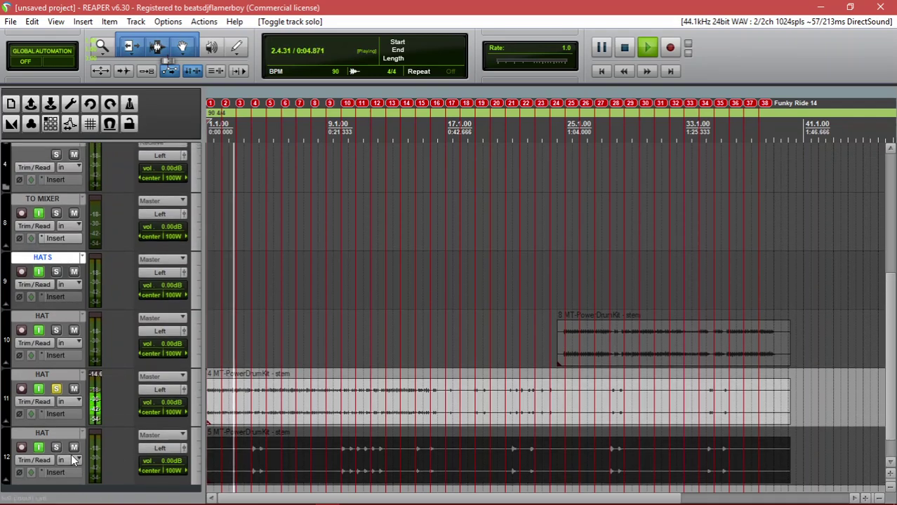
left_click(56, 447)
left_click(57, 330)
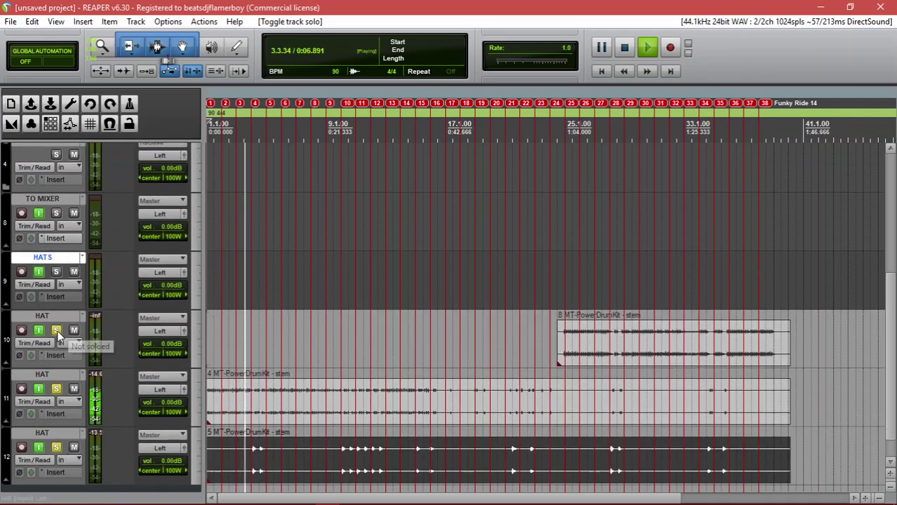
key("space")
Disable the master send on the three recorded HAT tracks, and send them to Track 9: HATS
left_click(122, 340)
left_click(125, 458, "shift")
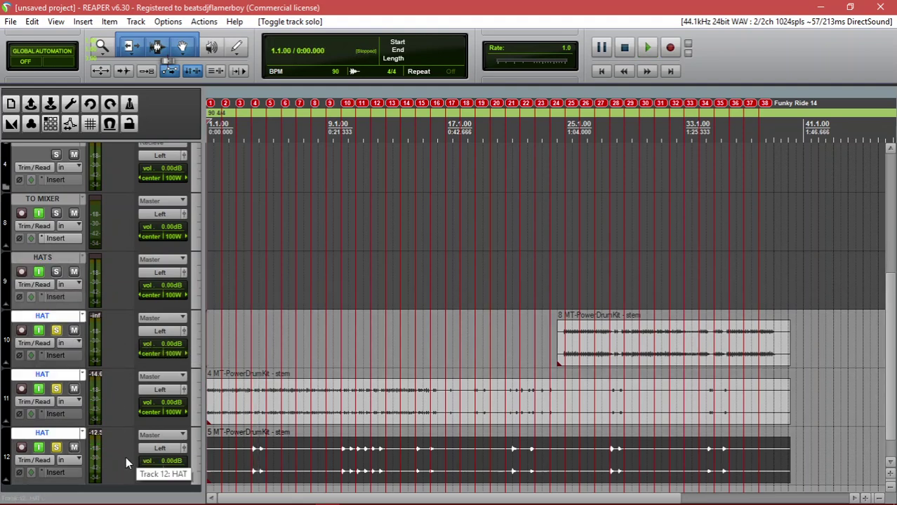
left_click(163, 377)
left_click(180, 393)
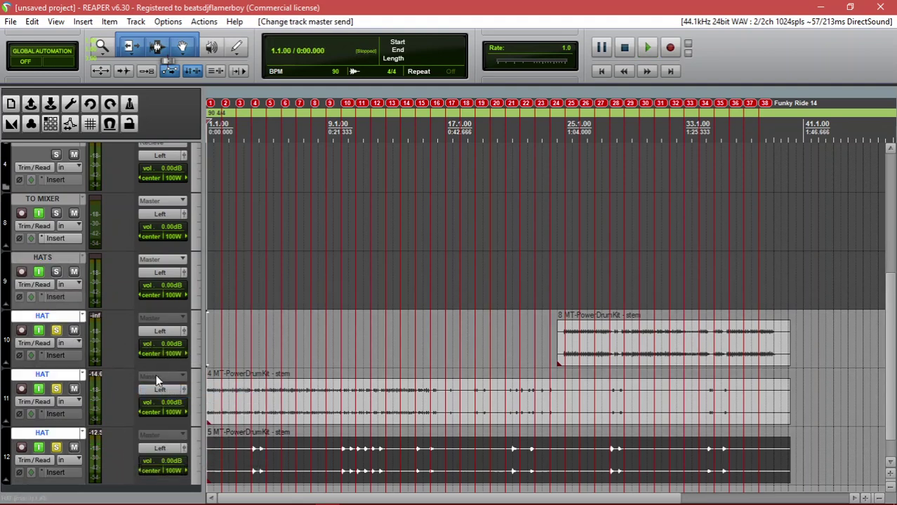
left_click(156, 376)
mouse_move(195, 408)
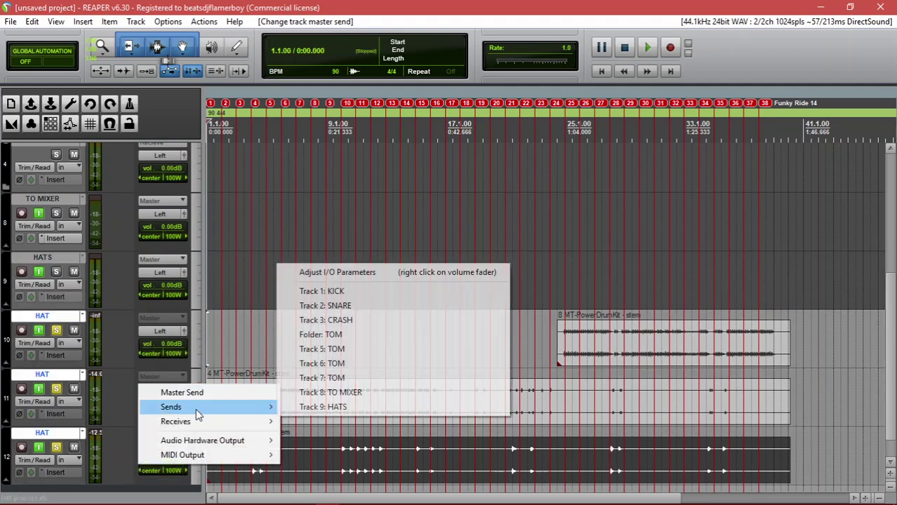
left_click(355, 410)
Solo track 9 HATS and check its signal during short playback from the start and from 25.1.00
left_click(103, 274)
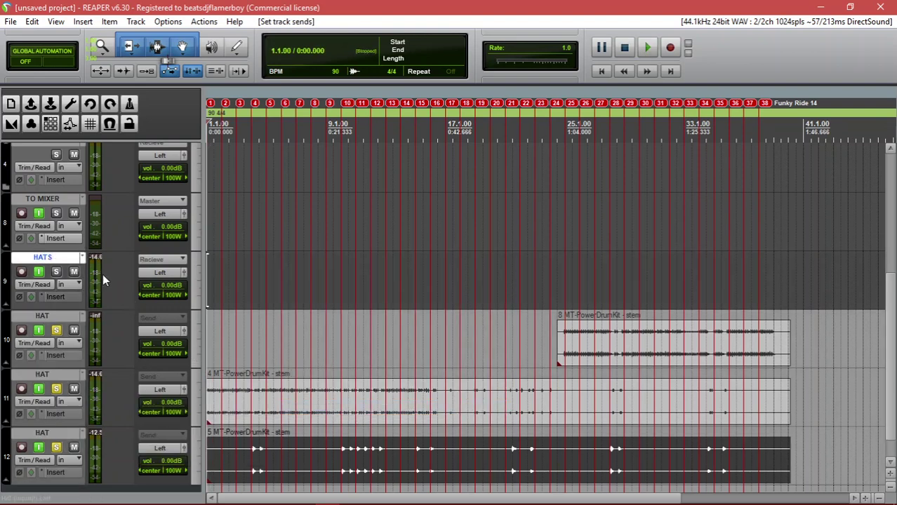
left_click(57, 273)
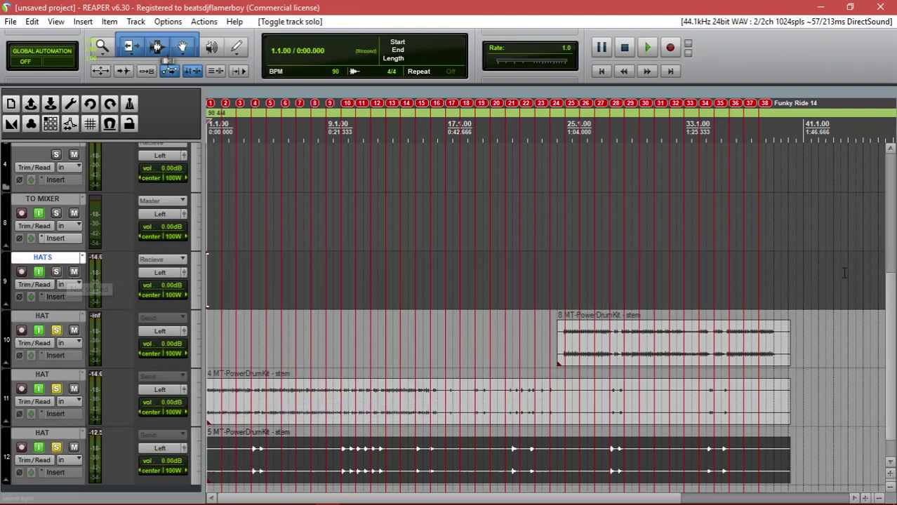
key("space")
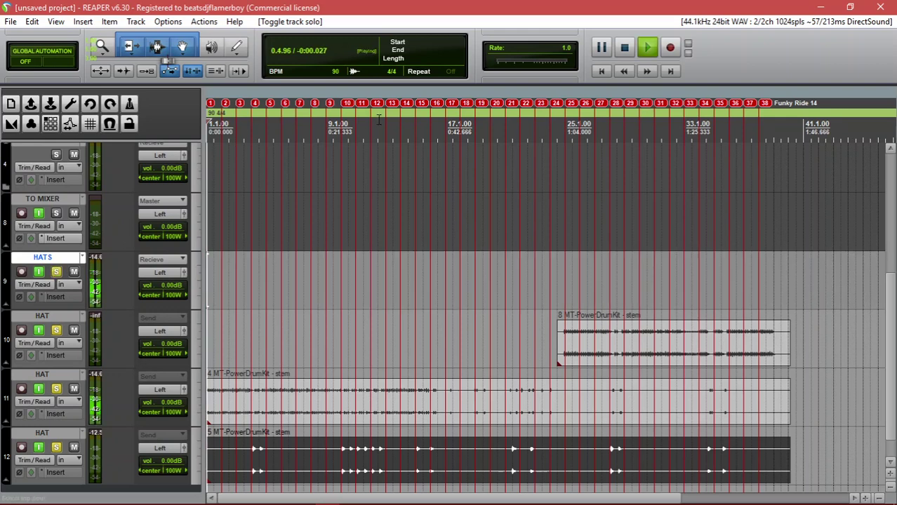
left_click(568, 124)
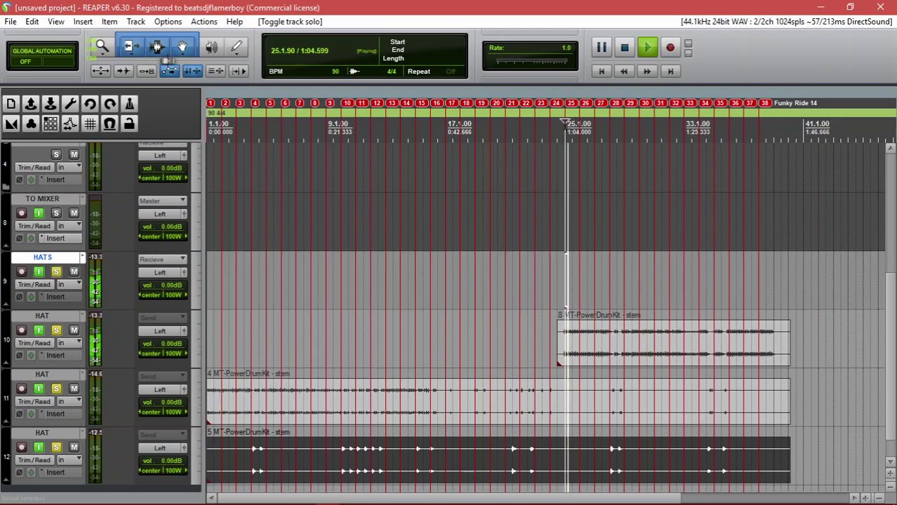
key("space")
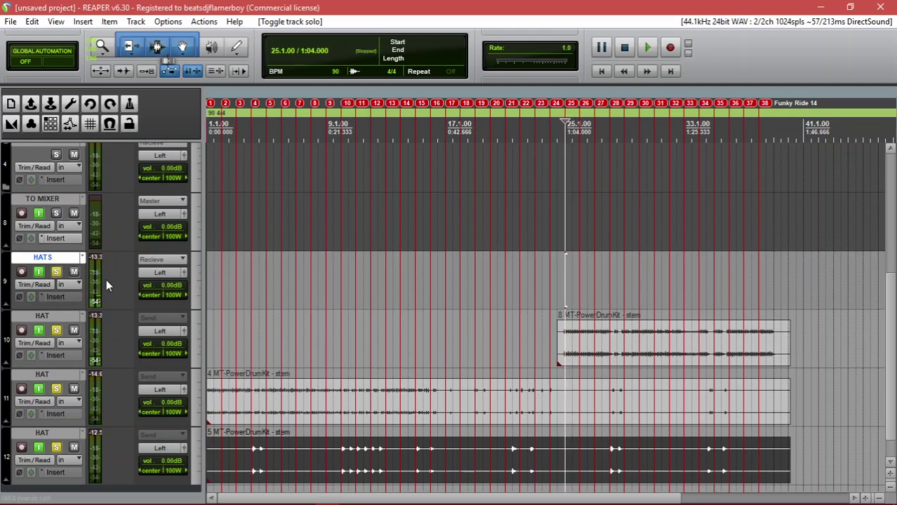
Nest the three recorded HAT tracks in a folder under track 9 HATS
left_click(106, 340)
left_click(126, 454, "shift")
left_click_drag(121, 339, 128, 312)
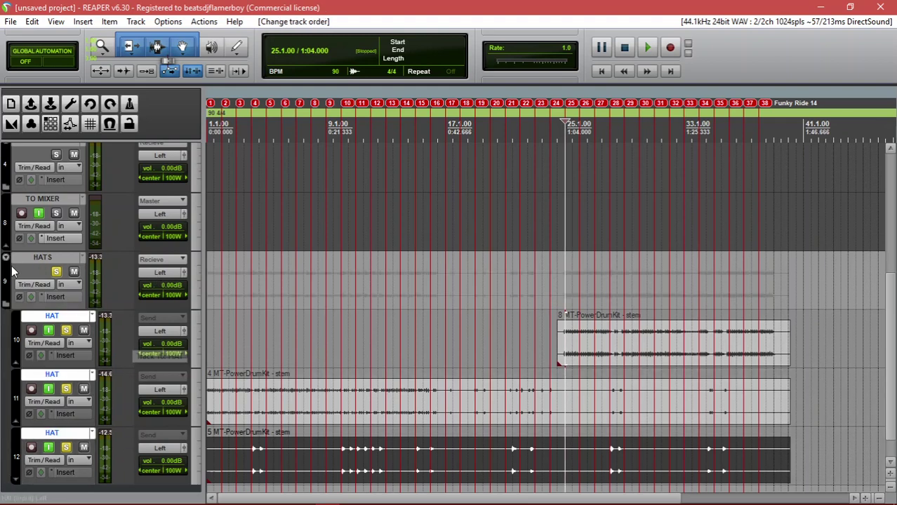
Collapse the HATS folder, disable the HATS track's master send, and send it to Track 8: TO MIXER
left_click(5, 258)
left_click(5, 259)
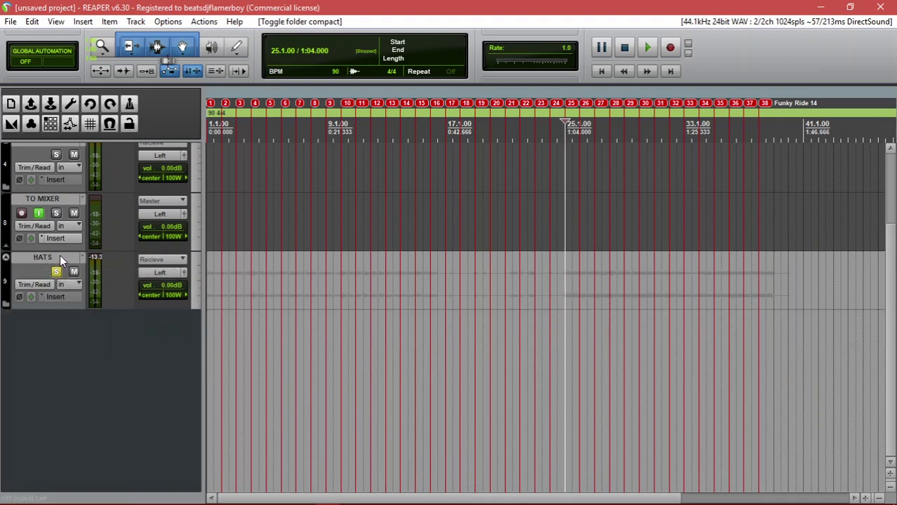
right_click(153, 261)
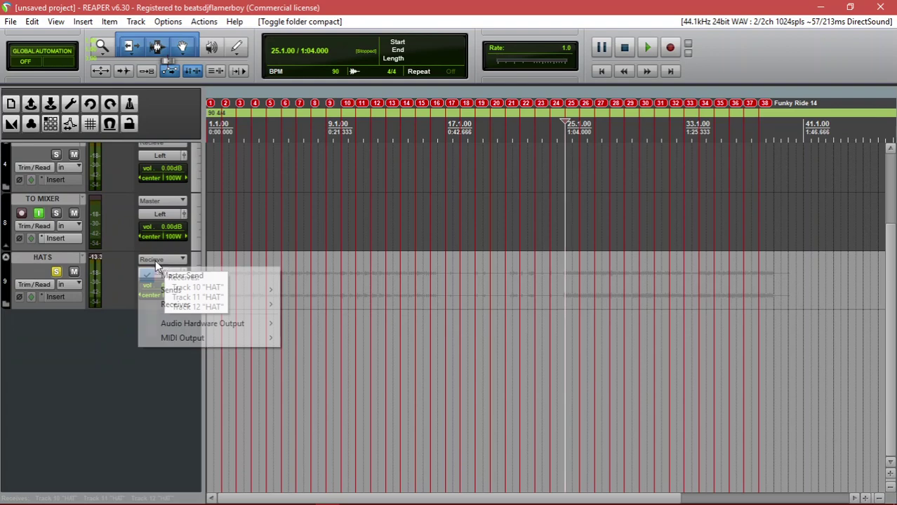
left_click(201, 277)
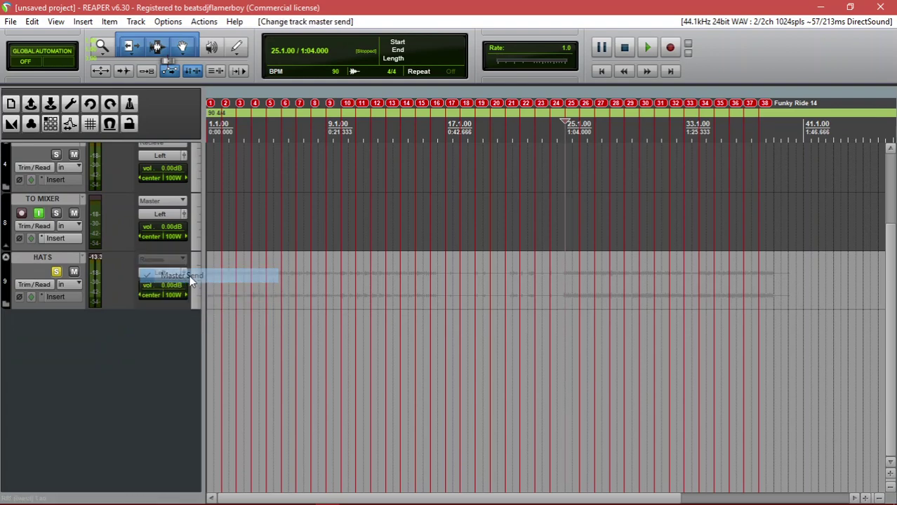
right_click(163, 263)
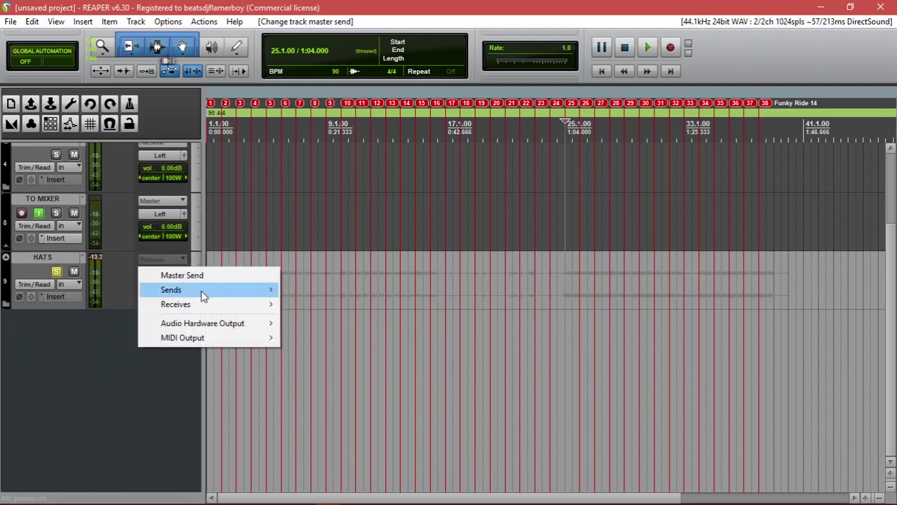
mouse_move(264, 293)
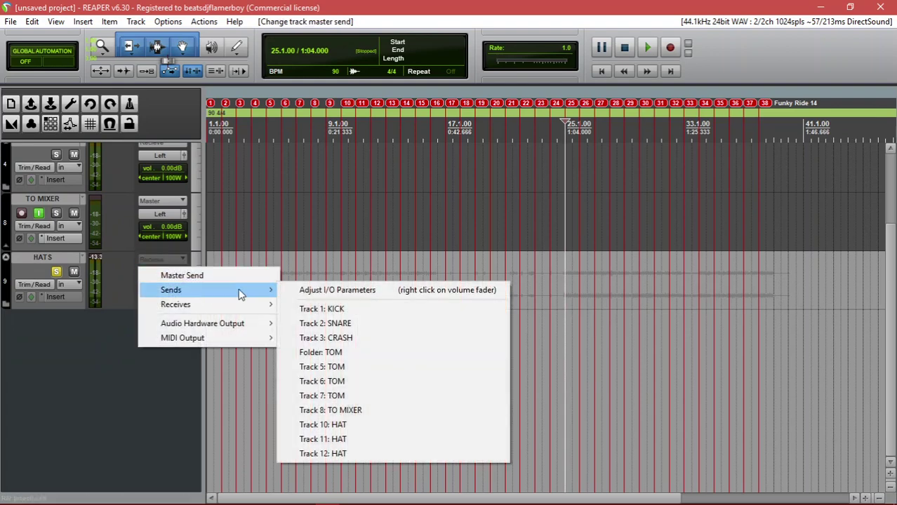
left_click(376, 414)
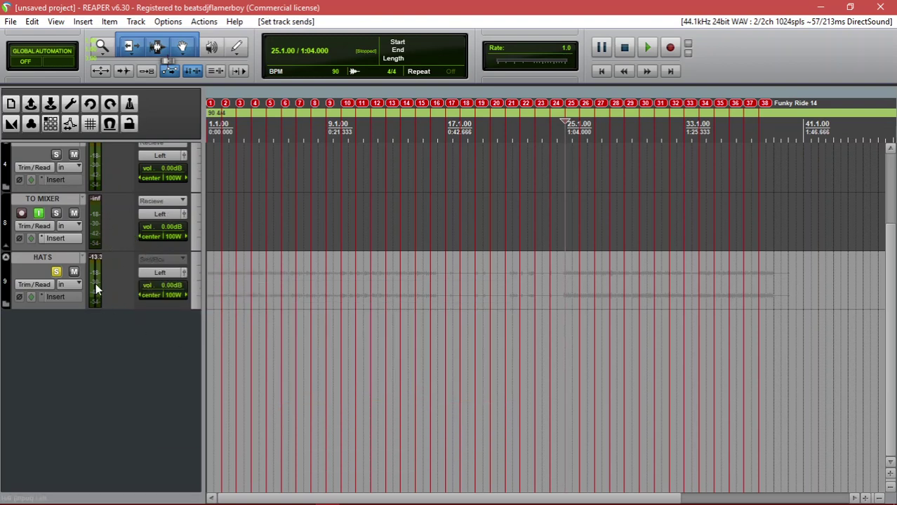
Replace the CRASH track's master send with a send to Folder: HATS, and move CRASH into the HATS folder
scroll(886, 352, "up", 5)
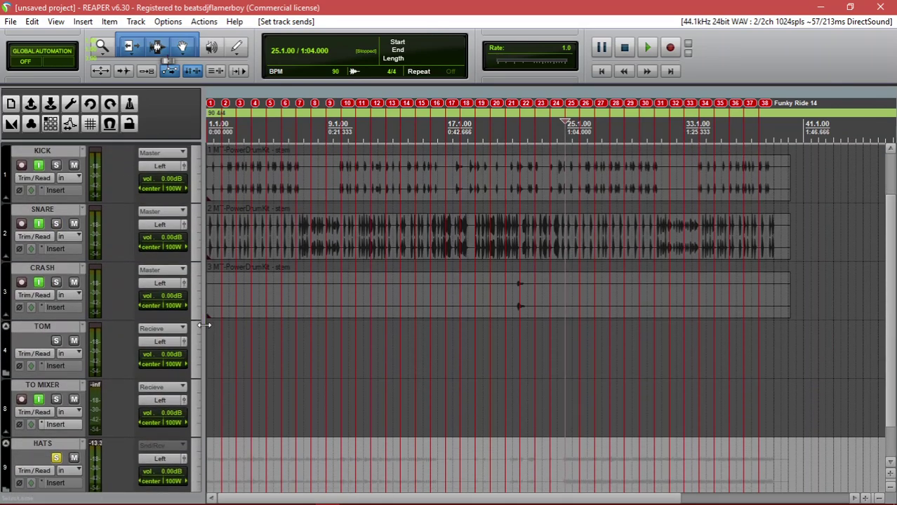
left_click(123, 282)
left_click(156, 272)
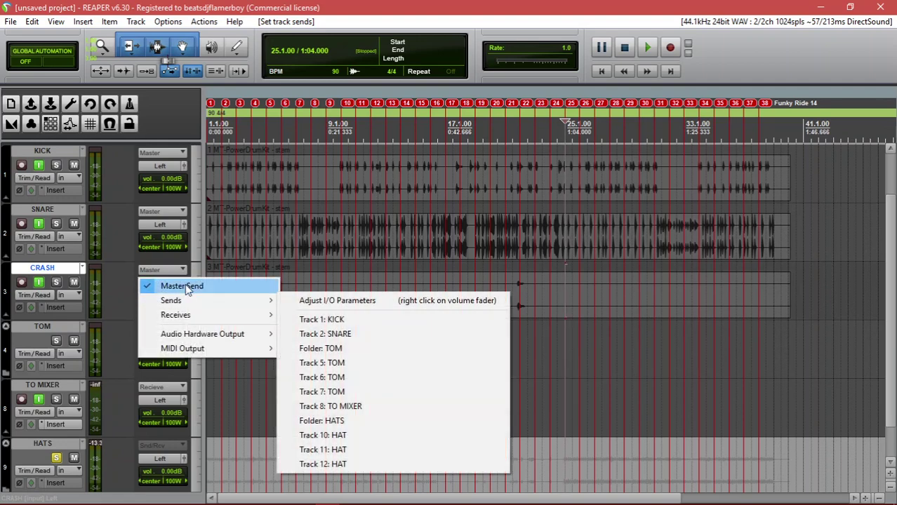
left_click(183, 287)
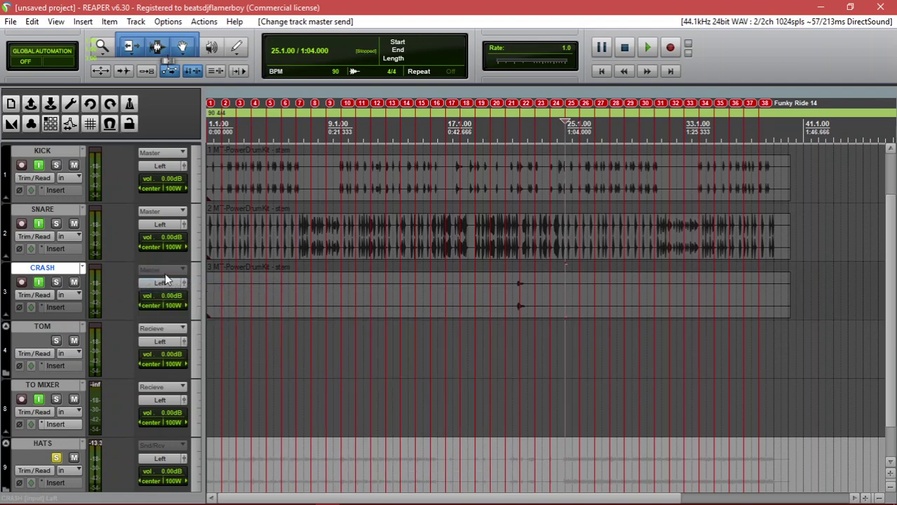
left_click(165, 273)
mouse_move(191, 301)
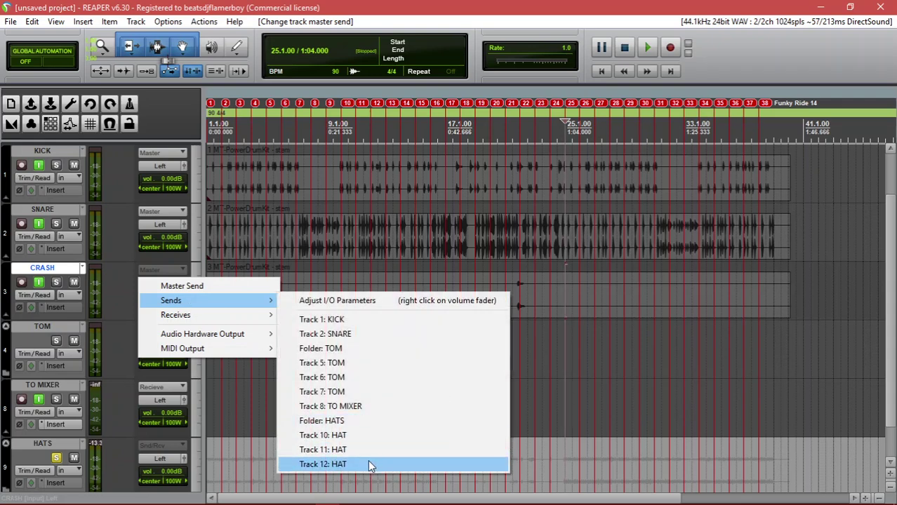
left_click(330, 424)
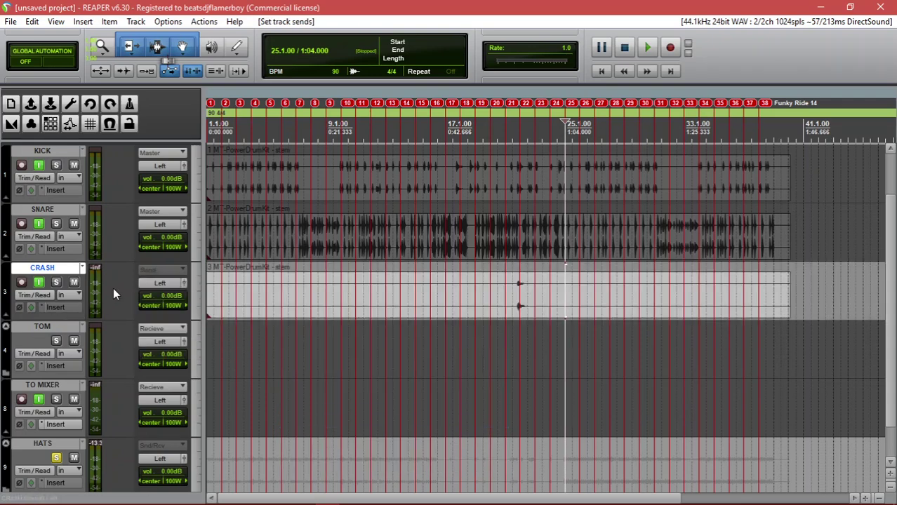
left_click_drag(113, 287, 120, 430)
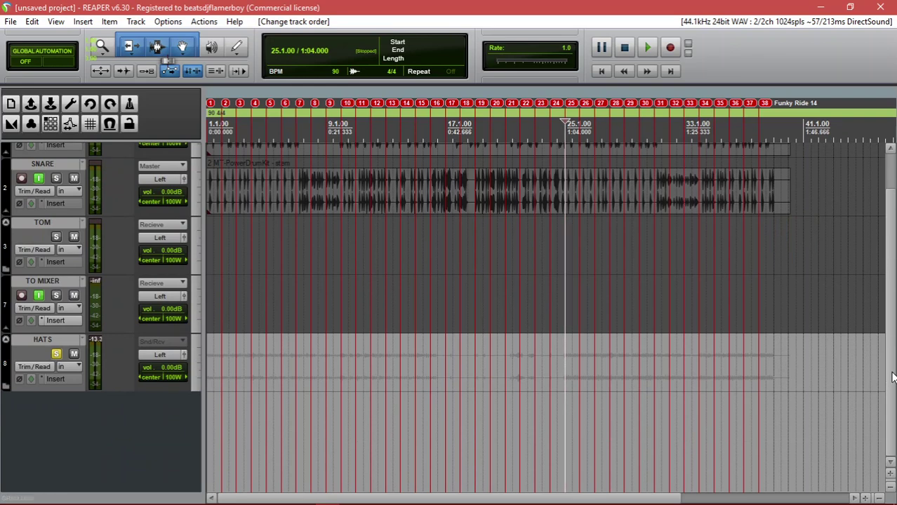
Move the KICK and SNARE tracks together below the collapsed HATS folder
scroll(893, 378, "up", 3)
left_click(125, 240)
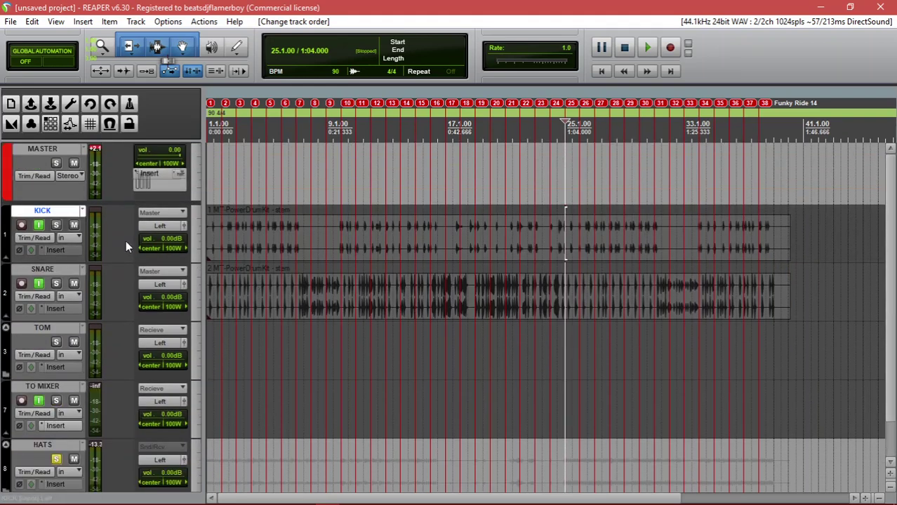
left_click(113, 294, "ctrl")
left_click_drag(117, 251, 82, 454)
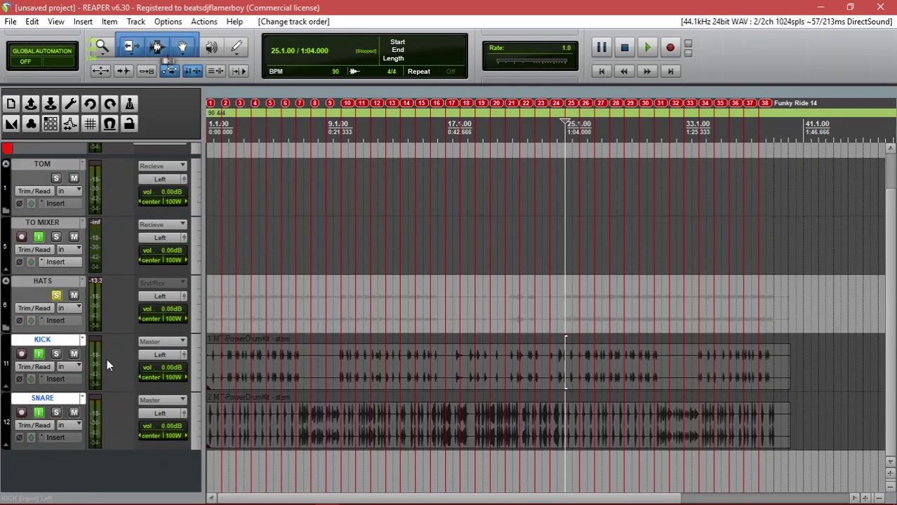
Disable the master send on the KICK track and send it to Track 5: TO MIXER
left_click(157, 343)
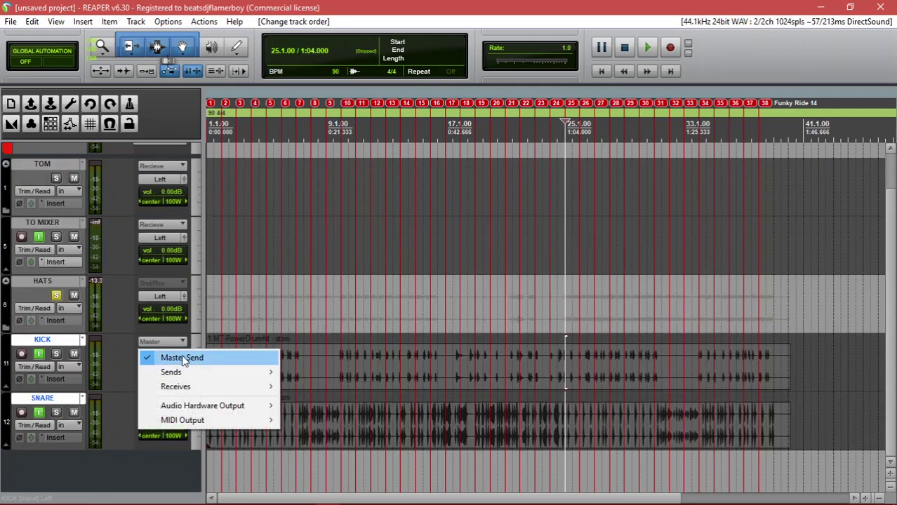
left_click(114, 352)
left_click(153, 341)
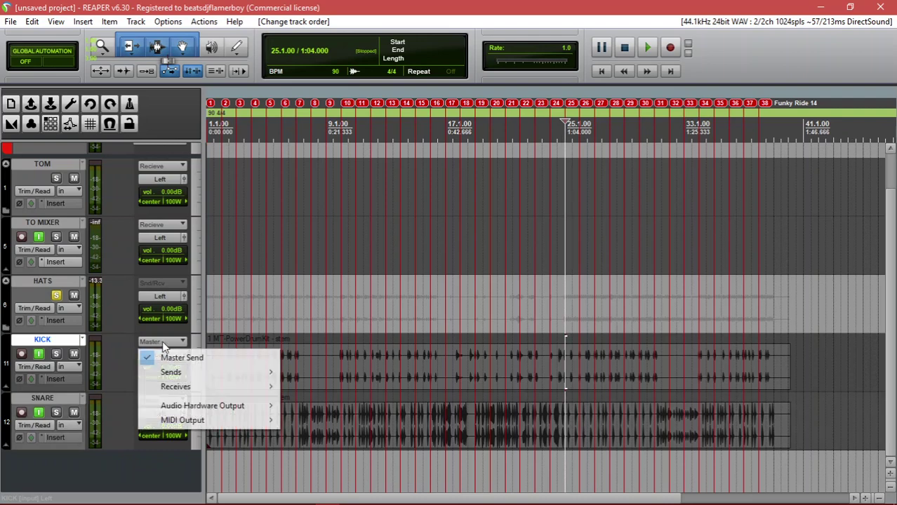
left_click(181, 360)
left_click(157, 342)
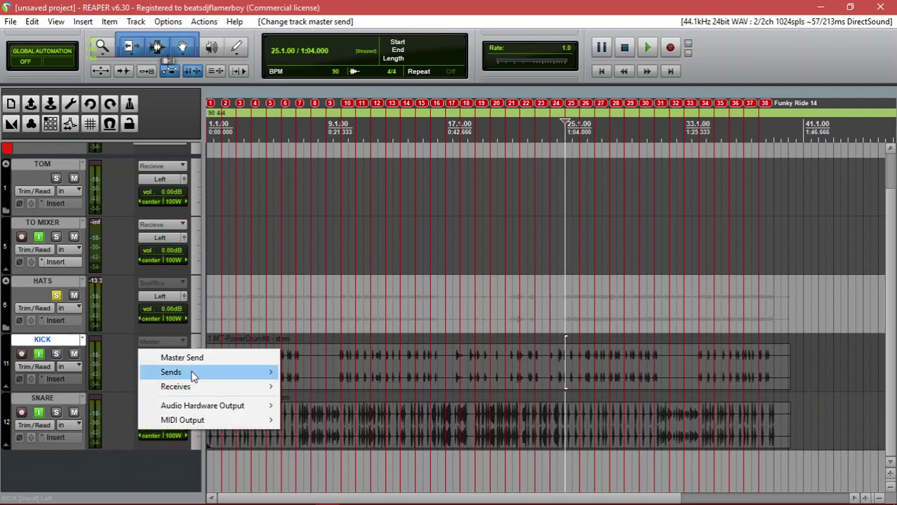
mouse_move(193, 372)
left_click(344, 286)
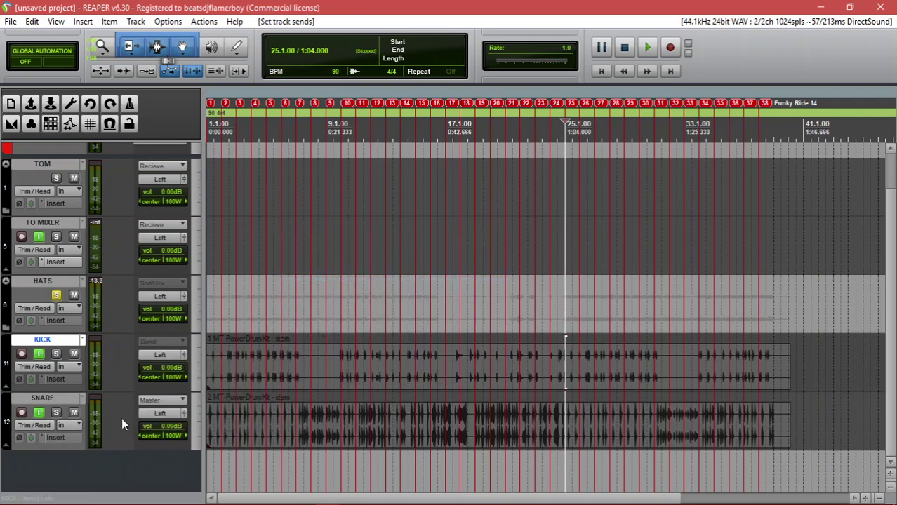
Disable the master send on the SNARE track and send it to Track 5: TO MIXER
left_click(126, 412)
left_click(164, 400)
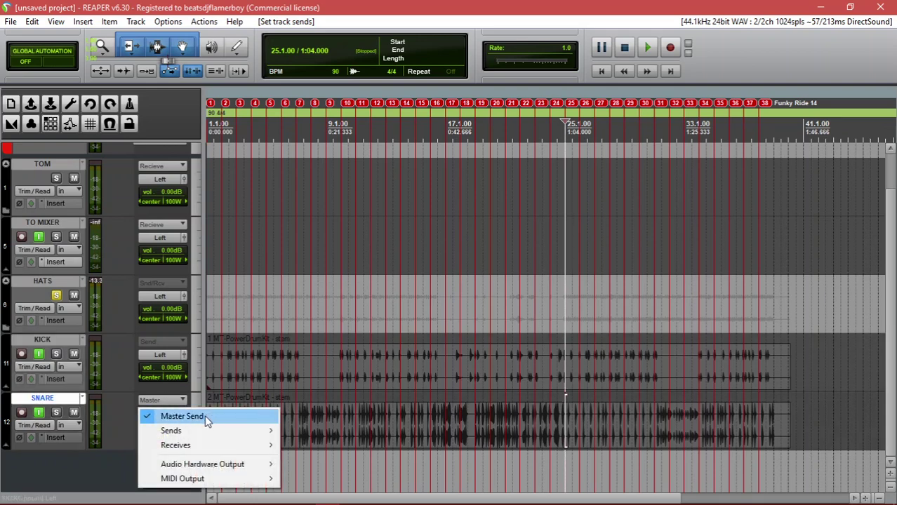
left_click(205, 416)
left_click(156, 399)
mouse_move(246, 432)
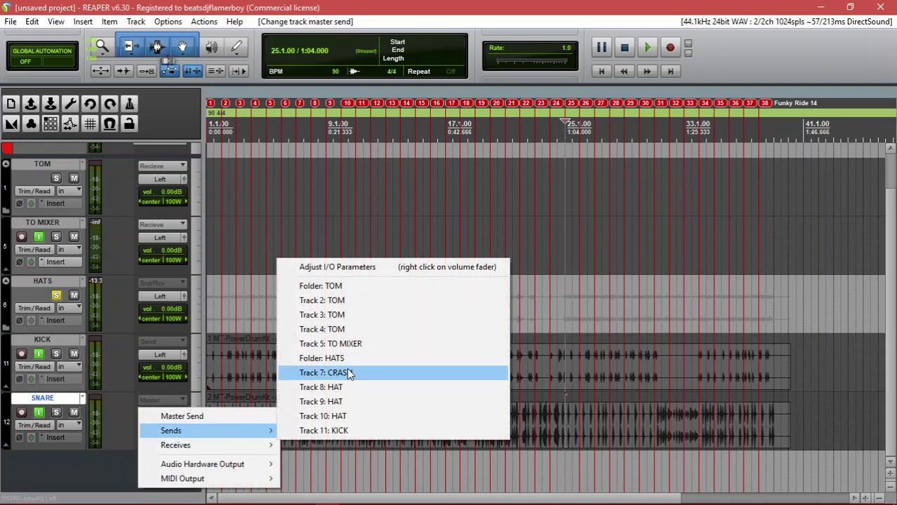
left_click(343, 346)
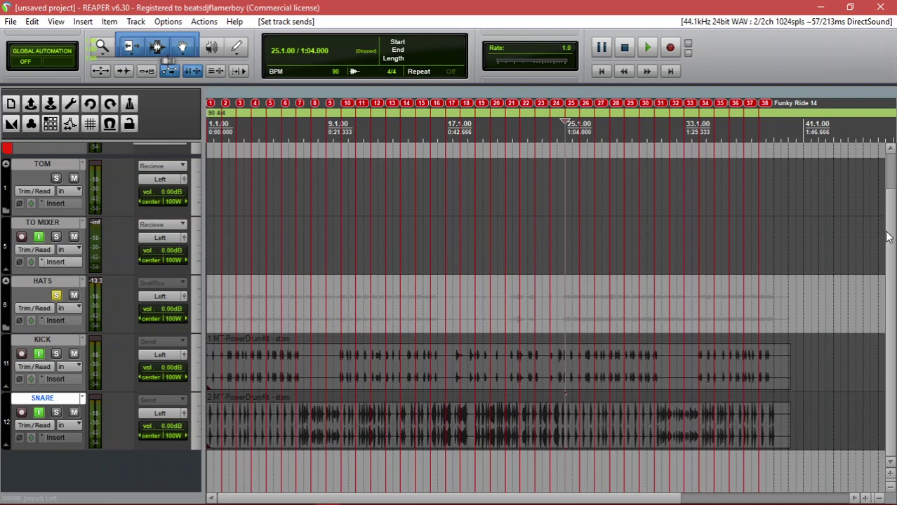
Disable the master send on the TOM folder track and send it to Track 5: TO MIXER
scroll(892, 259, "up", 1)
scroll(893, 238, "up", 1)
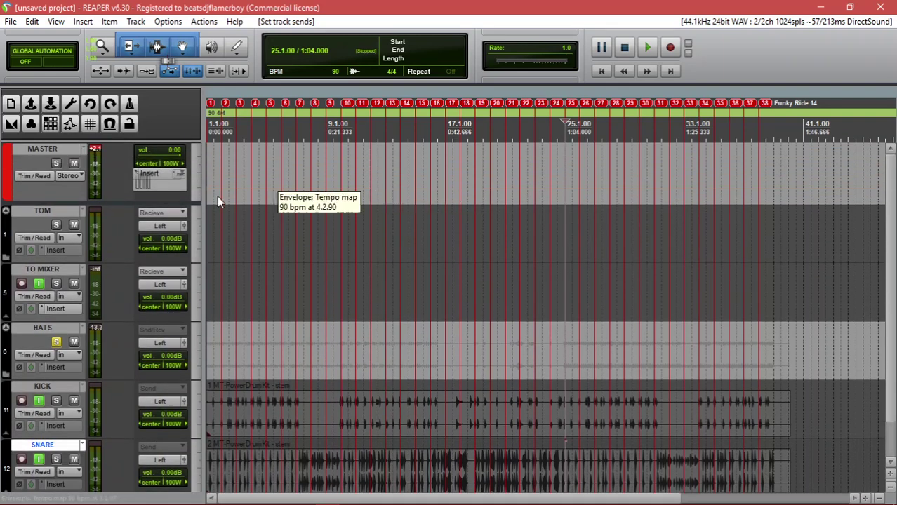
left_click(153, 212)
left_click(174, 229)
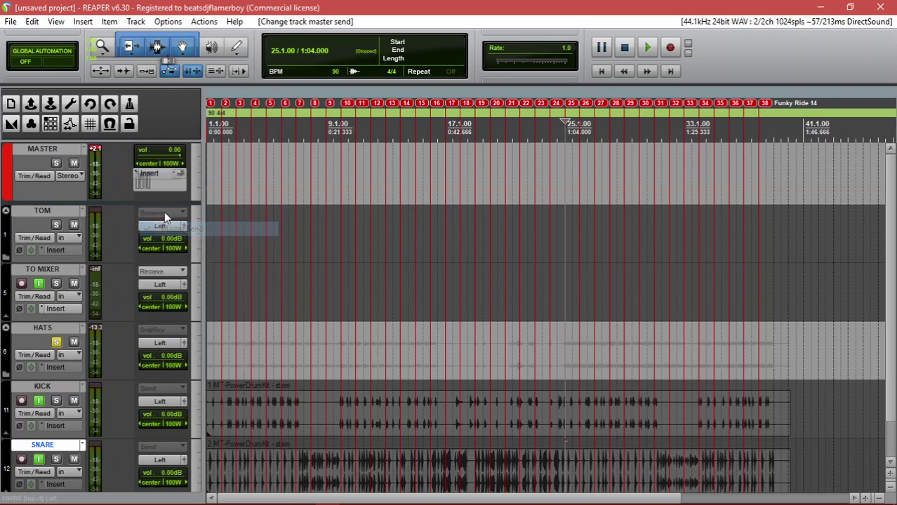
left_click(164, 212)
mouse_move(217, 245)
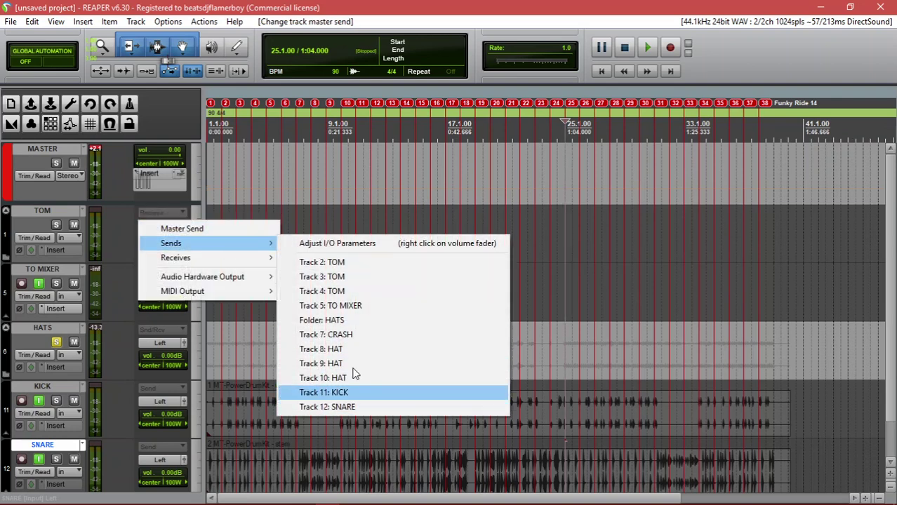
left_click(342, 306)
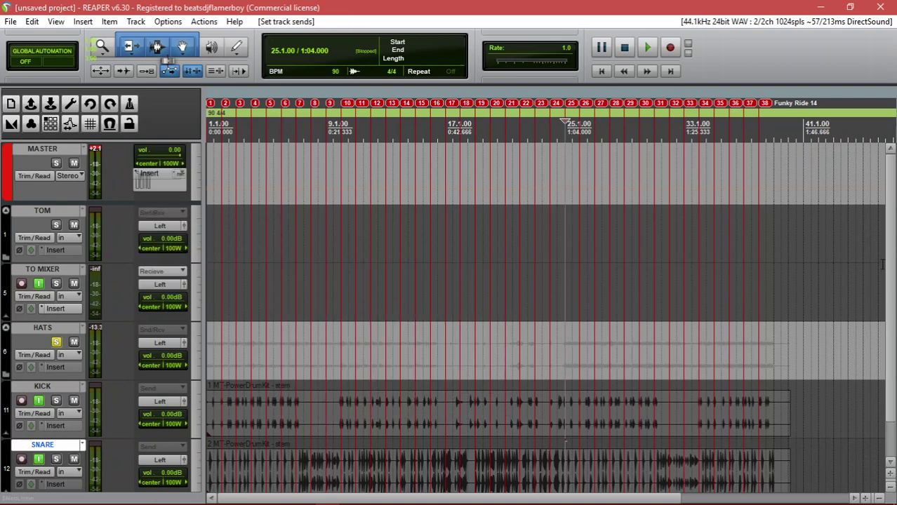
Review the TO MIXER track's routing for its receives from TOM, HATS, KICK and SNARE, then close the routing window
scroll(363, 280, "down", 2)
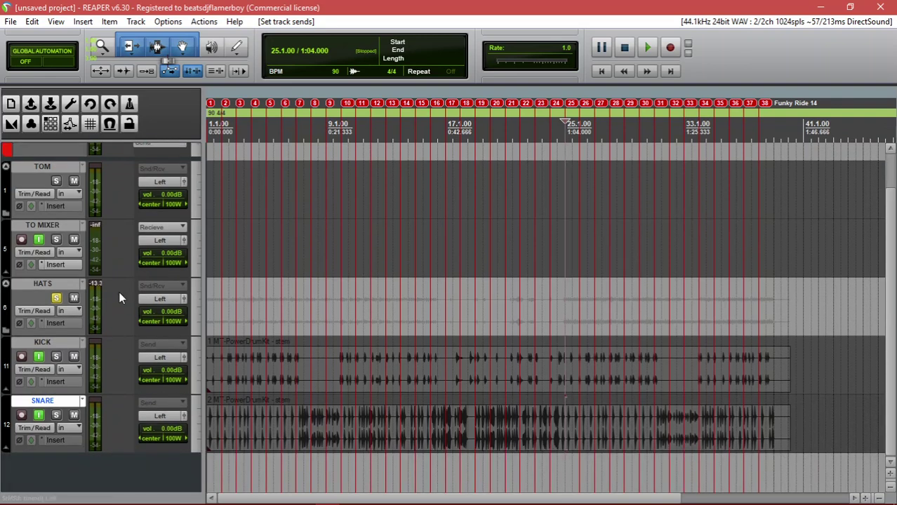
right_click(148, 233)
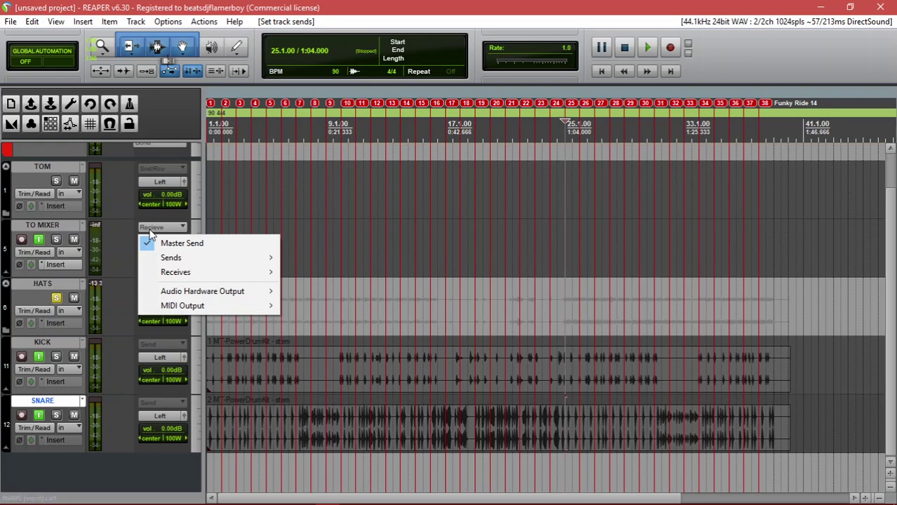
left_click(149, 232)
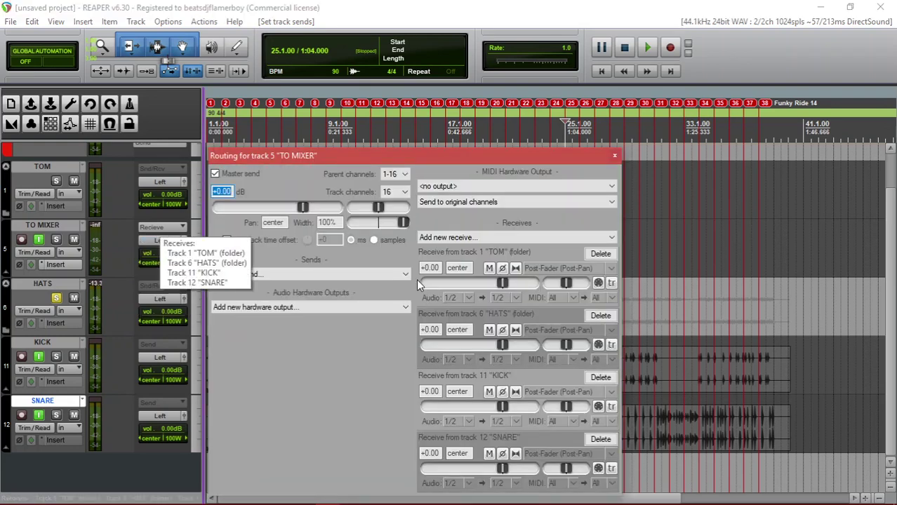
left_click_drag(468, 159, 467, 106)
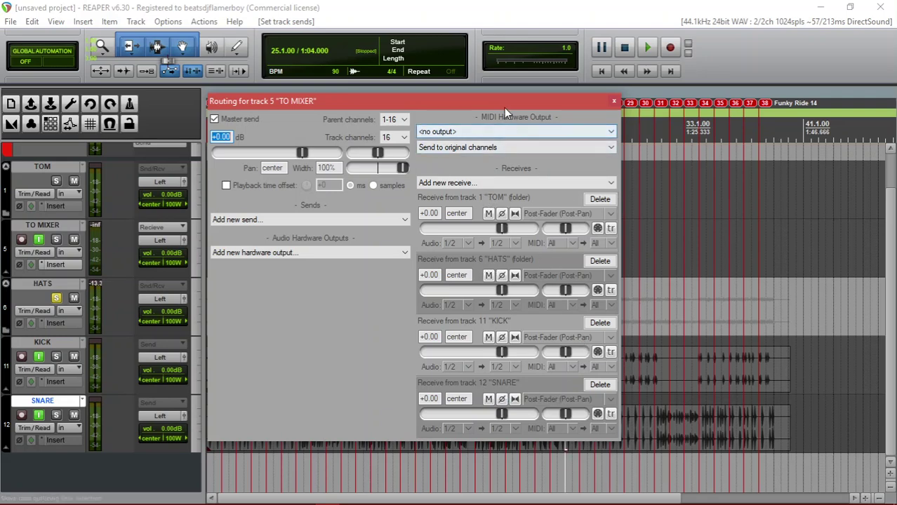
left_click_drag(505, 104, 562, 161)
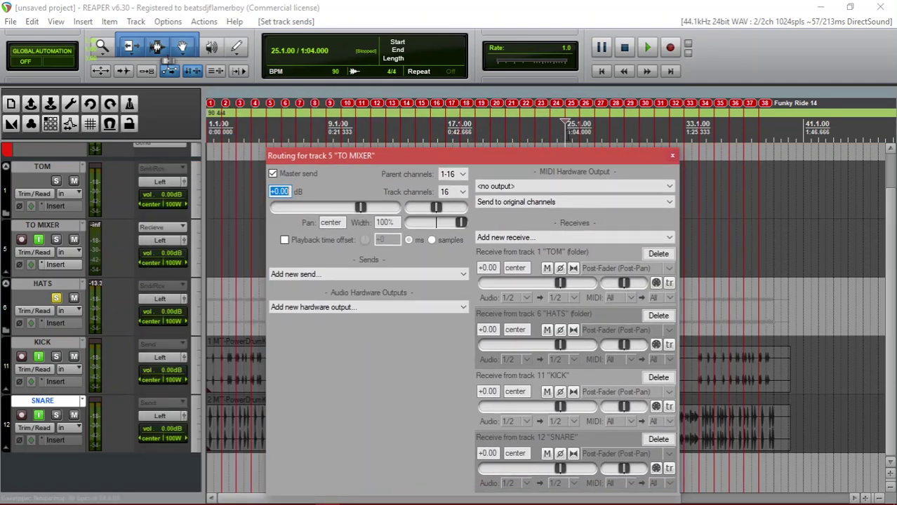
left_click(672, 155)
Open the NCAR plug-in on TO MIXER, place its window beside the track controls, and start playback from the project start
key("ctrl+m")
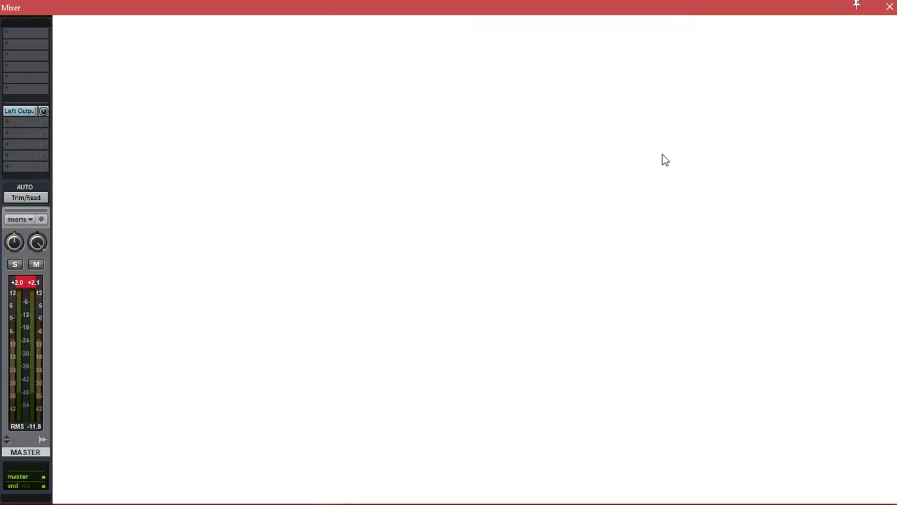
left_click(278, 35)
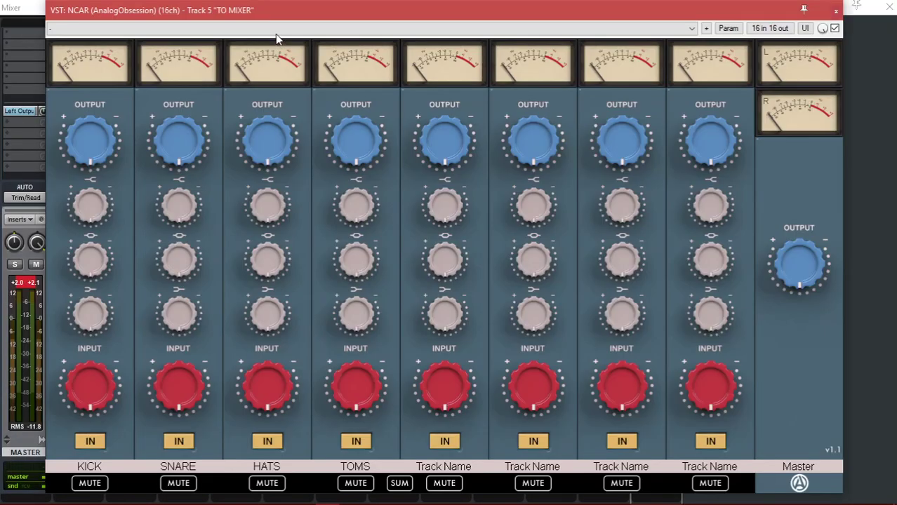
left_click_drag(709, 14, 869, 179)
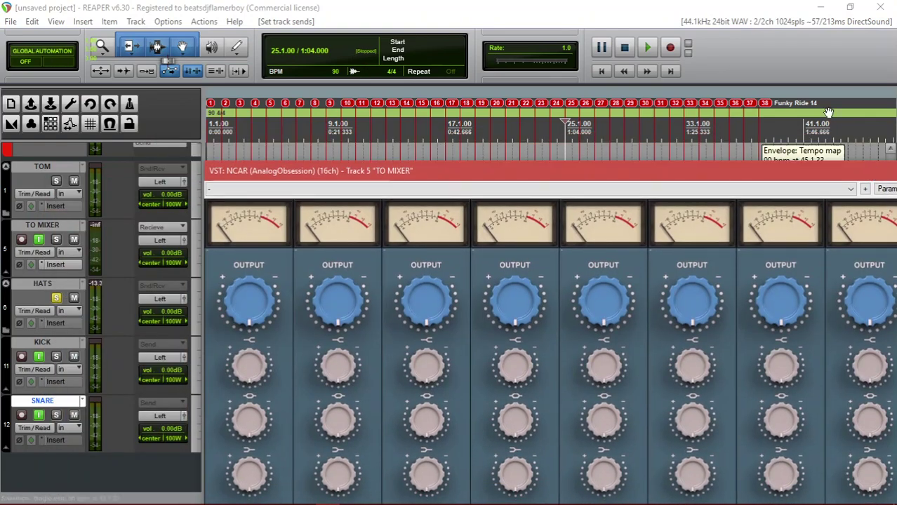
left_click(602, 72)
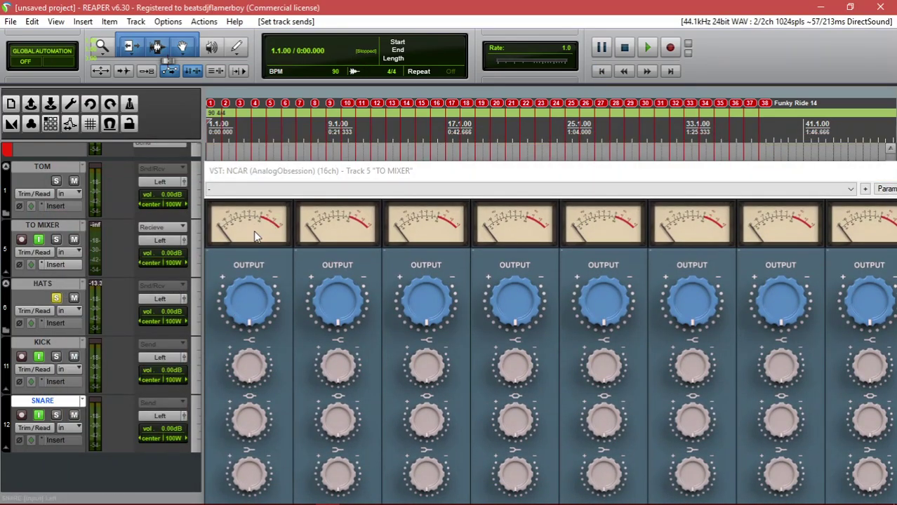
key("space")
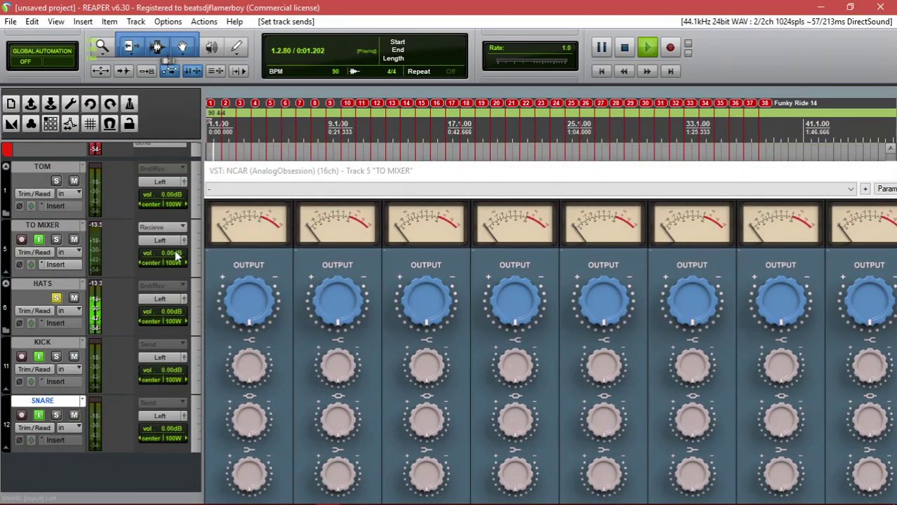
Unsolo all tracks and play the project from the start to check the levels against the NCAR meters
key("space")
left_click(56, 299)
key("space")
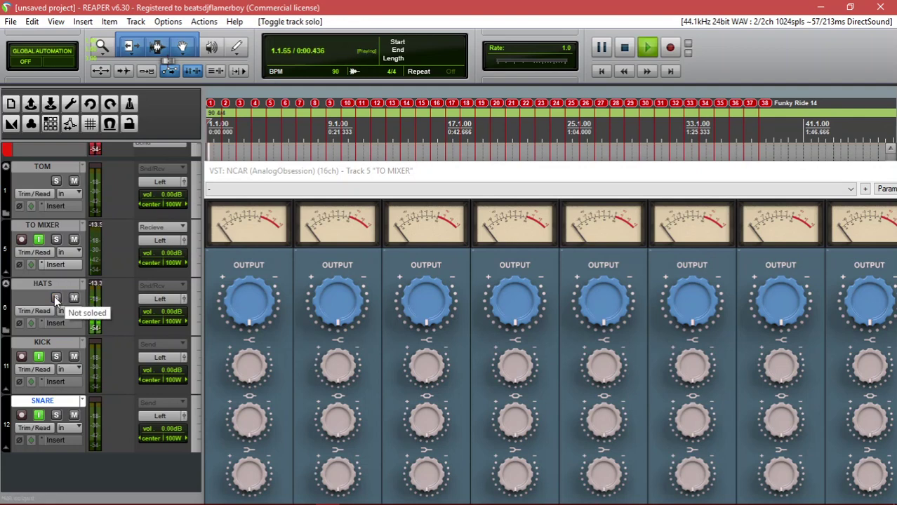
key("space")
left_click(128, 187)
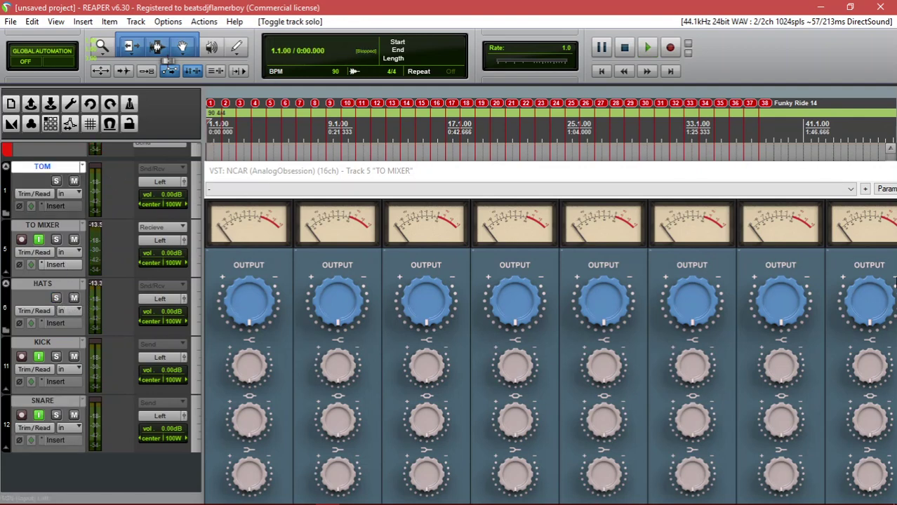
right_click(57, 298)
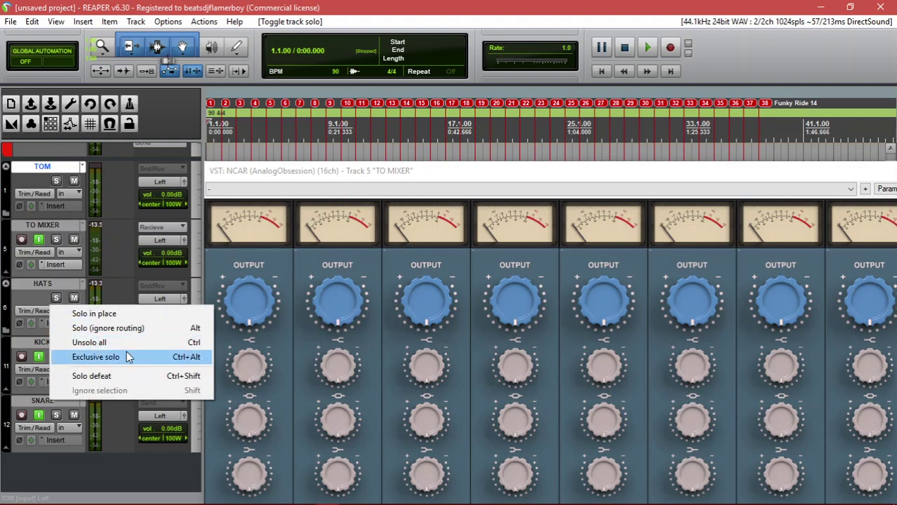
left_click(90, 340)
key("space")
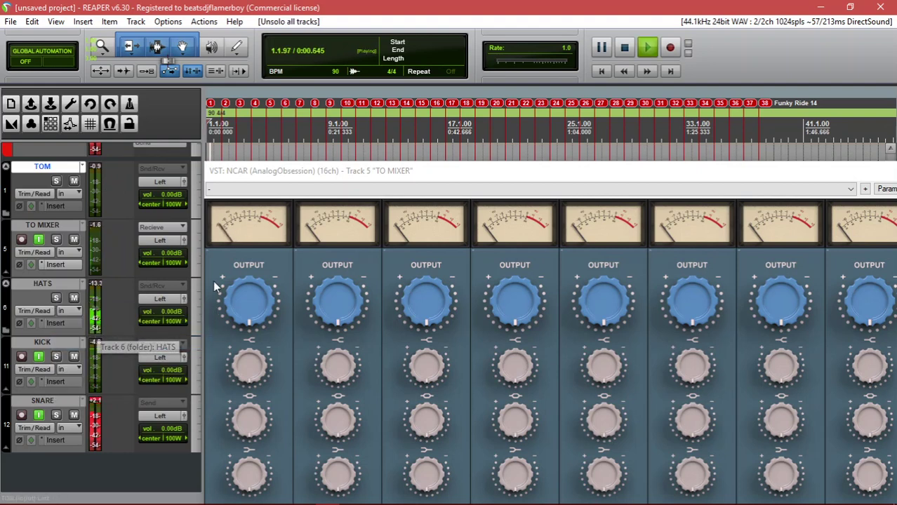
key("space")
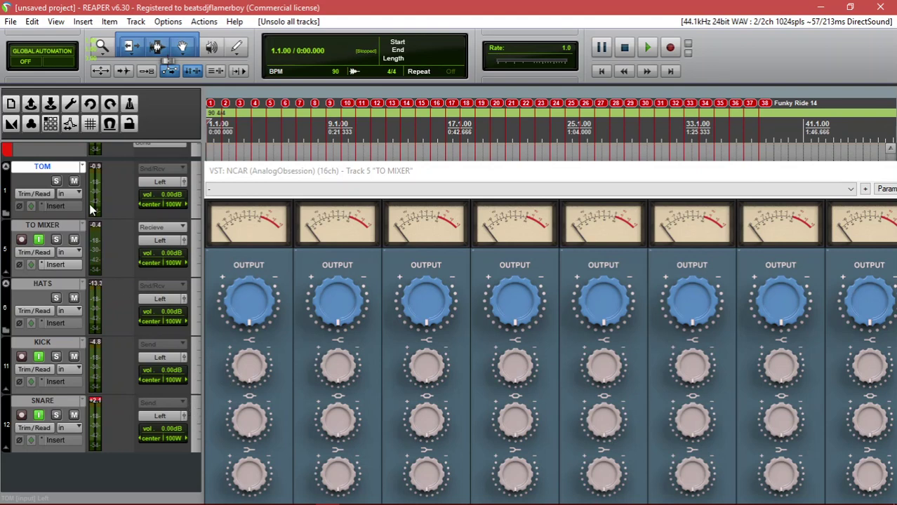
Open the TO MIXER track's routing and mute its receives from TOM and HATS, leaving KICK and SNARE unmuted
left_click(160, 229)
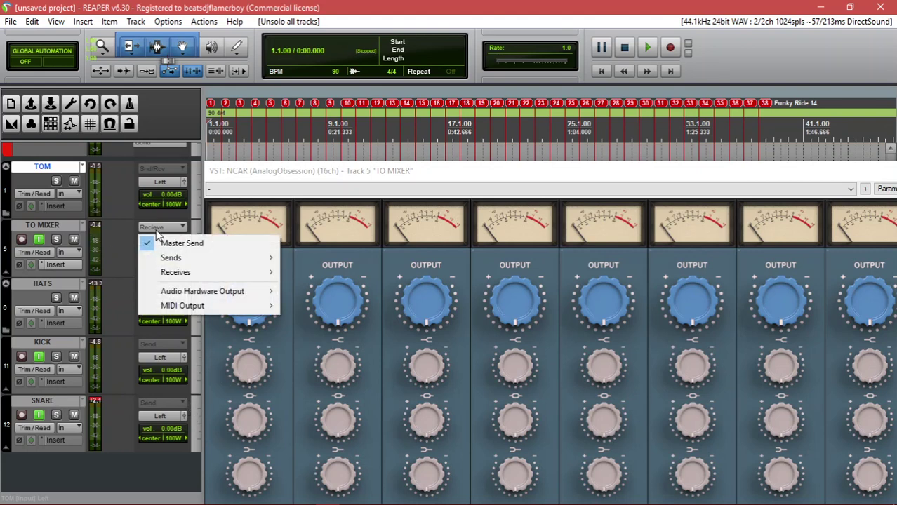
left_click(158, 237)
left_click_drag(386, 132, 210, 132)
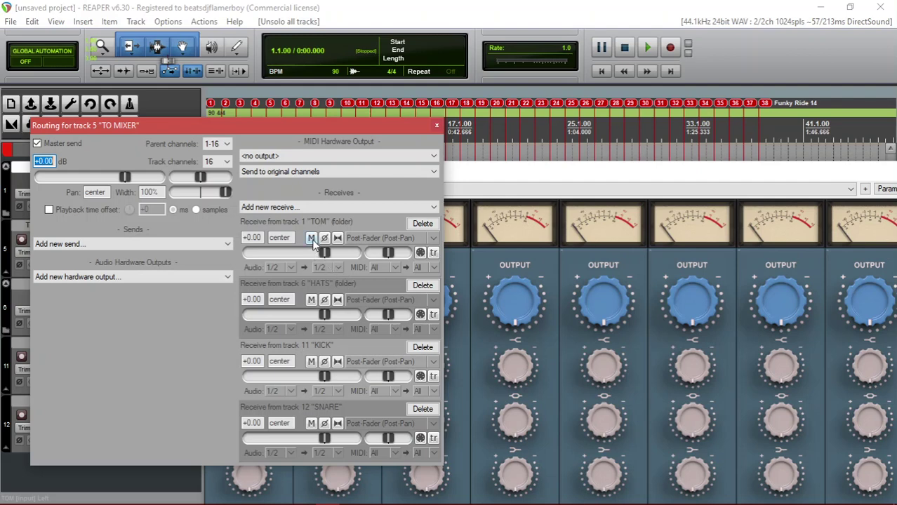
left_click(311, 363)
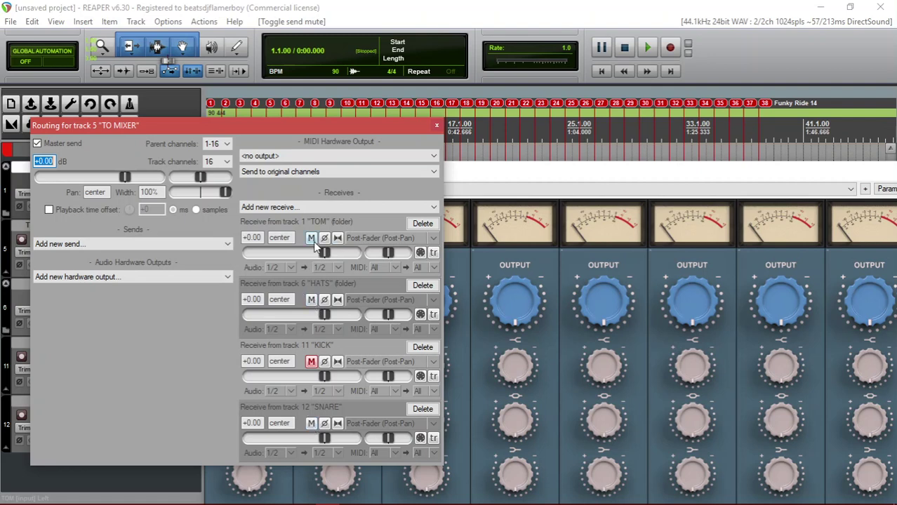
left_click(311, 361)
left_click(311, 424)
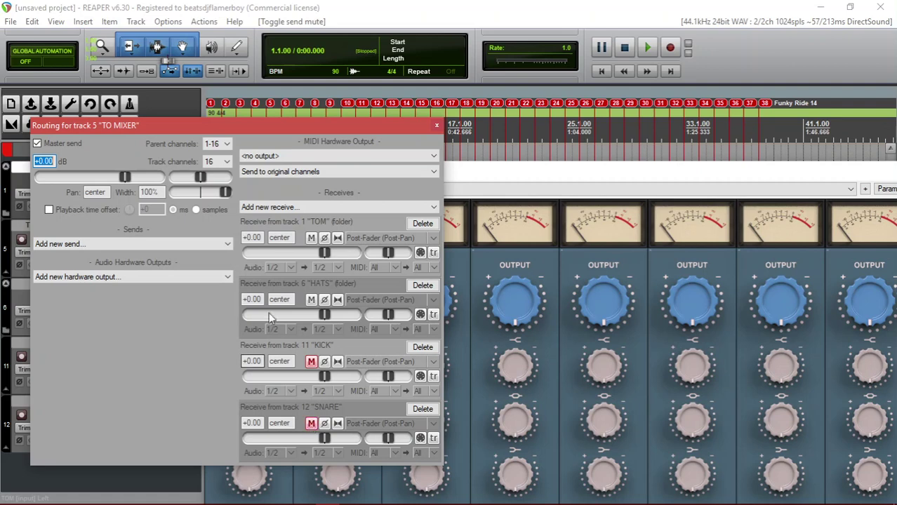
left_click(311, 361)
left_click(311, 299)
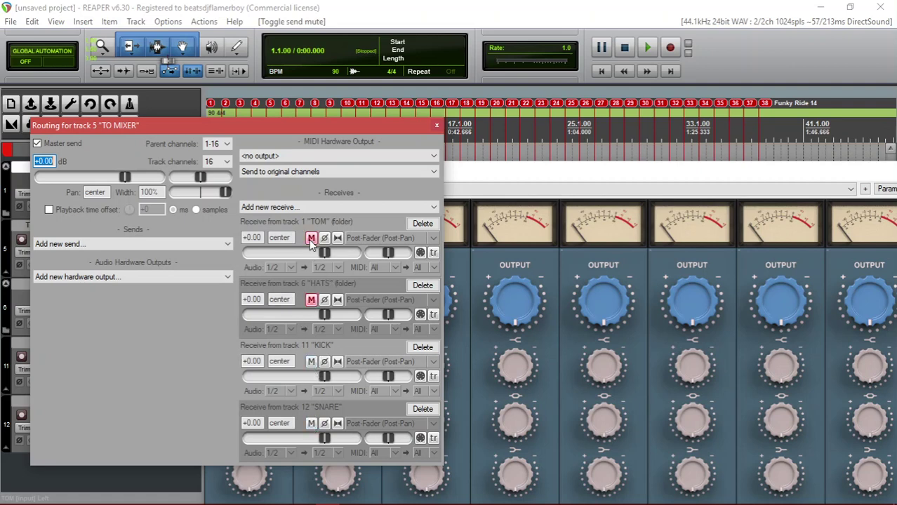
Move the routing window clear of the NCAR meters and audition the unmuted KICK and SNARE receives
key("space")
left_click_drag(301, 127, 52, 110)
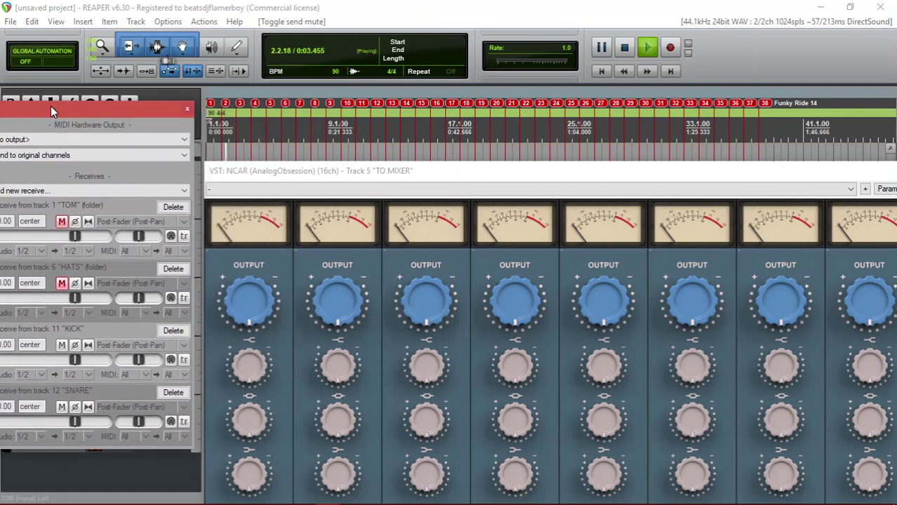
key("space")
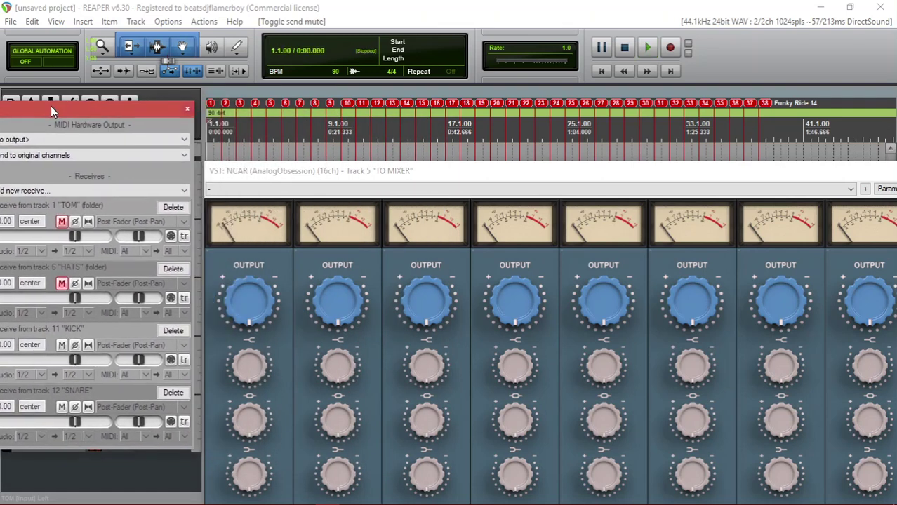
Set the KICK receive's destination to channels 3/4 and play briefly to check the NCAR meters
left_click(89, 376)
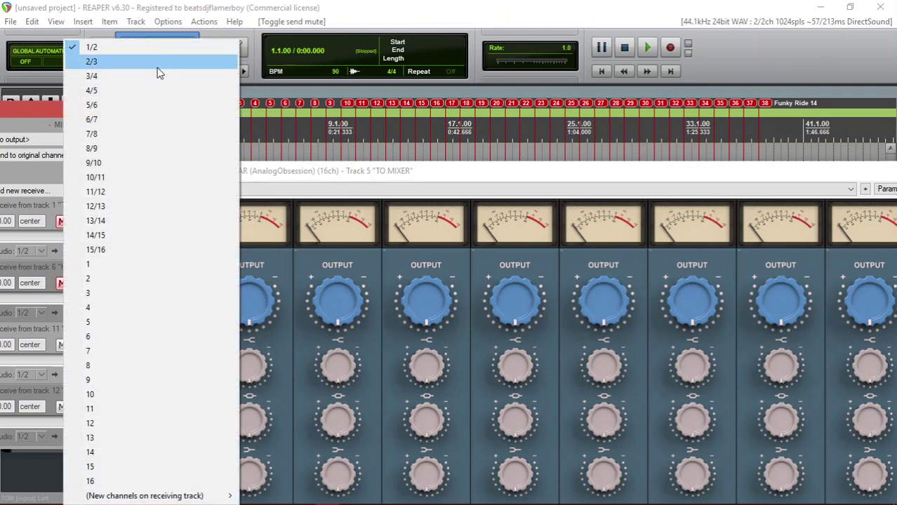
left_click(136, 77)
key("space")
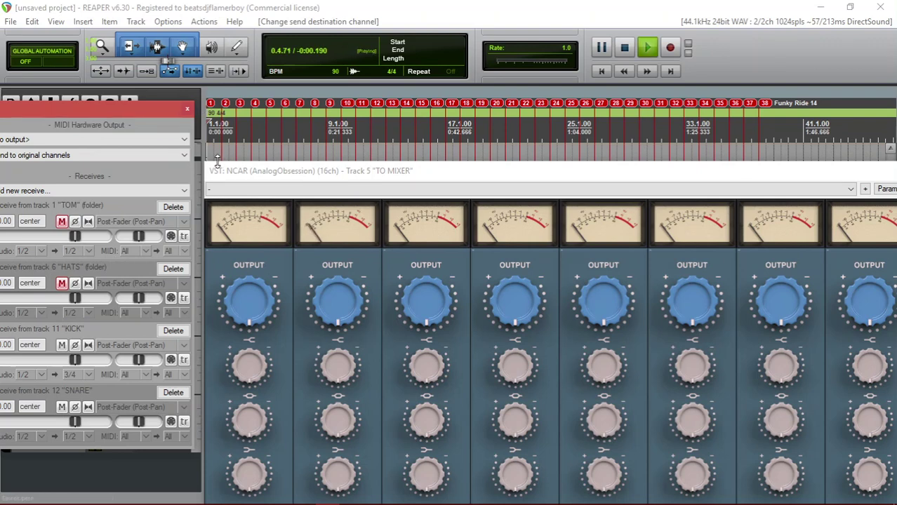
key("space")
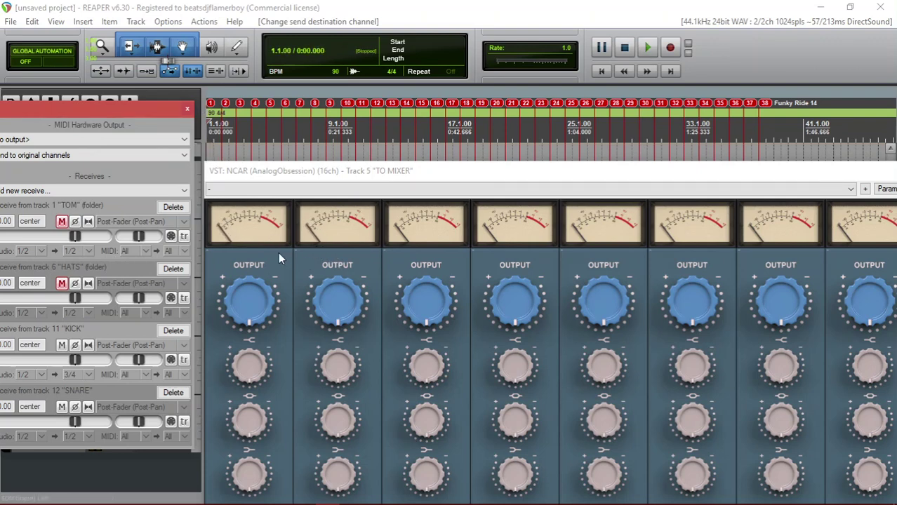
Set the SNARE receive's destination to channels 5/6 and play the project to check the NCAR meters
left_click(88, 437)
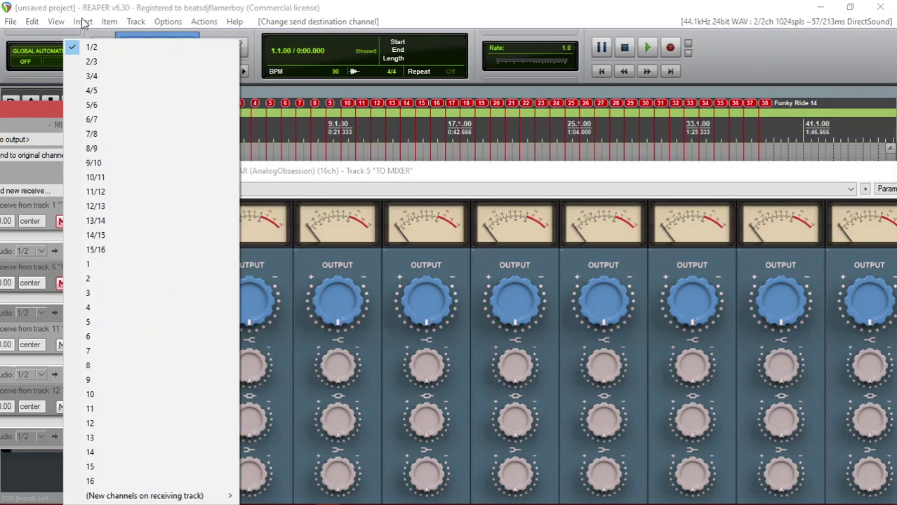
left_click(109, 105)
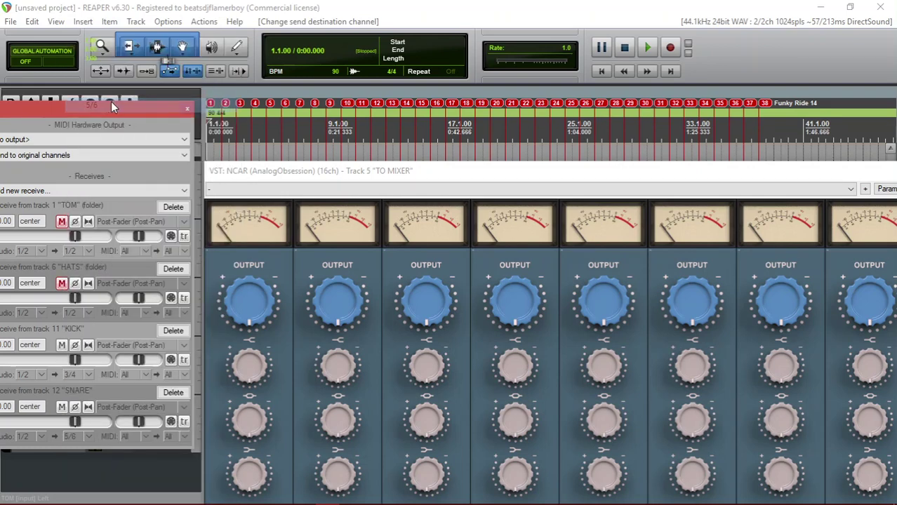
key("space")
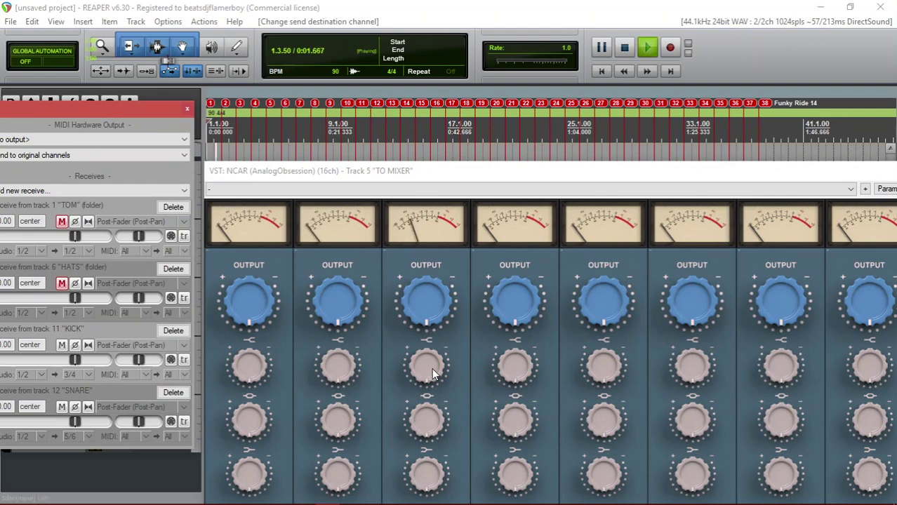
key("space")
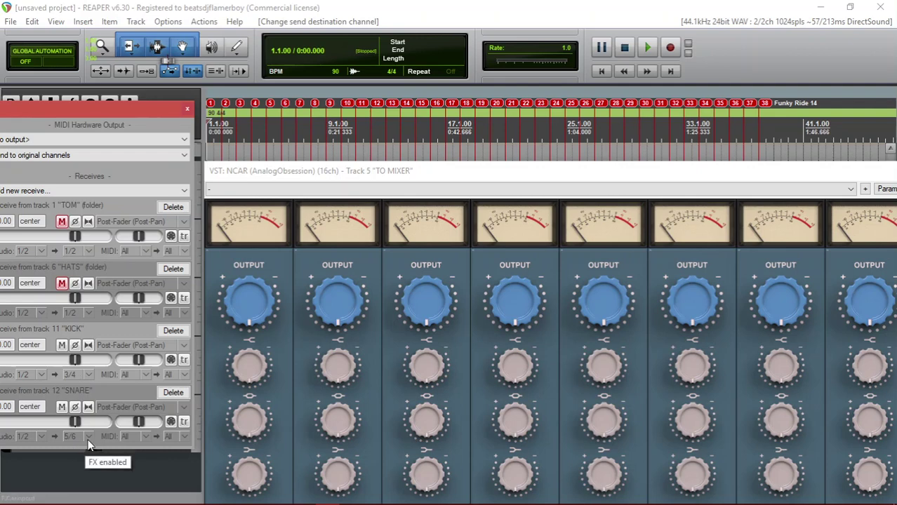
Set the HATS receive's destination to channels 7/8 and unmute that receive
left_click(85, 314)
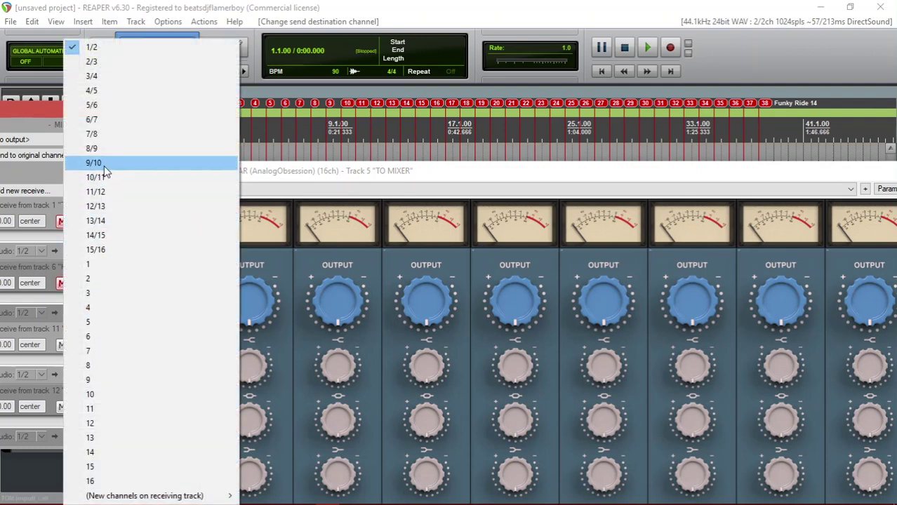
left_click(92, 134)
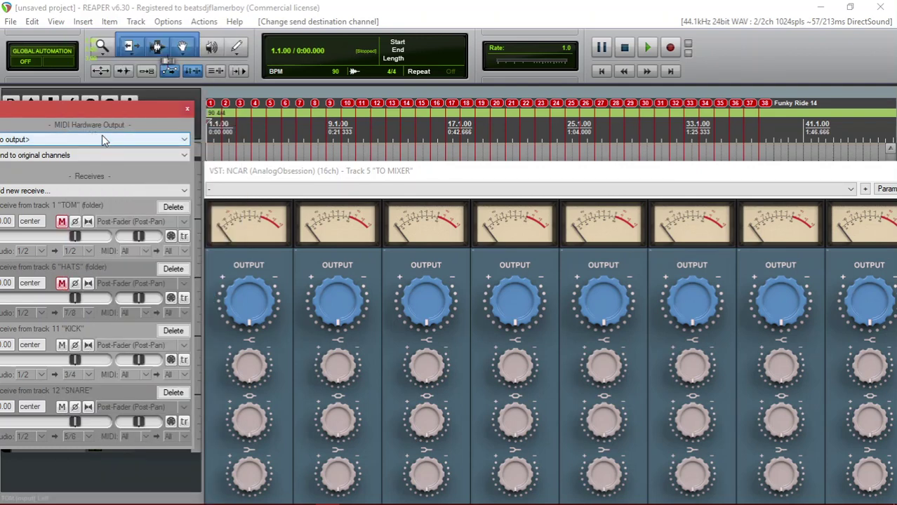
left_click(62, 285)
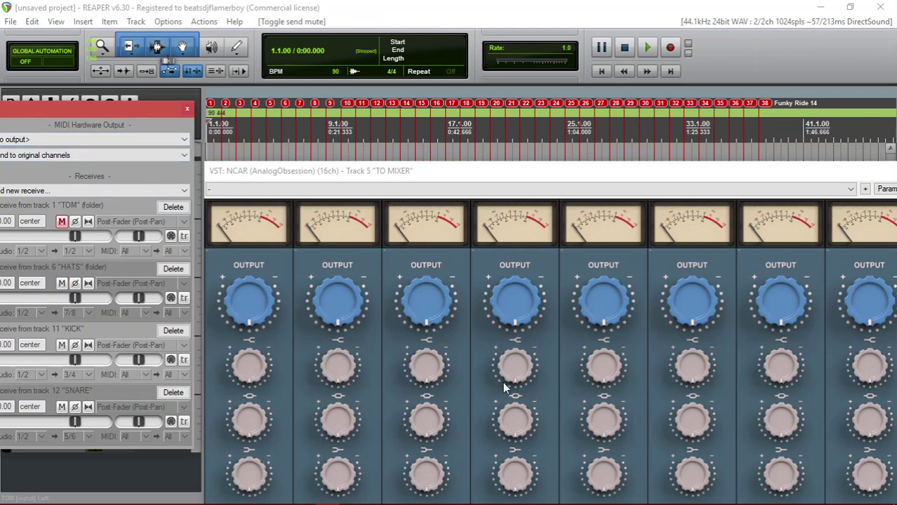
Play the project to check HATS on the NCAR meters, briefly testing the fourth channel's Output knob, and stop playback
key("space")
left_click(504, 288)
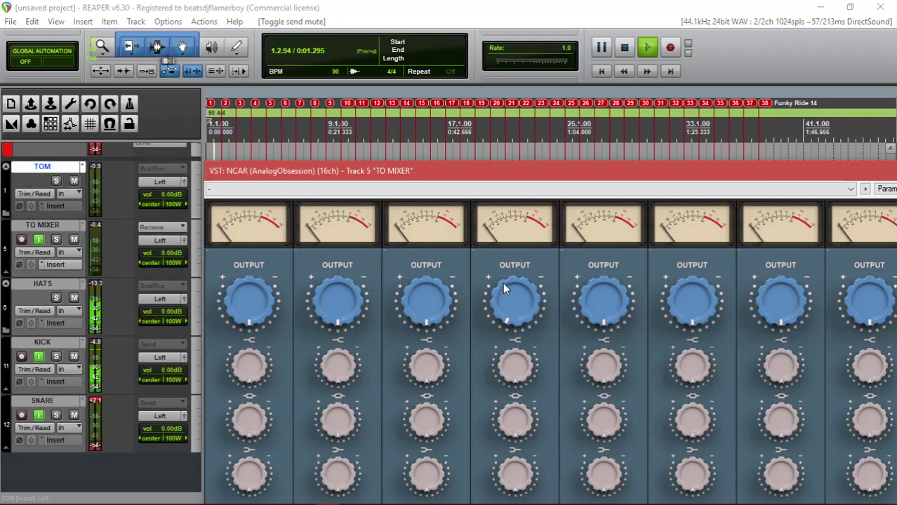
left_click(499, 302)
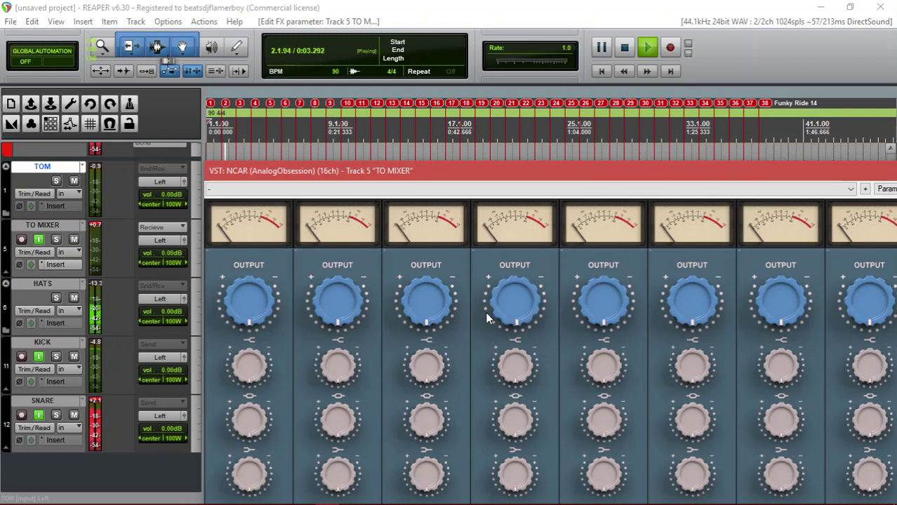
key("space")
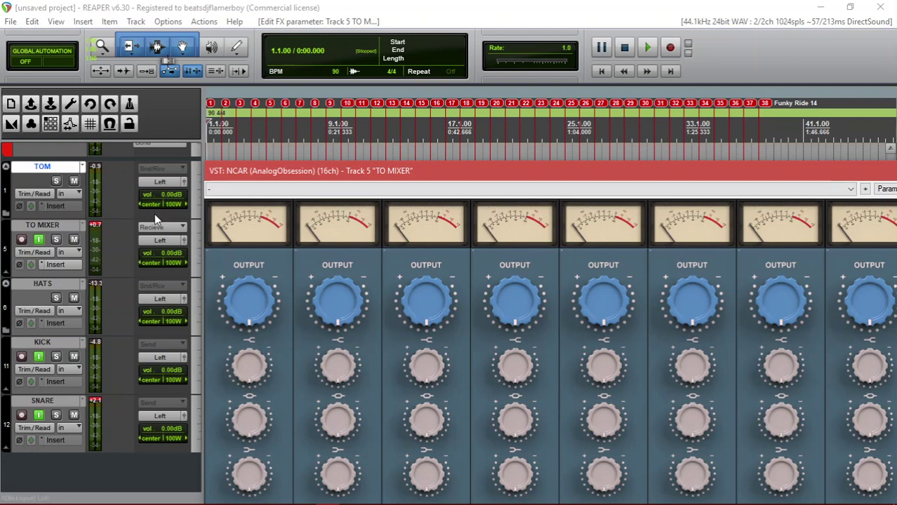
In TO MIXER's routing, set the TOM receive's destination to channels 9/10 and unmute that receive
mouse_move(160, 231)
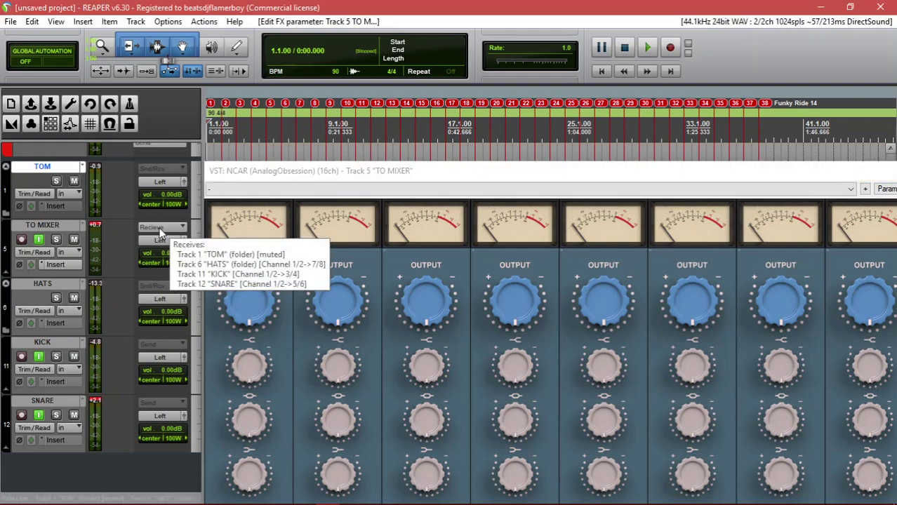
left_click(160, 228)
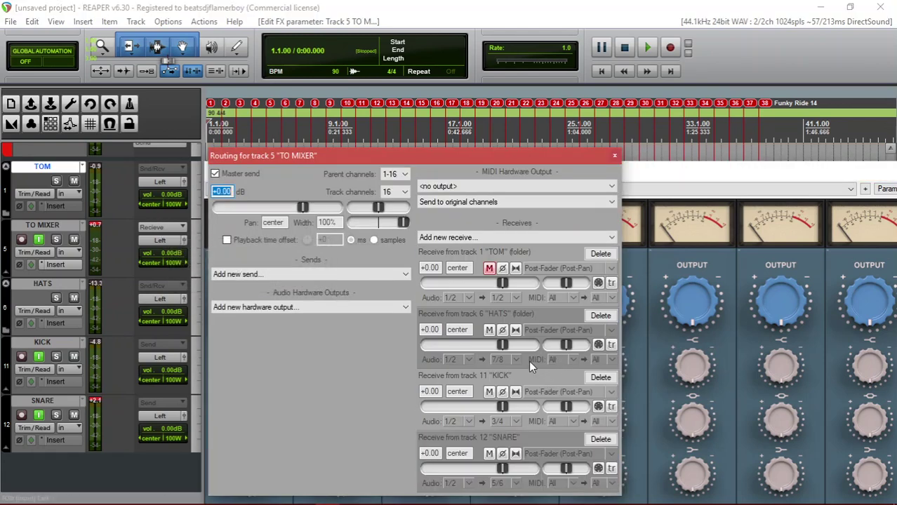
left_click(515, 297)
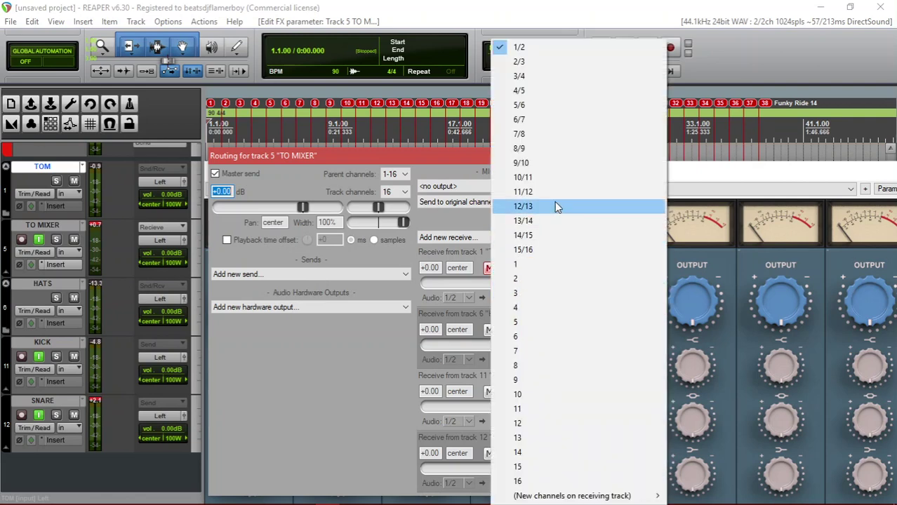
left_click(453, 221)
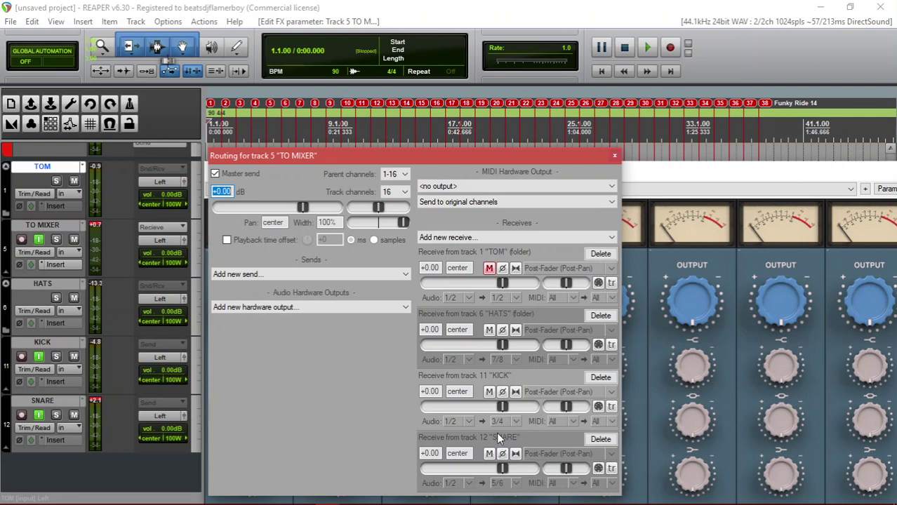
left_click(513, 297)
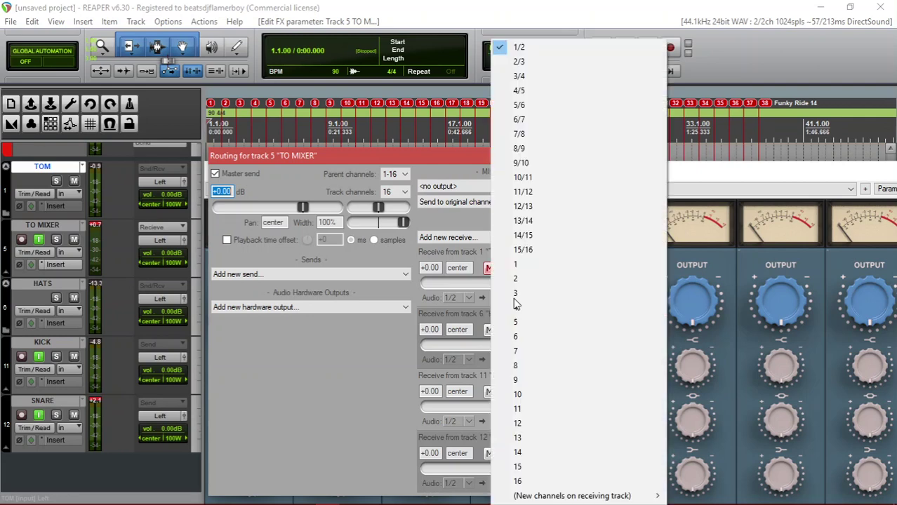
left_click(535, 169)
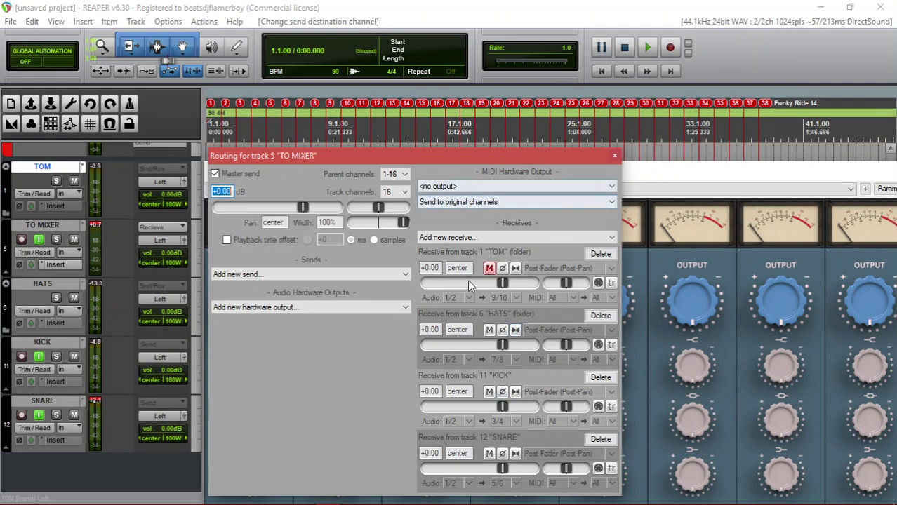
left_click(490, 269)
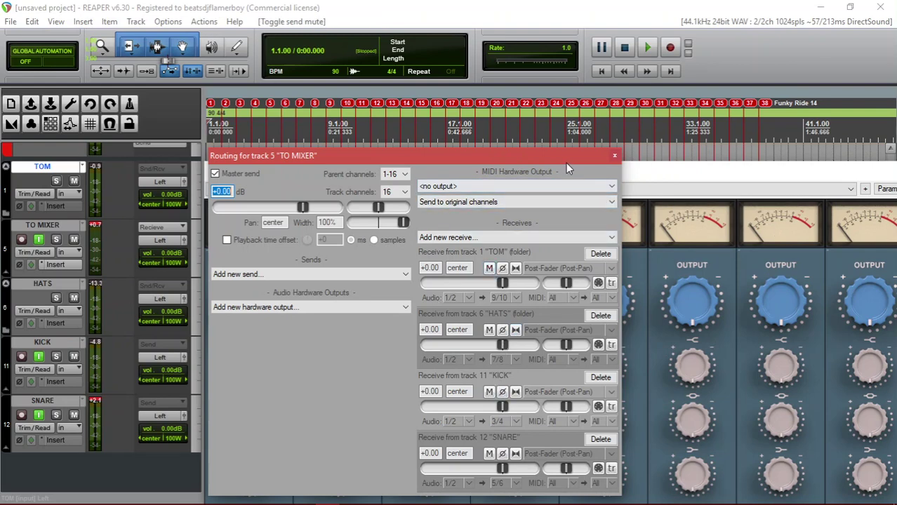
Close the routing window and reposition the NCAR window to show the full channel strips with their names
left_click_drag(566, 163, 485, 116)
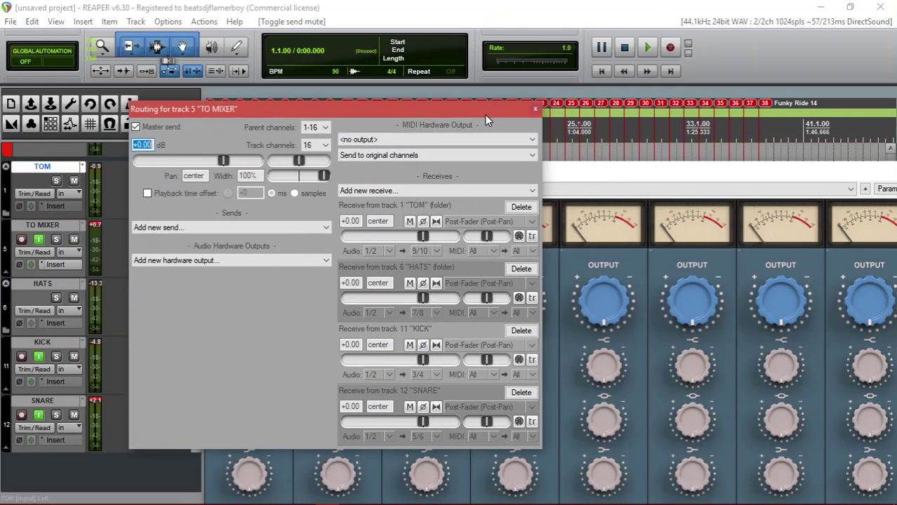
left_click(536, 109)
left_click_drag(535, 161, 586, 19)
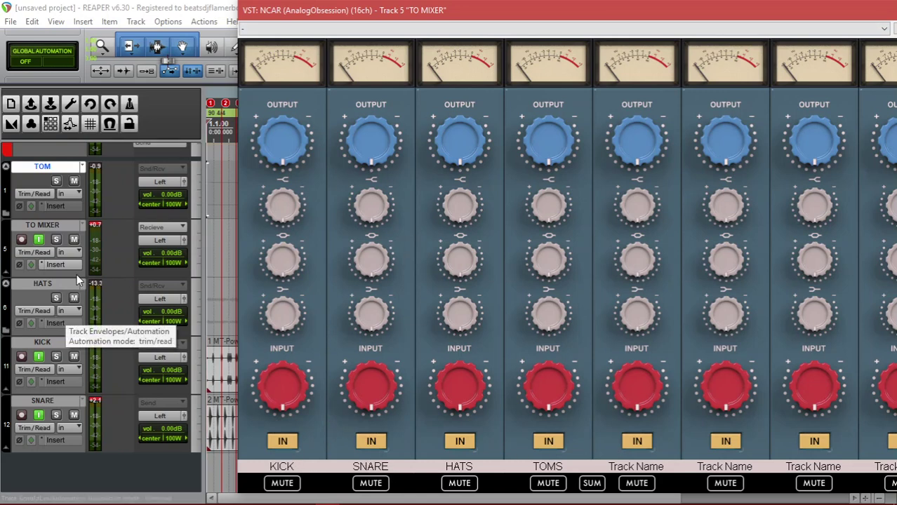
In TO MIXER's routing, set the KICK receive's destination to channels 1/2 and the SNARE receive's to 3/4
left_click(154, 240)
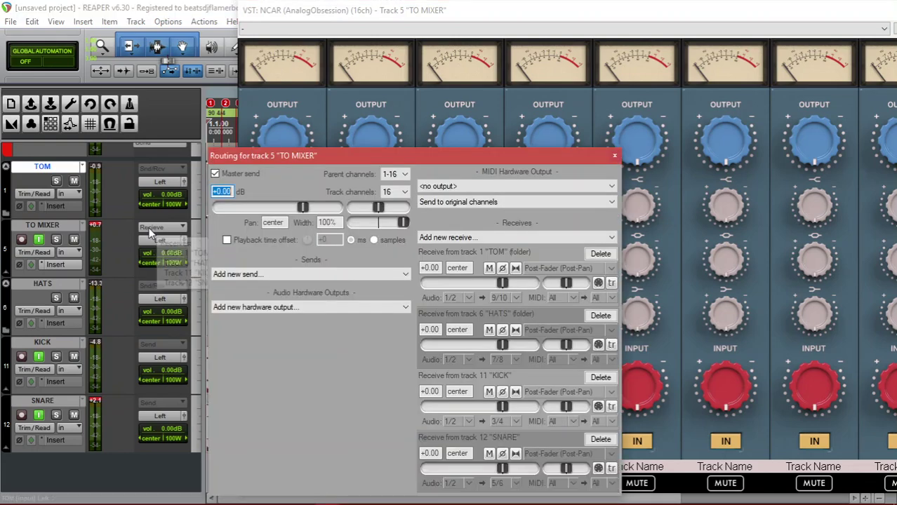
left_click_drag(307, 160, 8, 124)
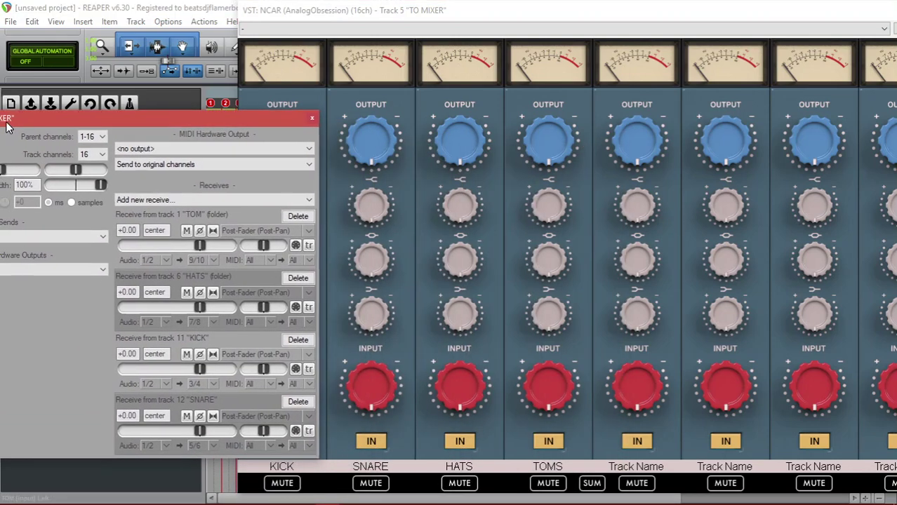
left_click(214, 386)
left_click(223, 49)
left_click(215, 448)
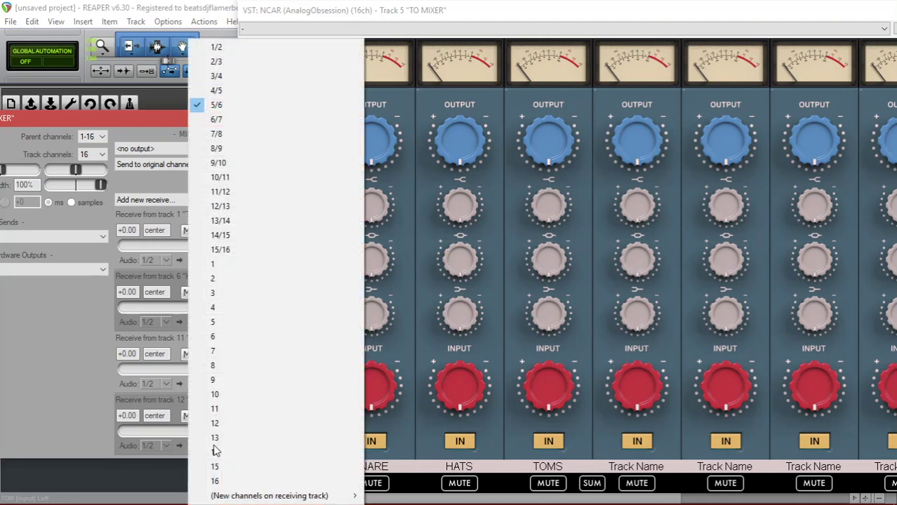
left_click(224, 74)
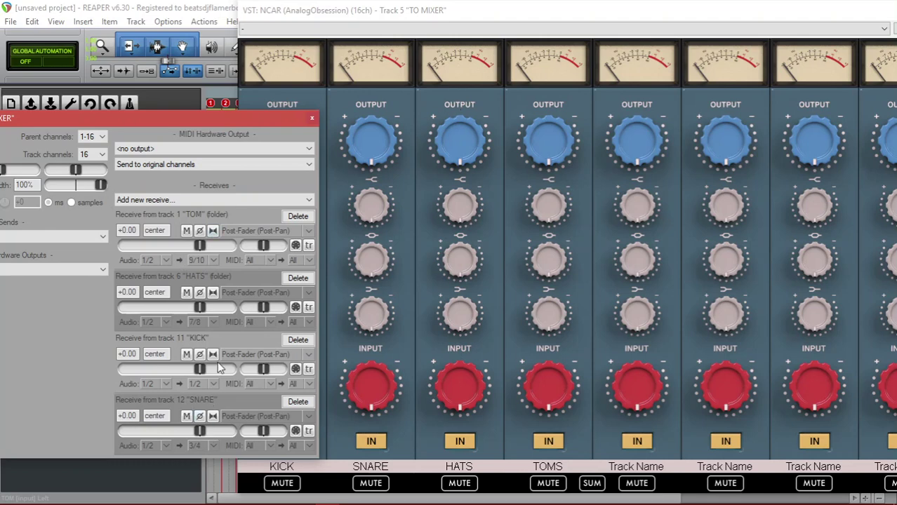
Set the HATS receive's destination to channels 5/6 and the TOM receive's to 7/8, and close the routing window
left_click(213, 321)
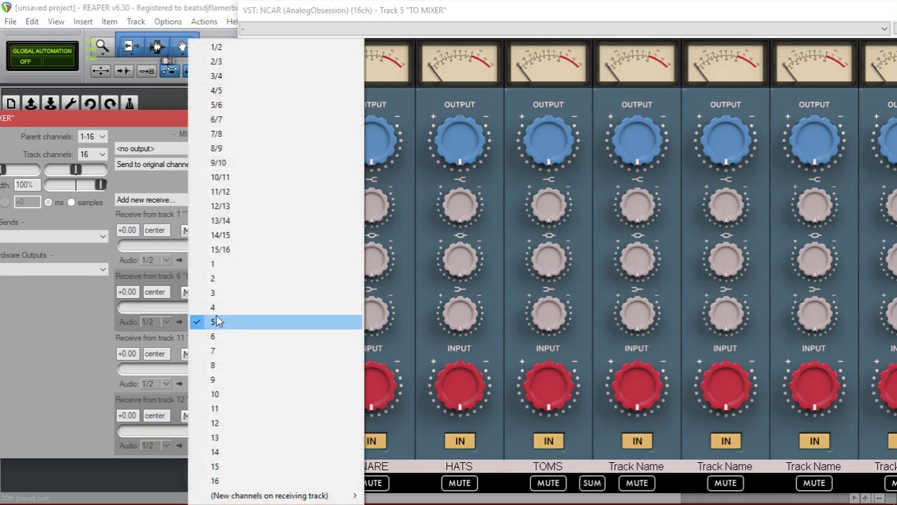
left_click(234, 113)
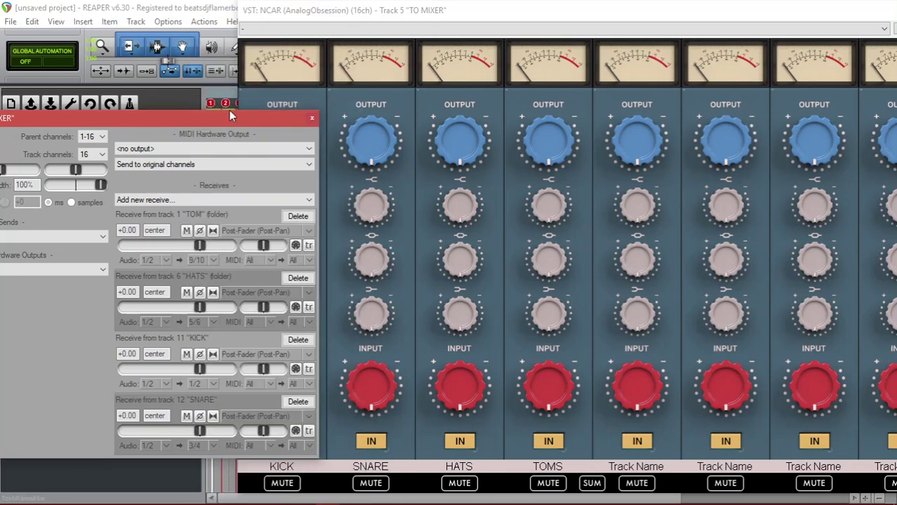
left_click(214, 259)
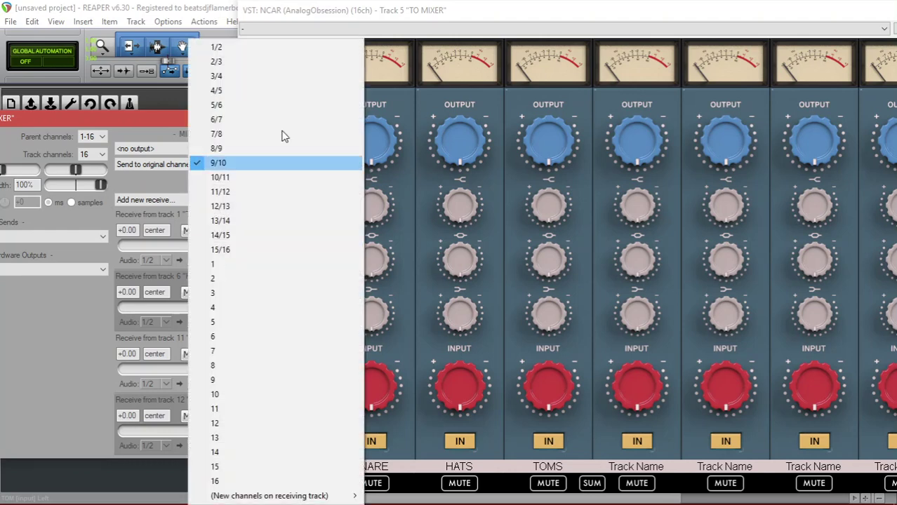
left_click(231, 134)
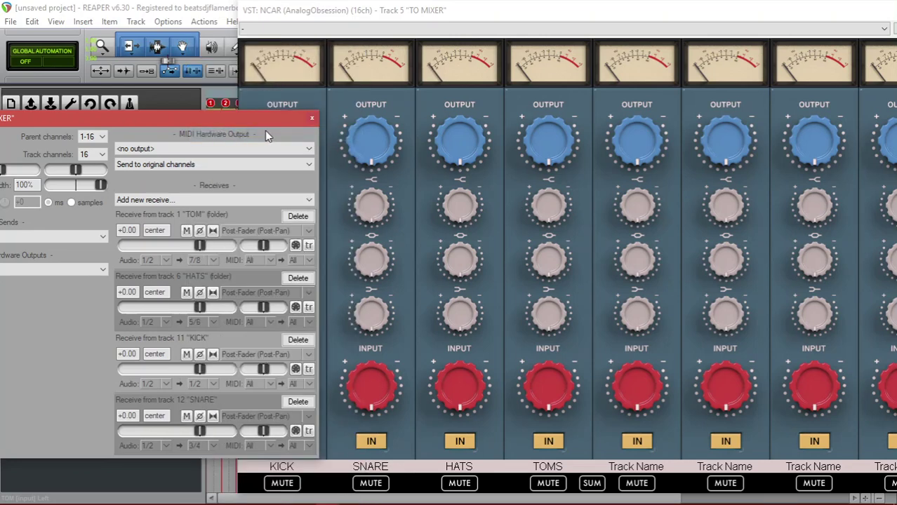
left_click(313, 122)
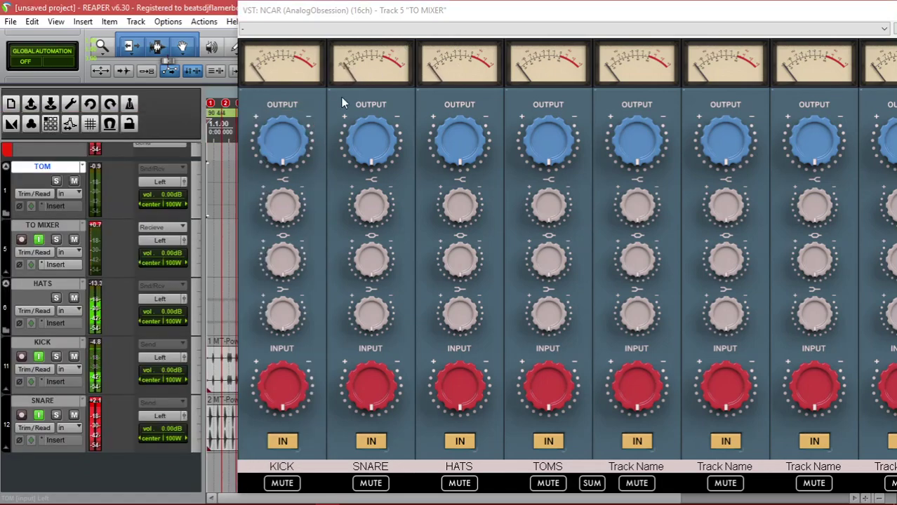
Reposition the NCAR window to show the master section, and isolate the KICK channel by muting SNARE and HATS
left_click_drag(444, 30, 317, 23)
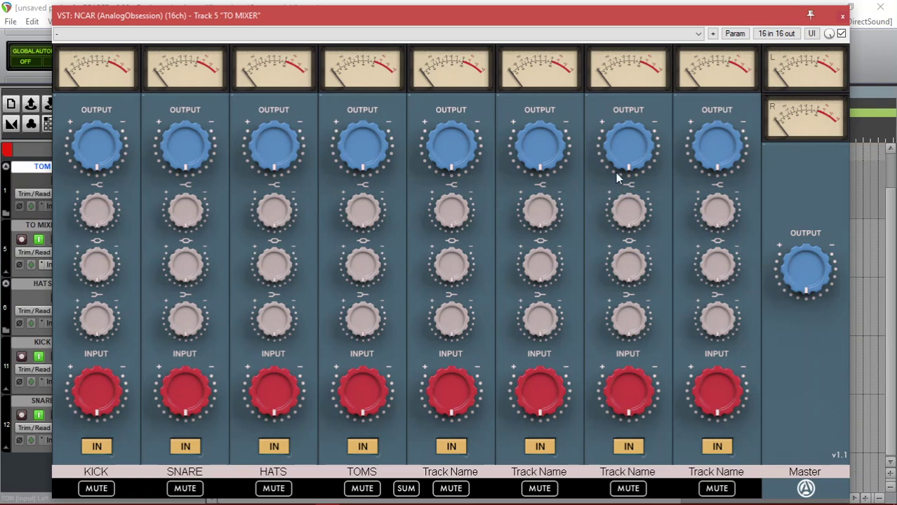
left_click(96, 490)
left_click(273, 490)
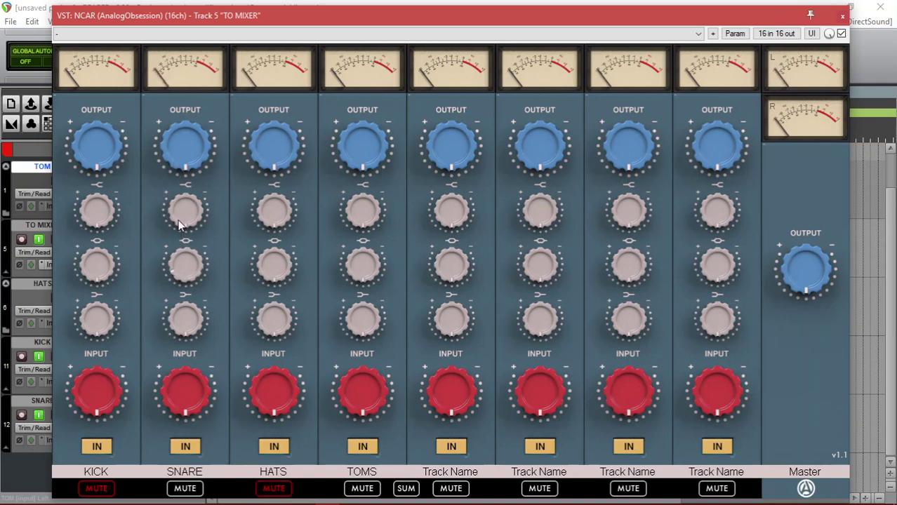
left_click(181, 488)
left_click(97, 488)
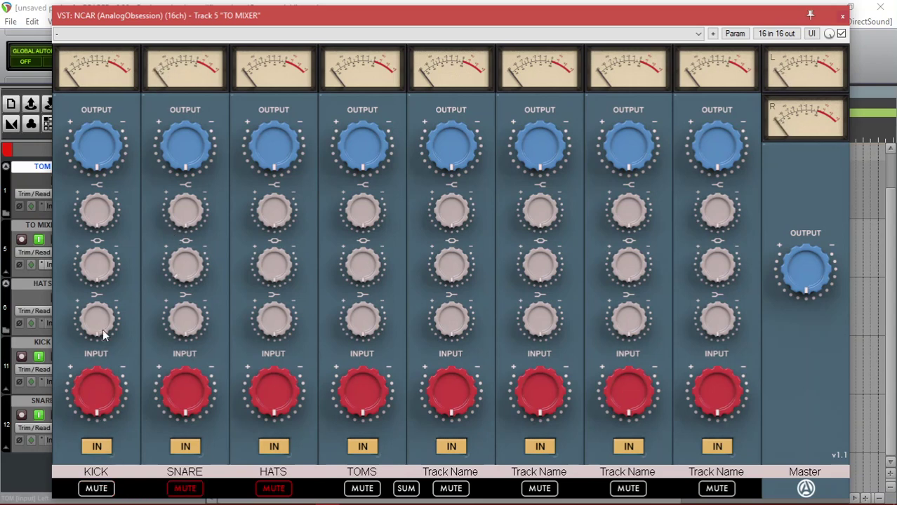
Shape the KICK channel with its EQ knobs and a slight Output boost, unmuting SNARE and HATS along the way
left_click_drag(93, 327, 68, 280)
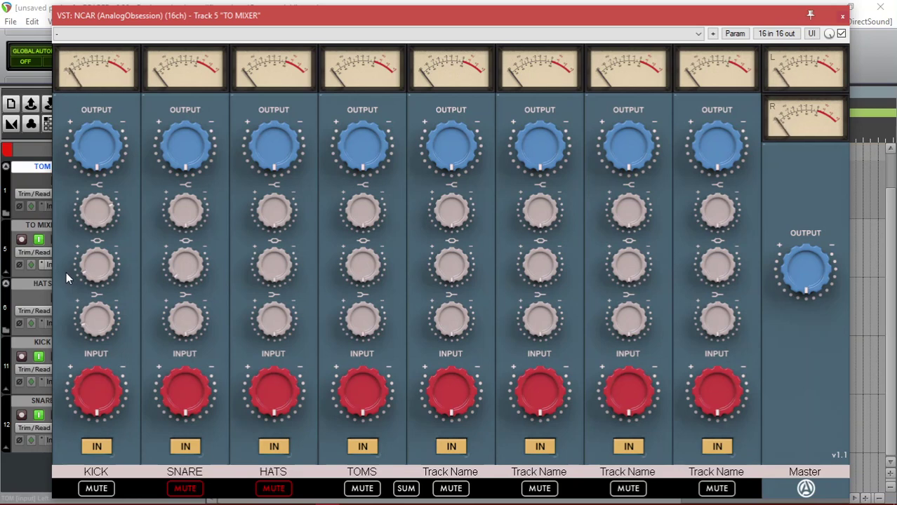
left_click(185, 488)
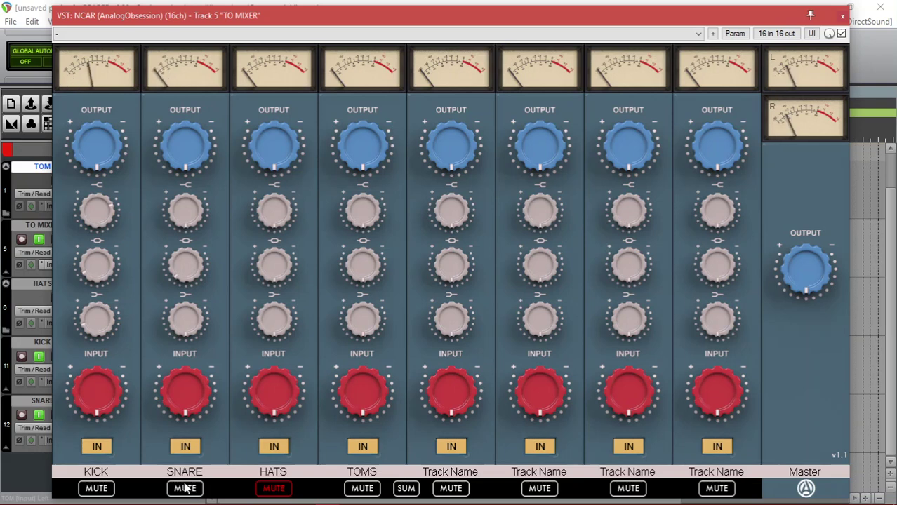
left_click_drag(95, 396, 80, 372)
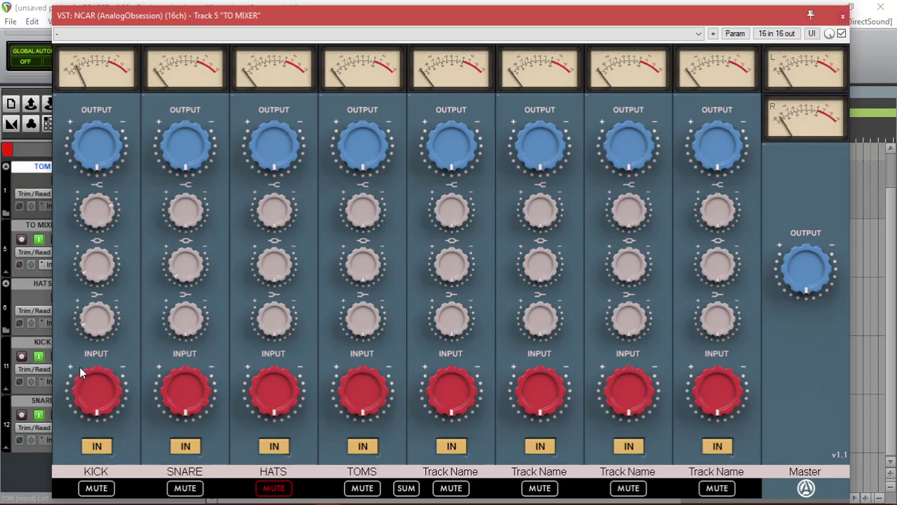
left_click_drag(83, 163, 79, 141)
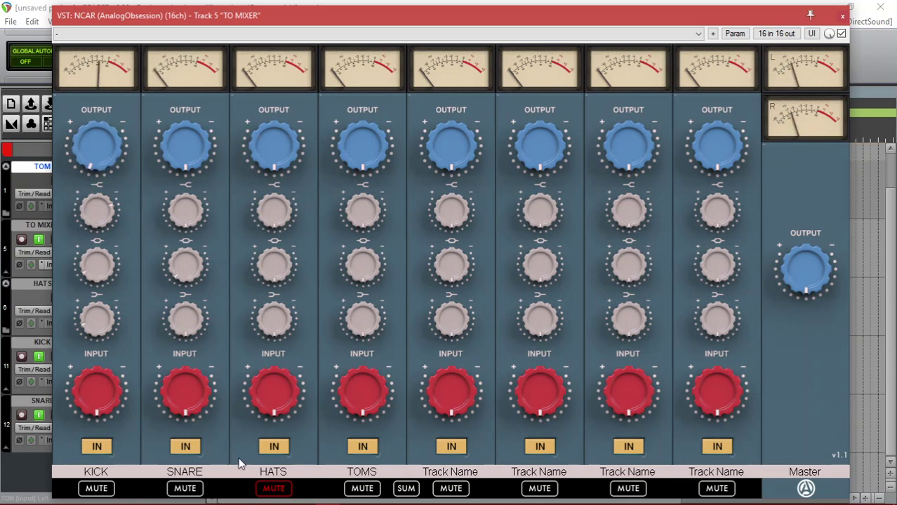
left_click(275, 492)
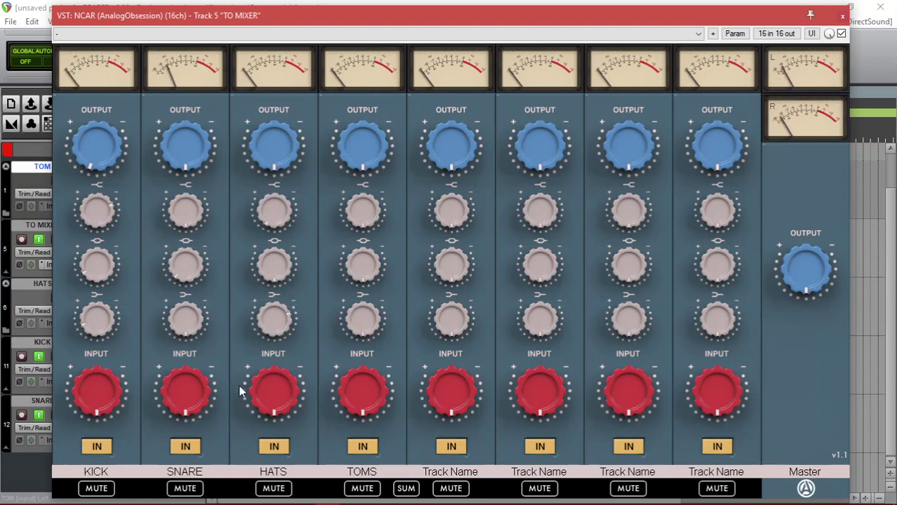
Toggle the IN switches of KICK and SNARE off and on to compare processed and bypassed sound
left_click(99, 447)
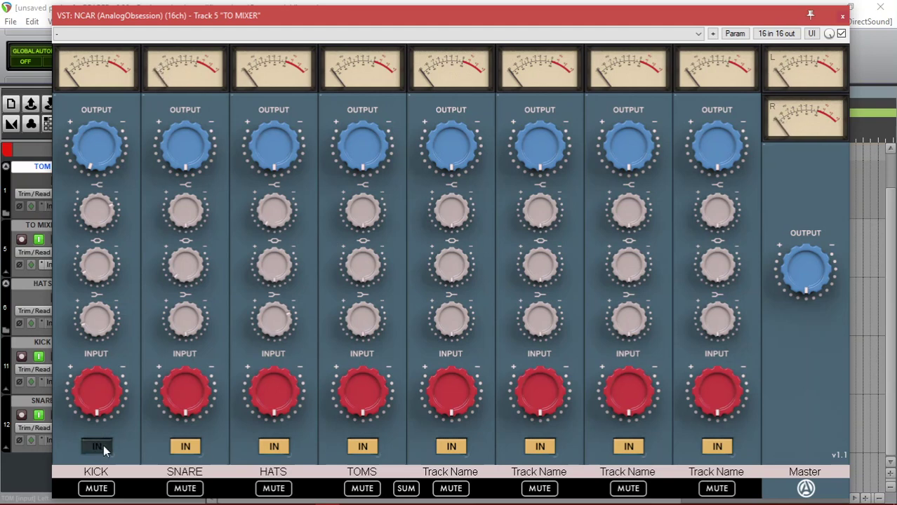
left_click(101, 449)
left_click(177, 451)
left_click(181, 453)
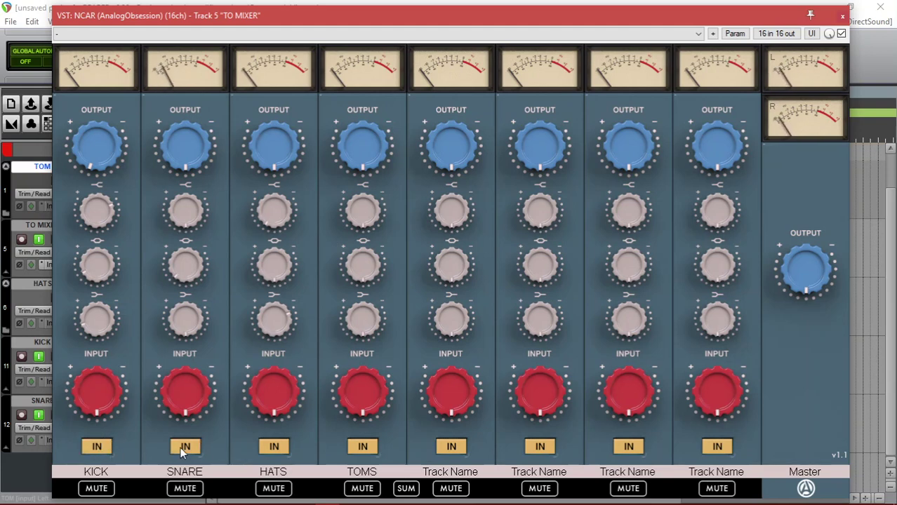
left_click(181, 452)
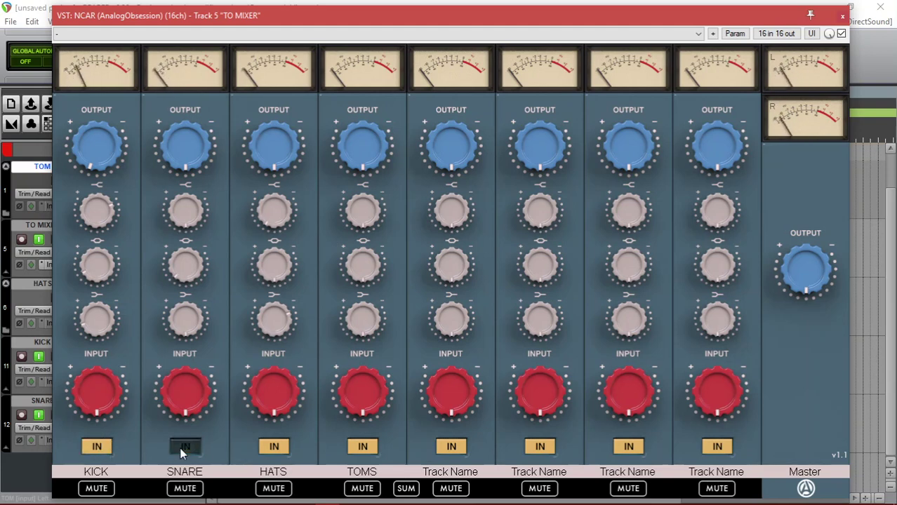
left_click(181, 453)
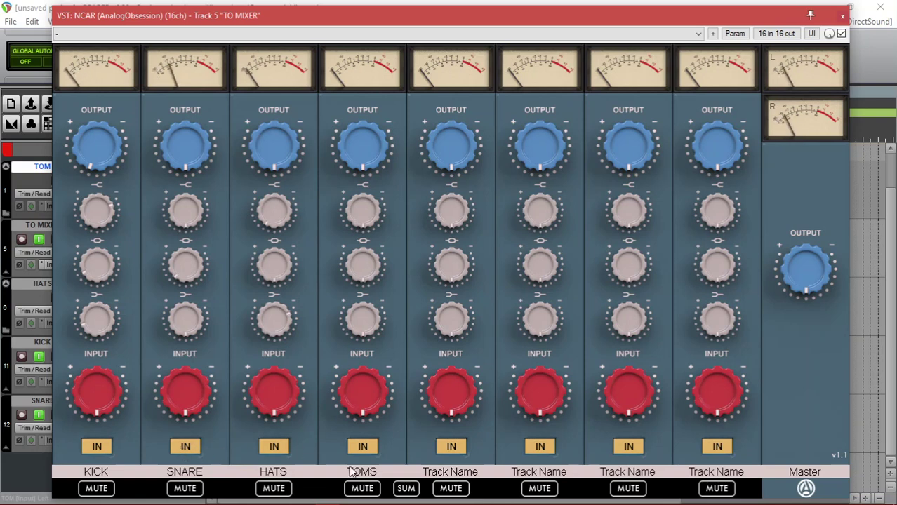
Reset KICK's Output knob to its default and adjust the upper EQ knob of the TOMS channel
mouse_move(403, 502)
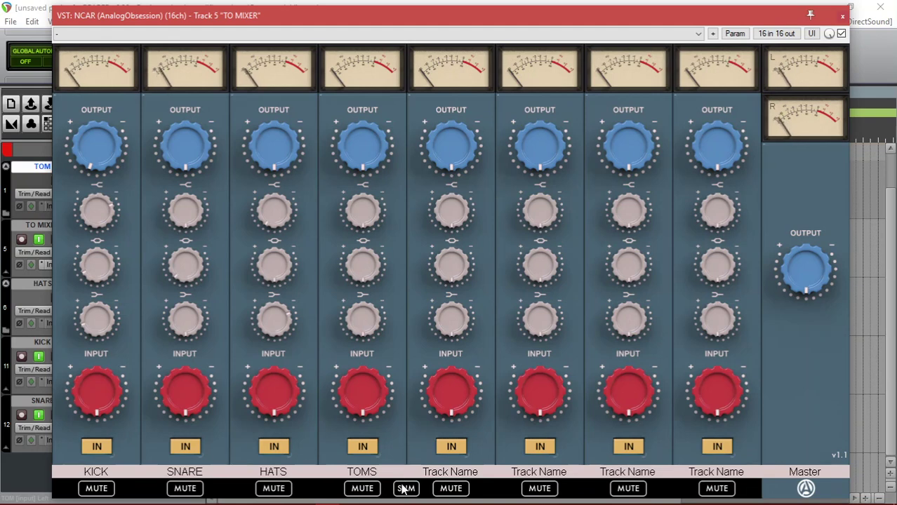
double_click(74, 168)
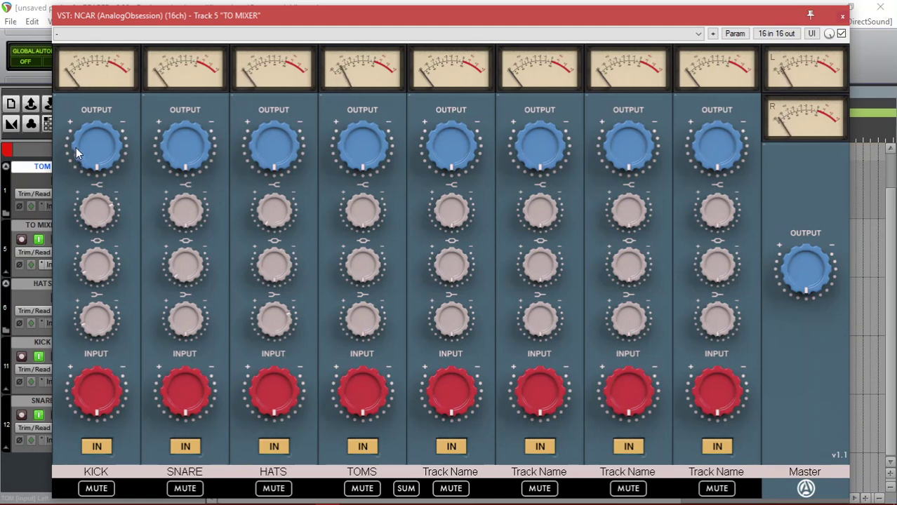
left_click_drag(356, 213, 357, 209)
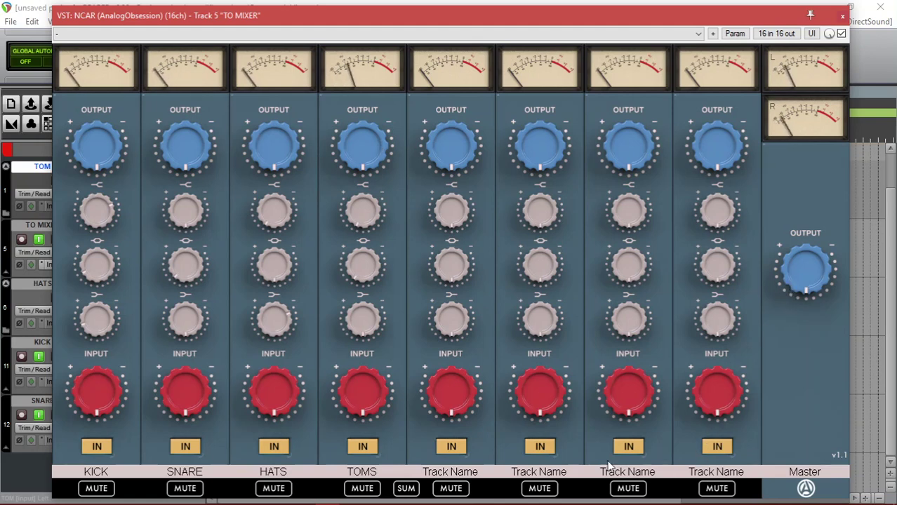
Try the IND output mode in NCAR and return it to SUM
left_click(408, 490)
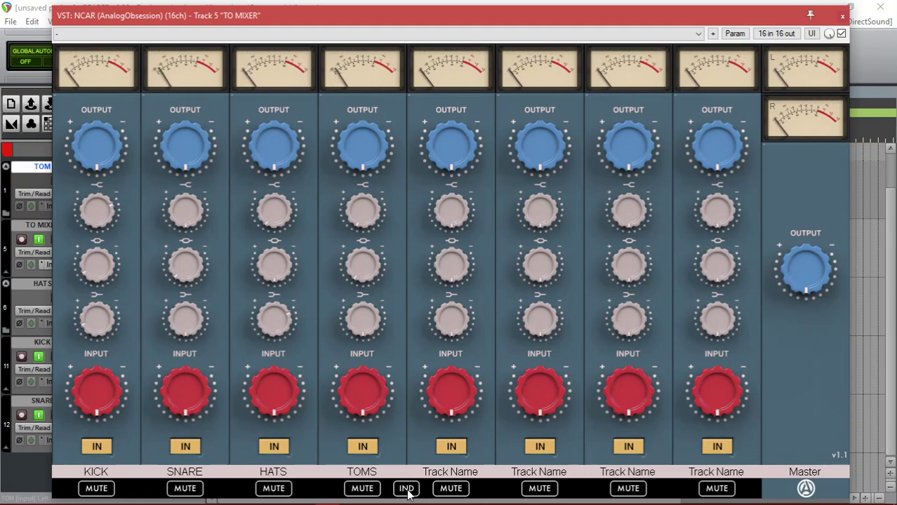
left_click(407, 490)
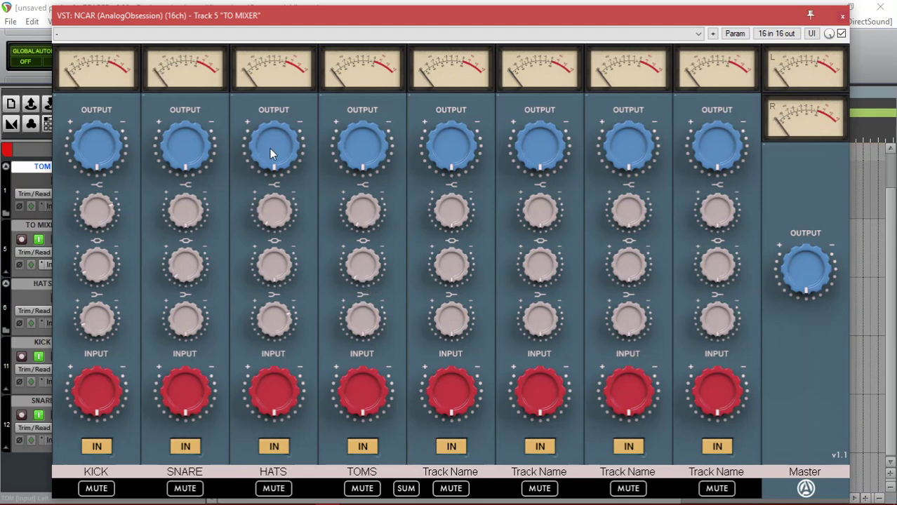
Raise the HATS channel's Input and turn its Output down to compensate
mouse_move(270, 148)
left_mouse_down()
mouse_move(261, 126)
mouse_move(257, 138)
left_mouse_up()
left_click_drag(271, 391, 263, 374)
left_click_drag(257, 158, 241, 218)
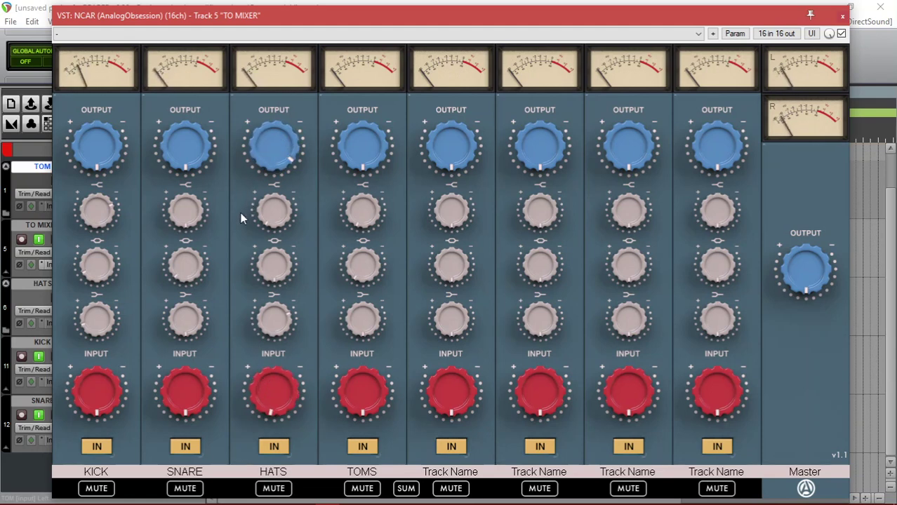
left_click_drag(268, 413, 261, 373)
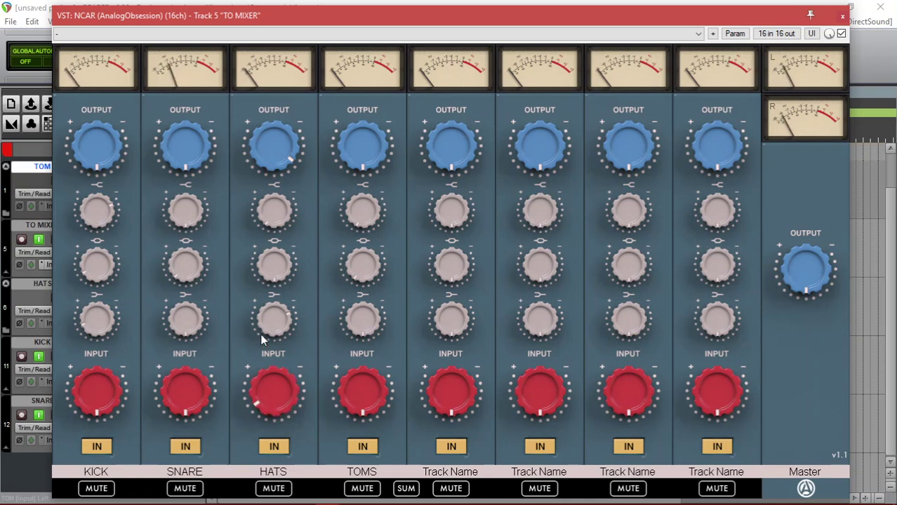
left_click_drag(265, 141, 262, 136)
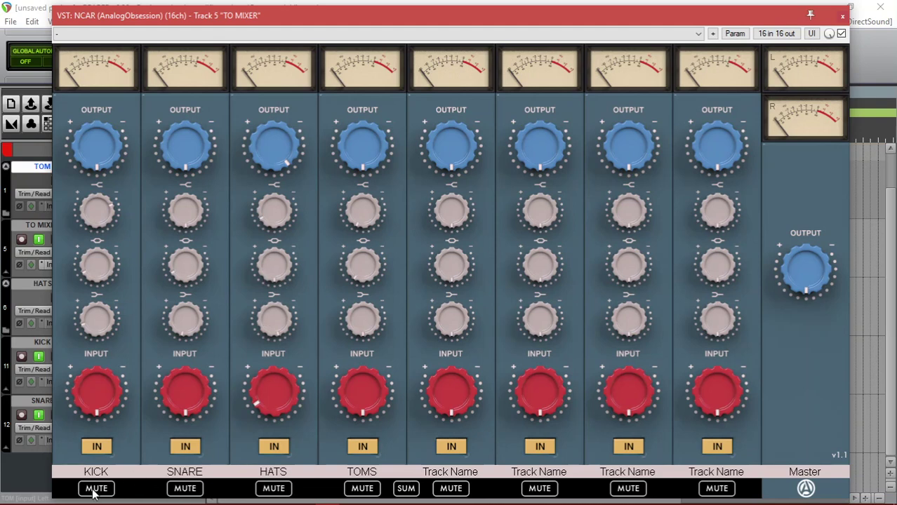
Mute SNARE, HATS and TOMS and toggle KICK's IN switch repeatedly to compare it with and without processing
left_click(185, 489)
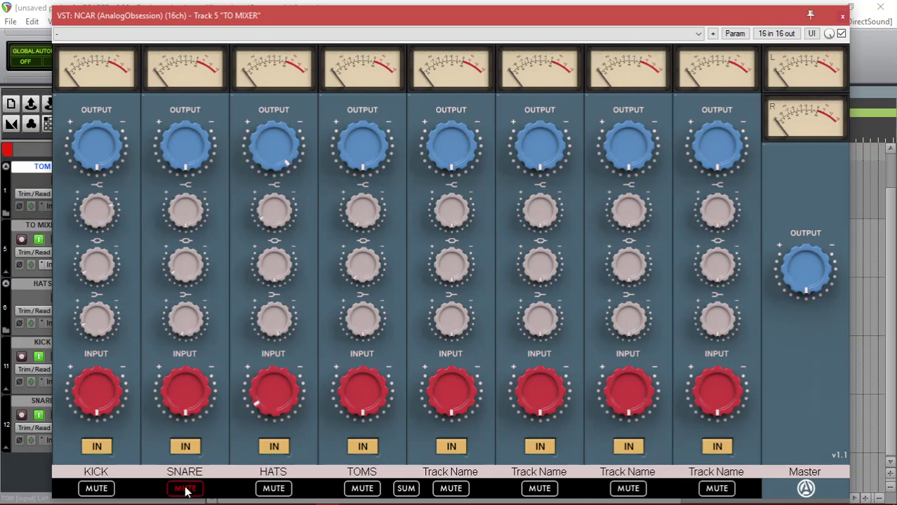
left_click(273, 489)
left_click(357, 492)
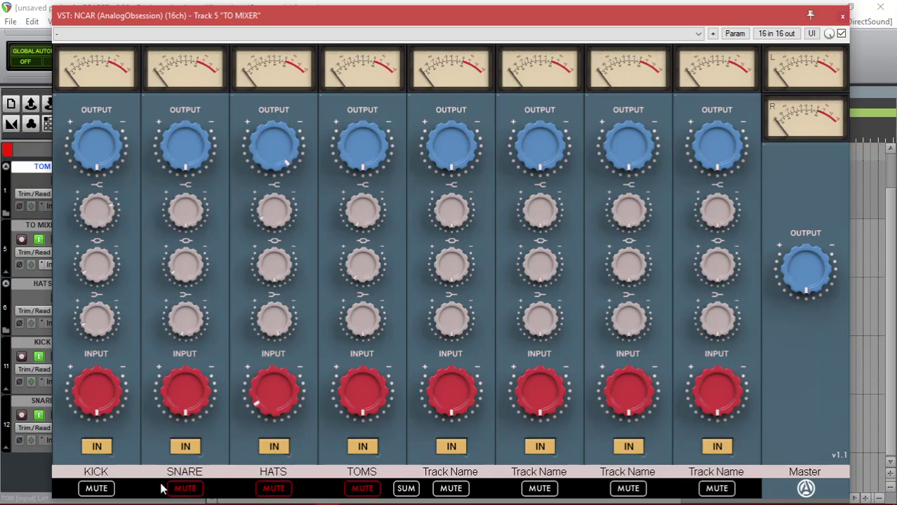
left_click(97, 447)
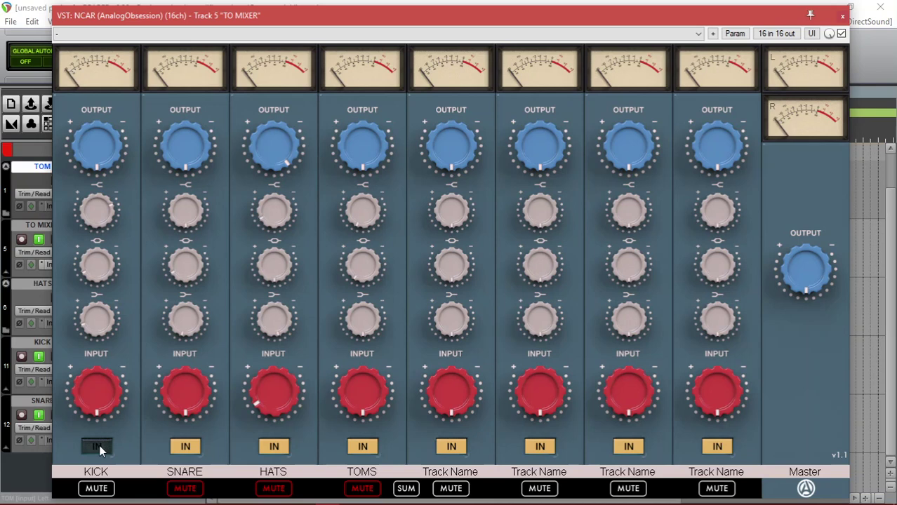
left_click(98, 448)
left_click(99, 450)
left_click(100, 450)
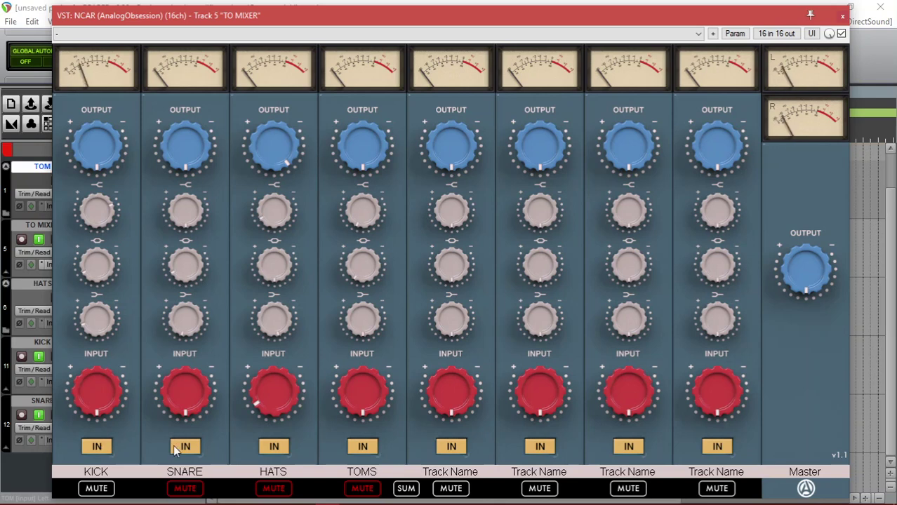
Unmute the SNARE, HATS and TOMS channels in NCAR
left_click(181, 490)
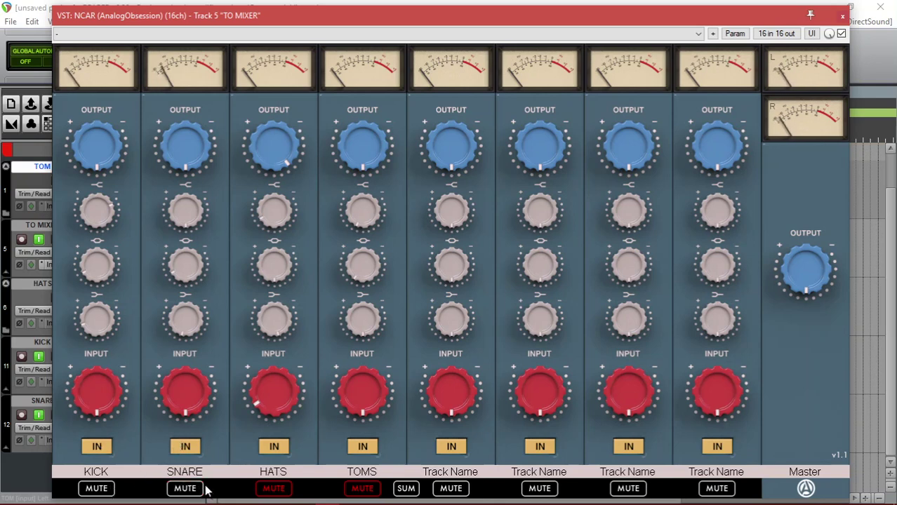
left_click(275, 489)
left_click(362, 488)
Toggle SNARE's IN switch repeatedly to compare the full drum mix with and without the snare processing
left_click(186, 449)
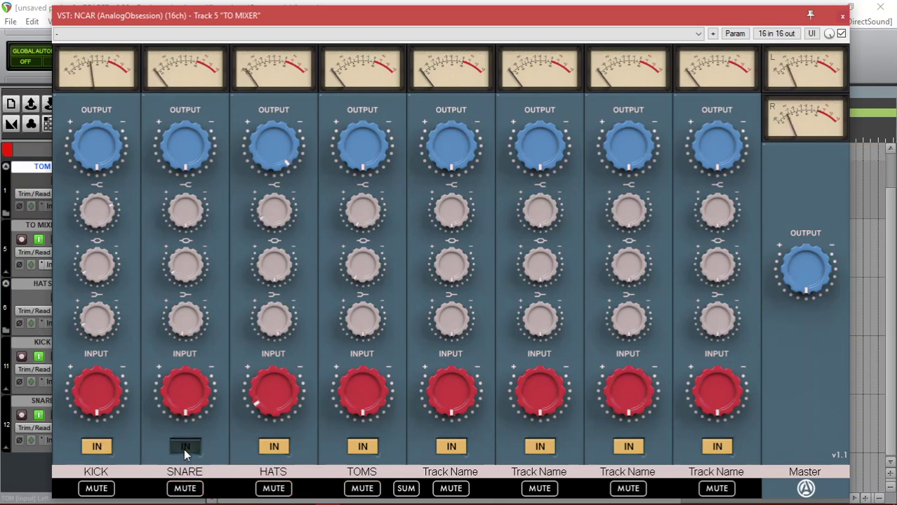
left_click(185, 450)
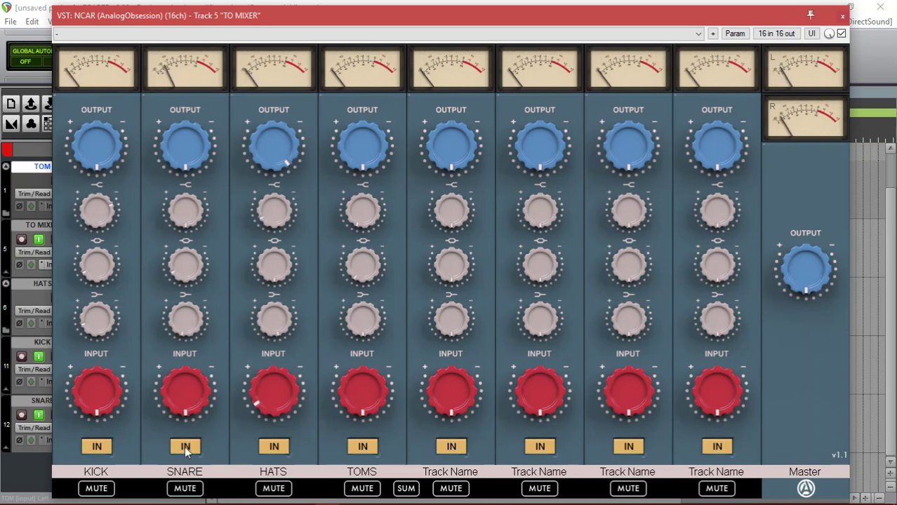
left_click(186, 449)
left_click(185, 449)
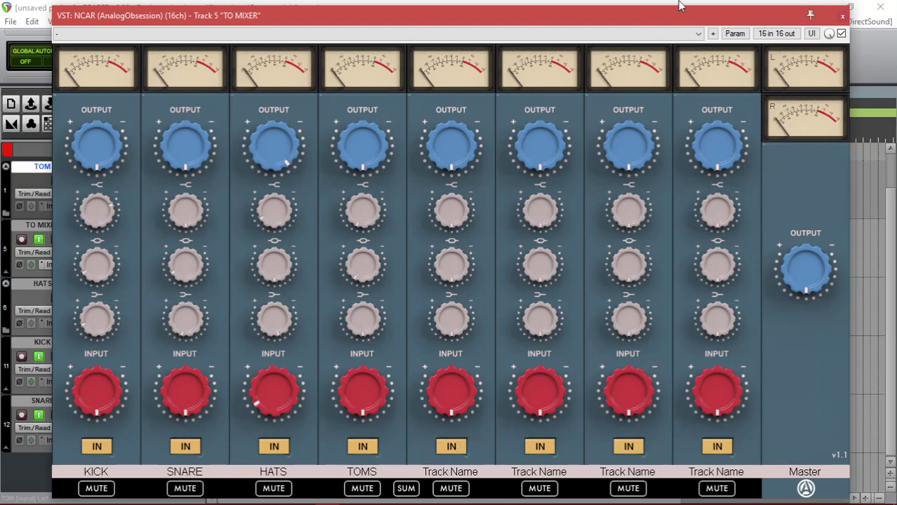
Examine NCAR's 16-in, 16-out pin connector routing and close the plug-in window
left_click(776, 33)
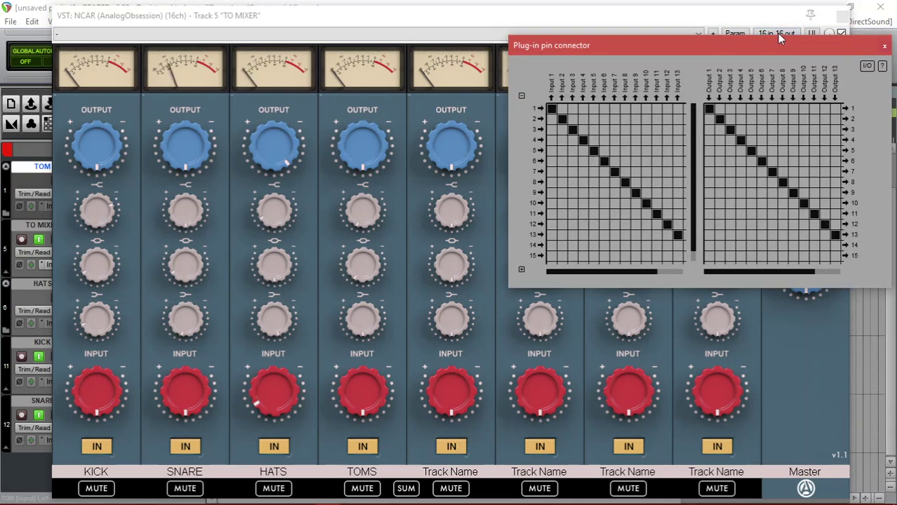
left_click(885, 45)
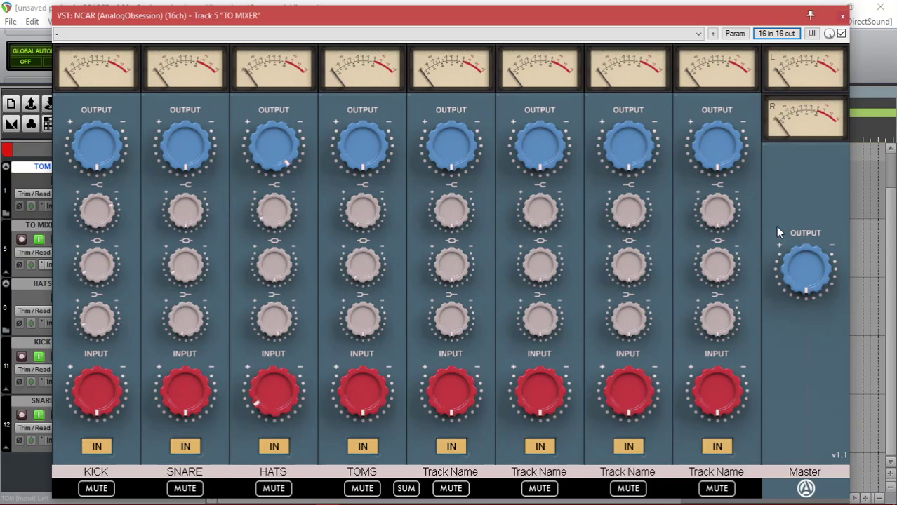
left_click(842, 17)
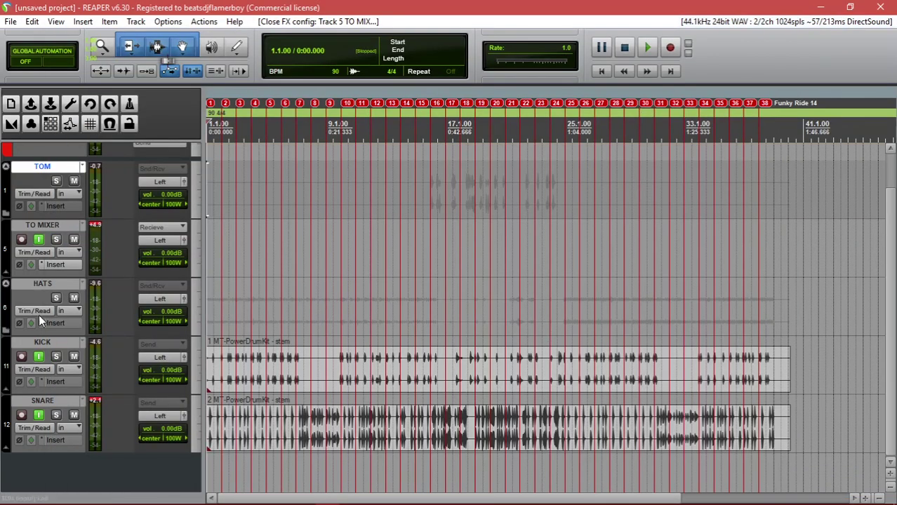
left_click_drag(203, 257, 727, 267)
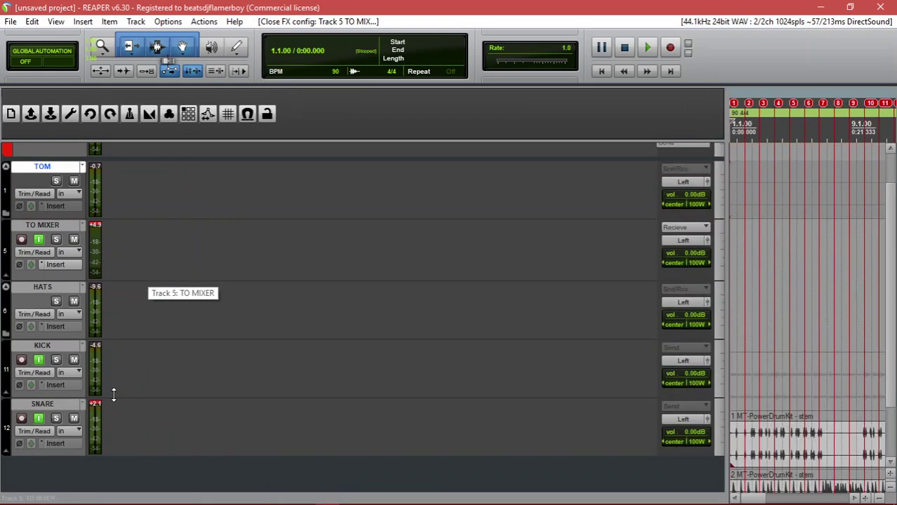
double_click(138, 271)
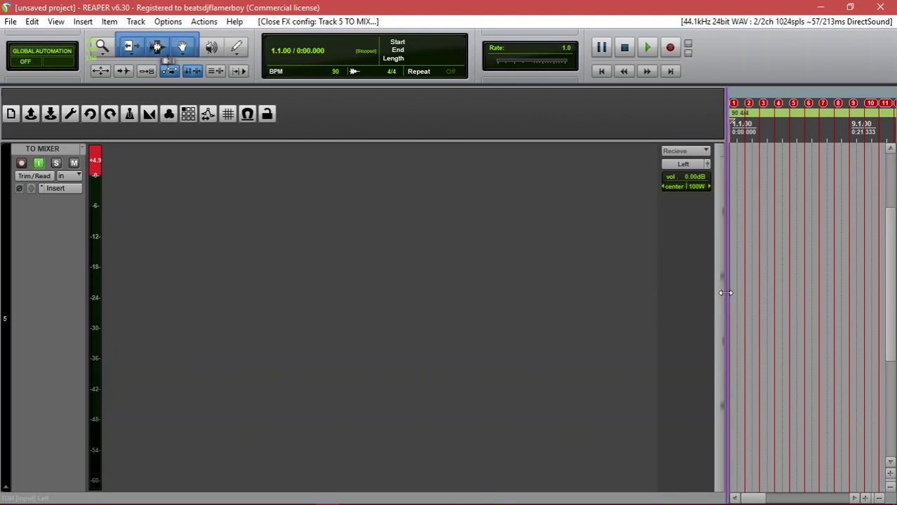
left_click_drag(723, 293, 234, 262)
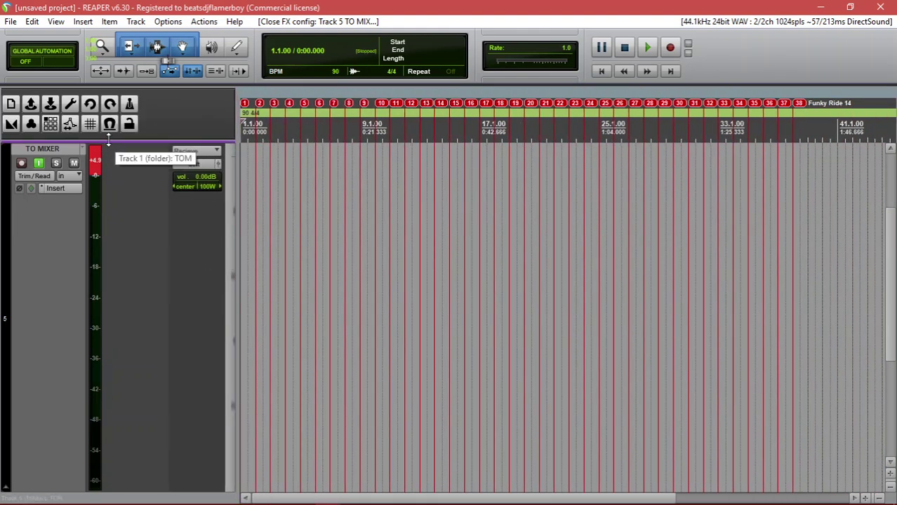
left_click_drag(106, 144, 110, 264)
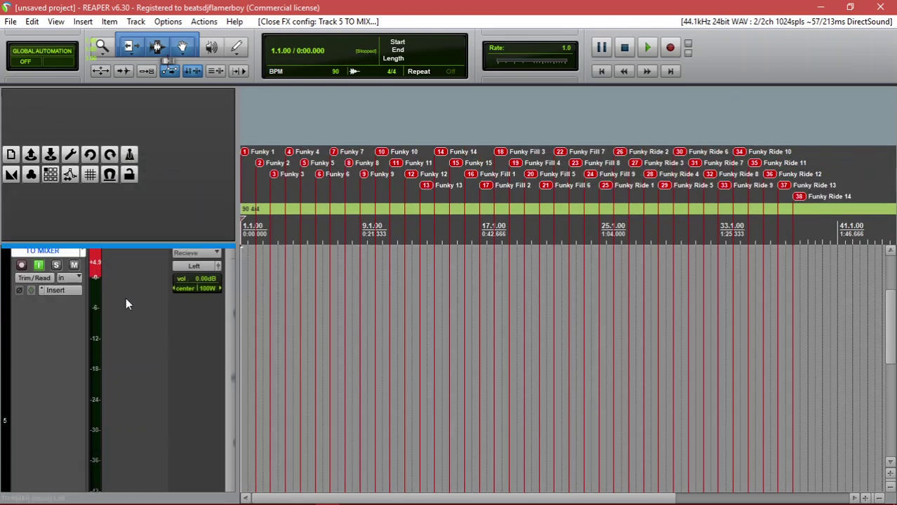
left_click(125, 292)
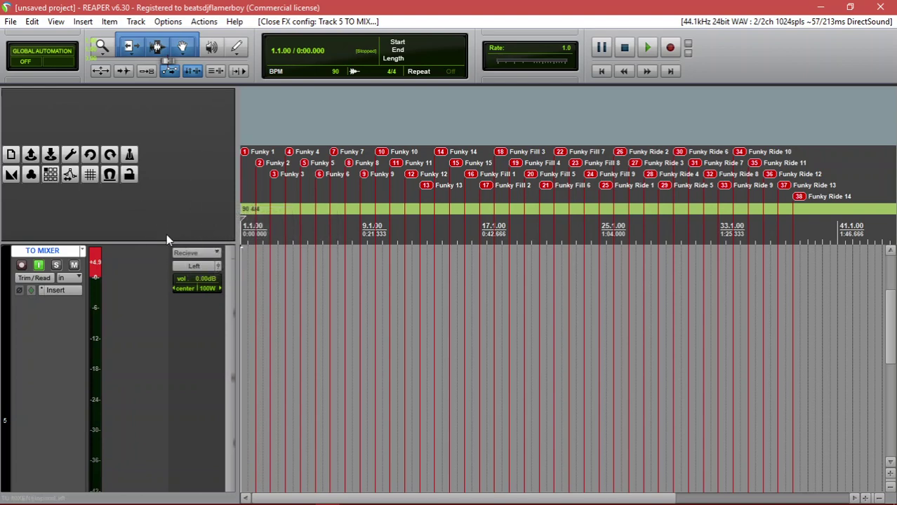
left_click_drag(163, 240, 145, 70)
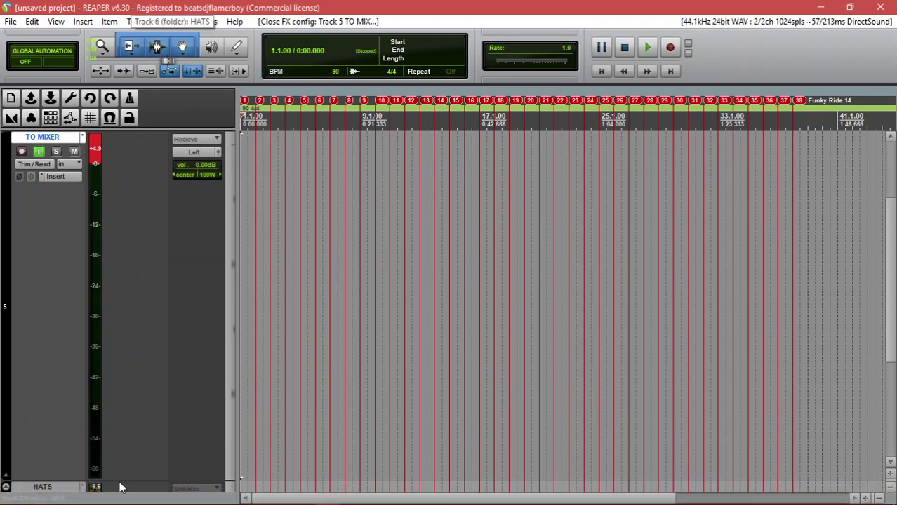
Reduce the TO MIXER track's height and move it above TOM as the first track below MASTER
left_click_drag(115, 482, 127, 239)
scroll(891, 281, "up", 1)
scroll(893, 237, "up", 1)
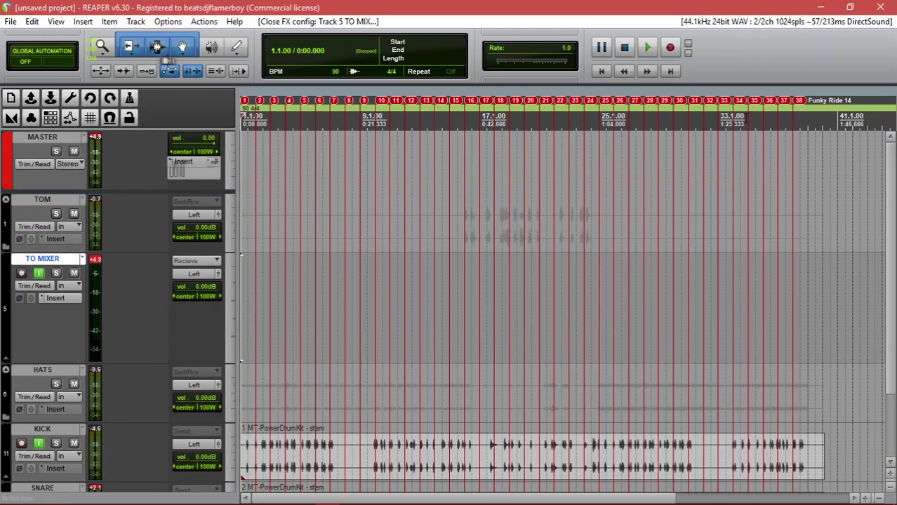
left_click_drag(136, 354, 133, 200)
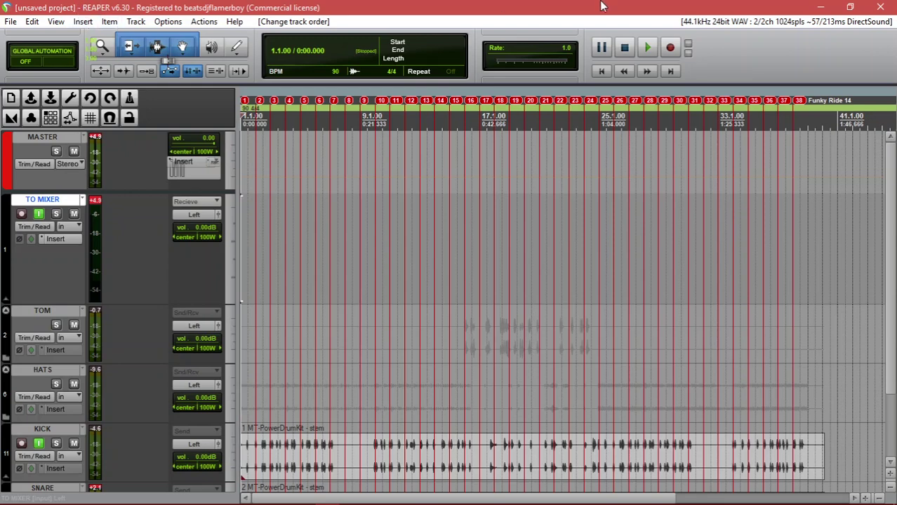
Solo the KICK track and play it briefly from the project start
mouse_move(13, 498)
scroll(894, 193, "down", 3)
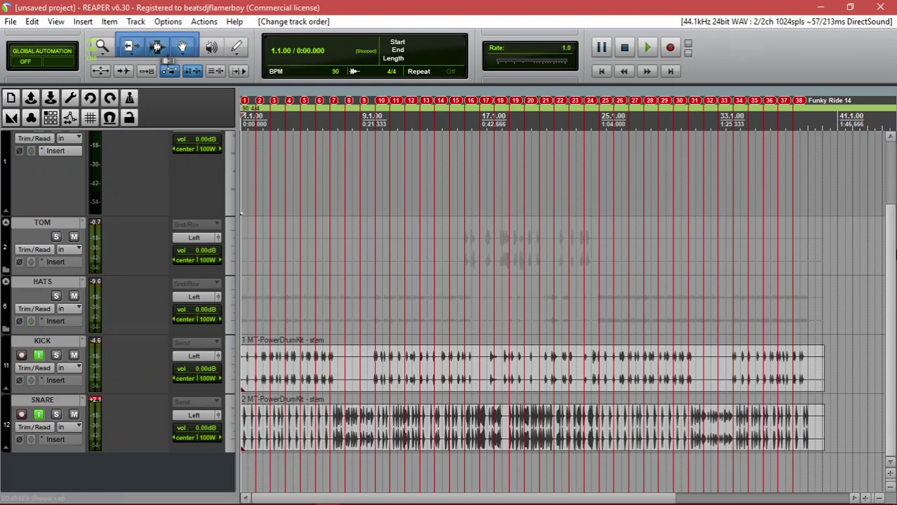
scroll(894, 193, "up", 3)
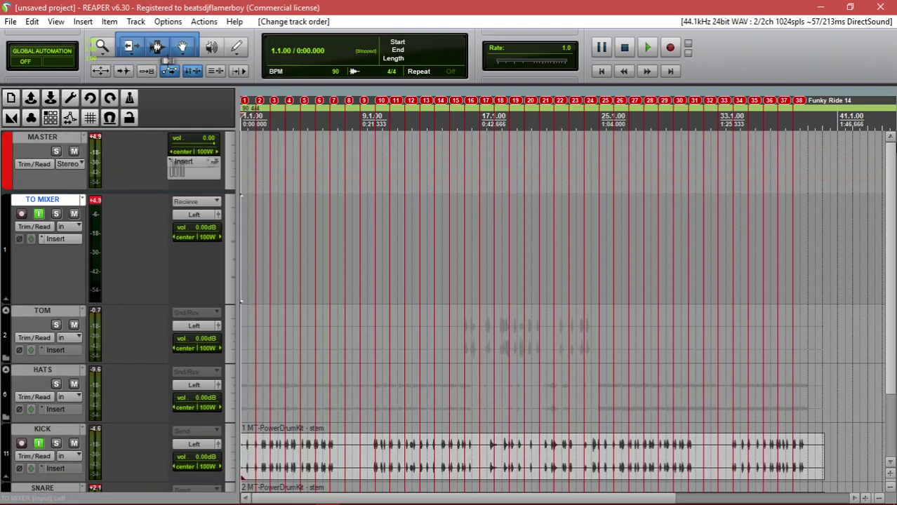
scroll(173, 410, "down", 1)
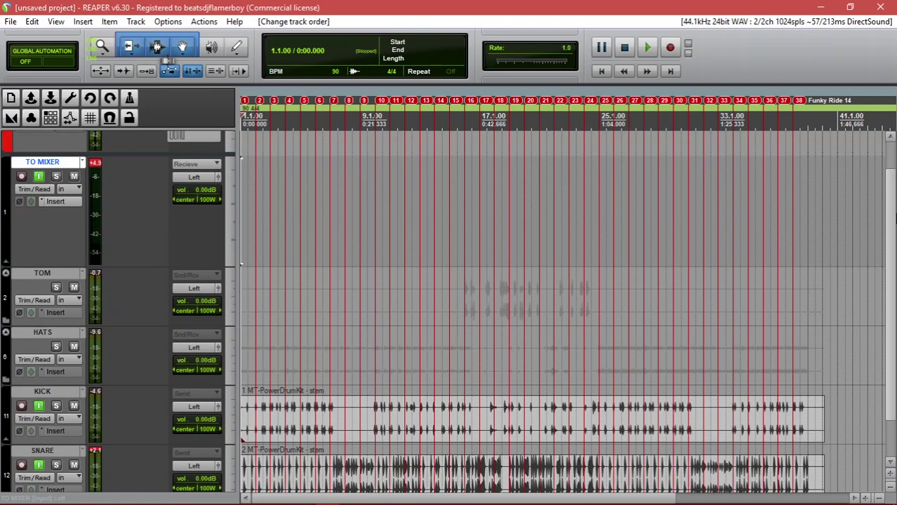
left_click(56, 405)
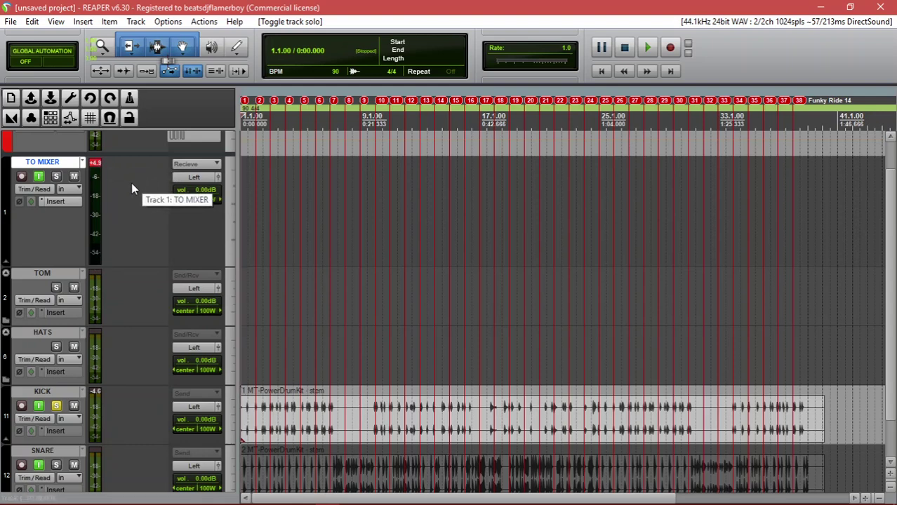
key("space")
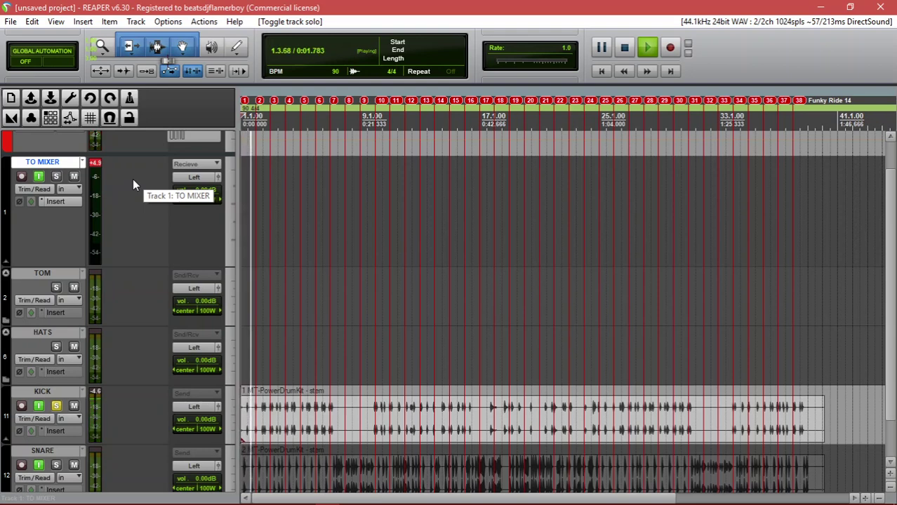
key("space")
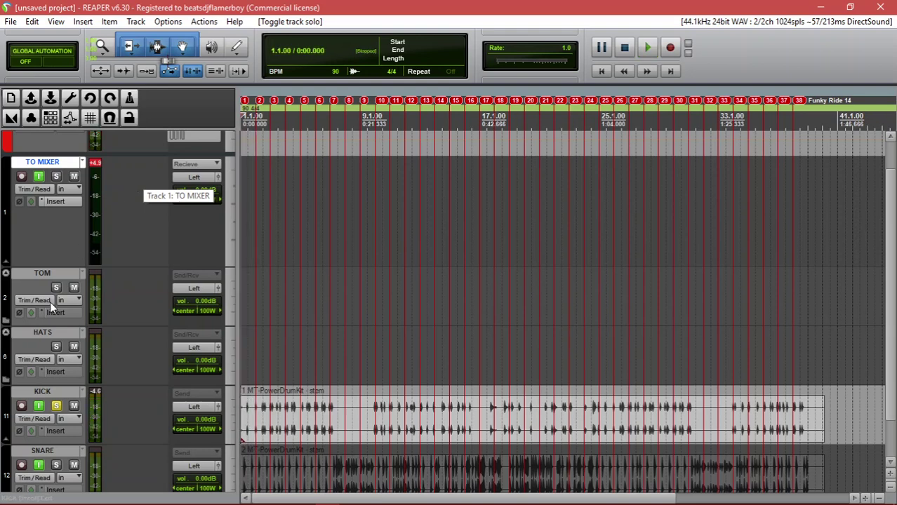
Add AnalogObsession's VST TREQ equalizer to the KICK track and move its window clear of the track controls
left_click(56, 431)
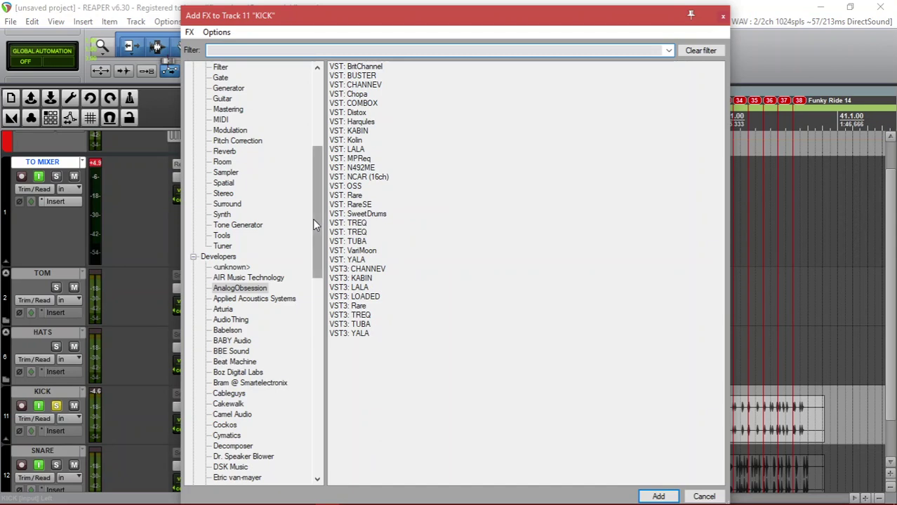
left_click(352, 223)
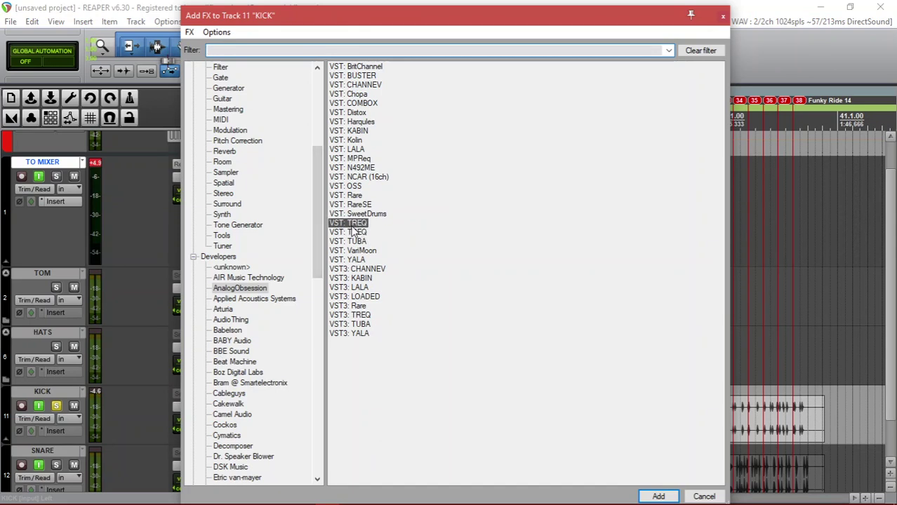
double_click(352, 226)
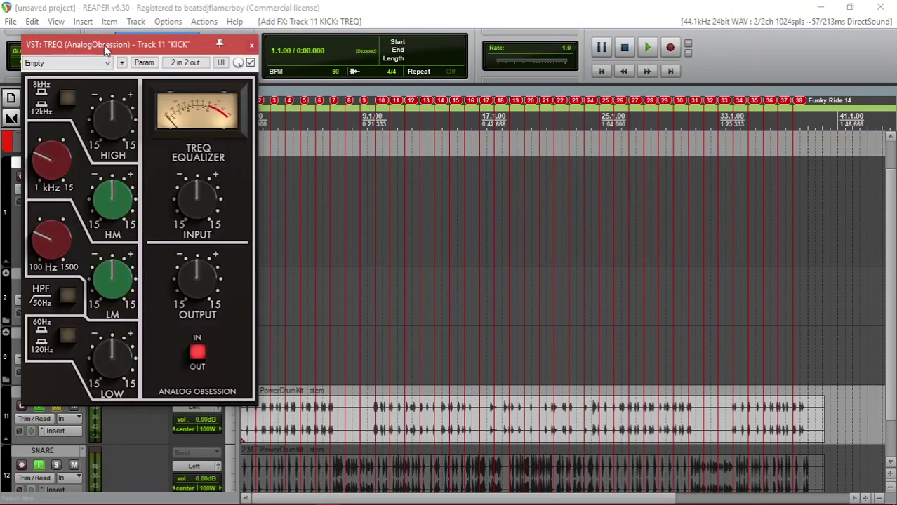
left_click_drag(103, 45, 291, 71)
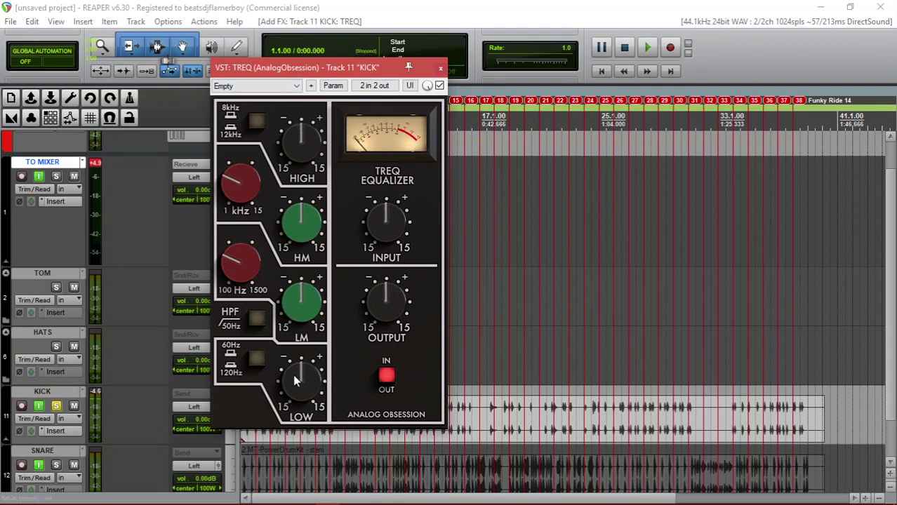
In KICK's TREQ, boost LOW with its frequency switch engaged, cut HIGH and LM, raise LM's frequency and set HM's frequency to 1.00 kHz
left_click_drag(297, 379, 253, 359)
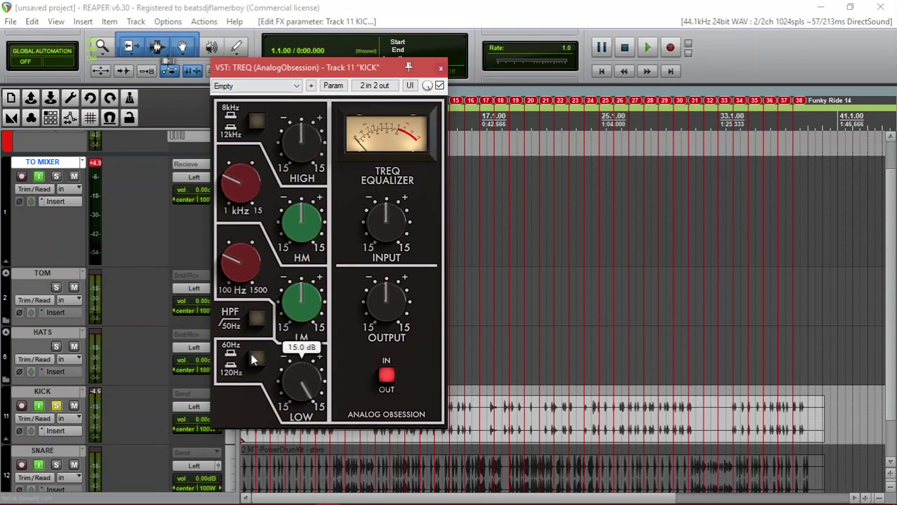
left_click(253, 359)
left_click_drag(302, 141, 178, 469)
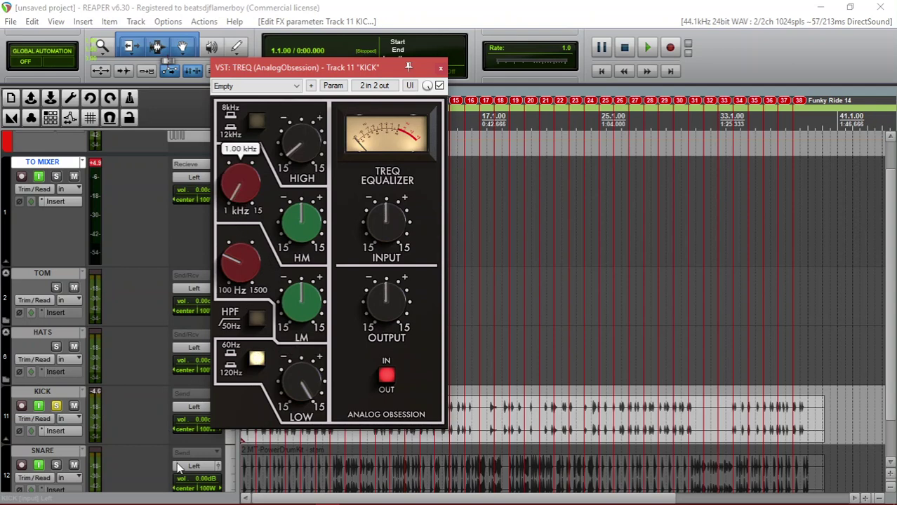
left_click_drag(302, 383, 258, 453)
left_click_drag(293, 307, 274, 309)
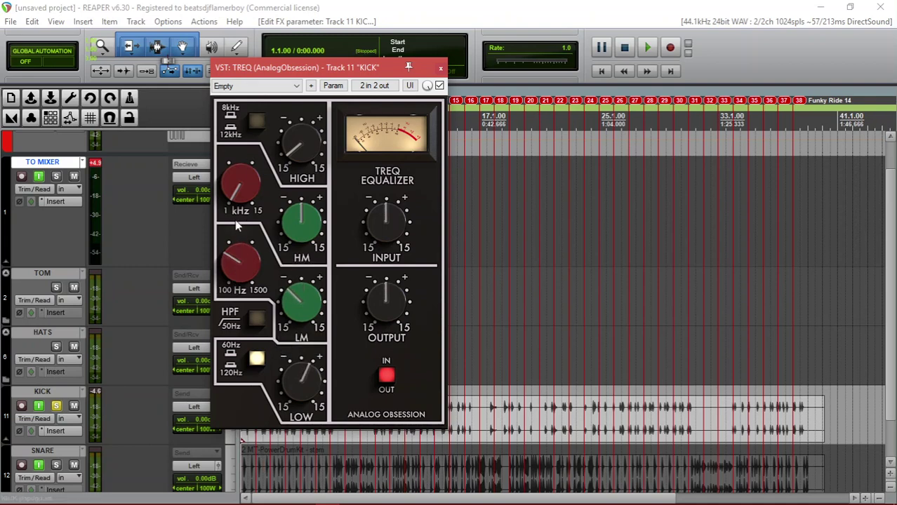
left_click_drag(240, 254, 240, 234)
Lower TREQ's Input, raise its Output to 4.7 dB and close the plug-in window
left_click_drag(373, 229, 377, 244)
left_click_drag(391, 302, 373, 293)
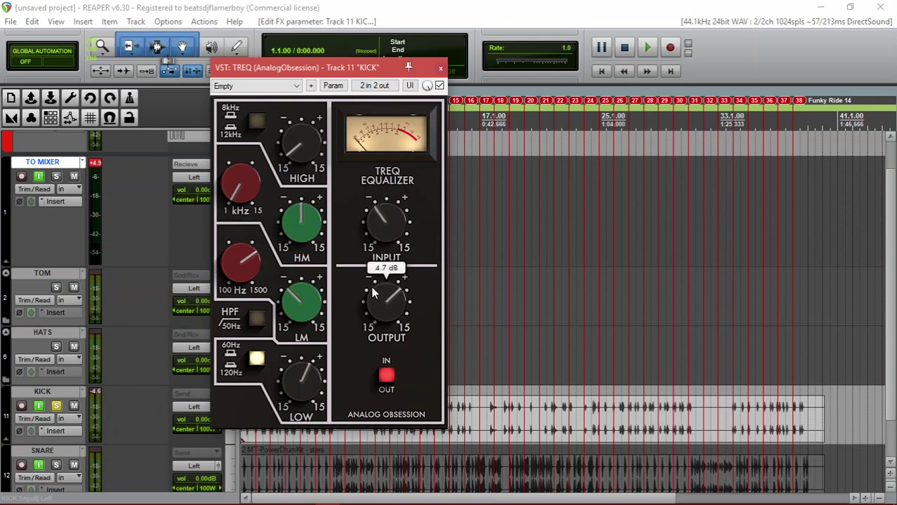
left_click(440, 67)
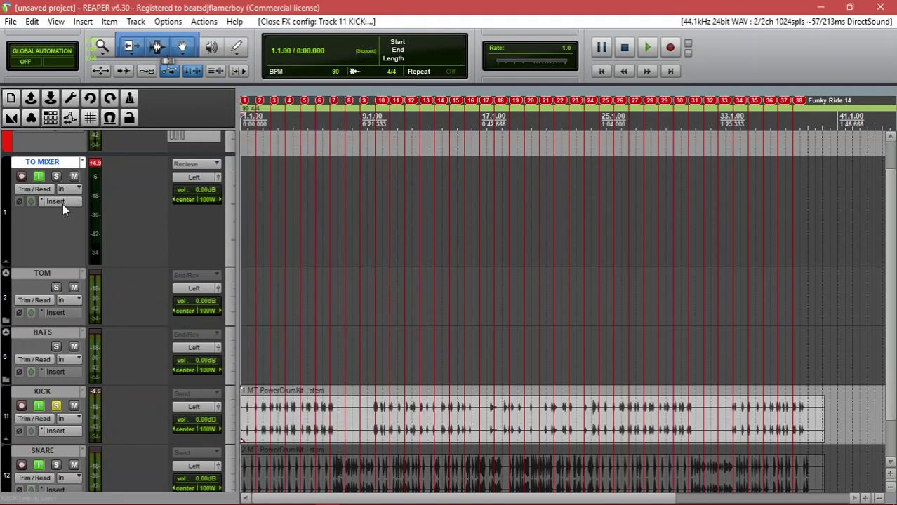
Play the soloed KICK and toggle the TO MIXER track's FX bypass to compare the sound with and without NCAR
left_click(60, 203, "ctrl")
key("space")
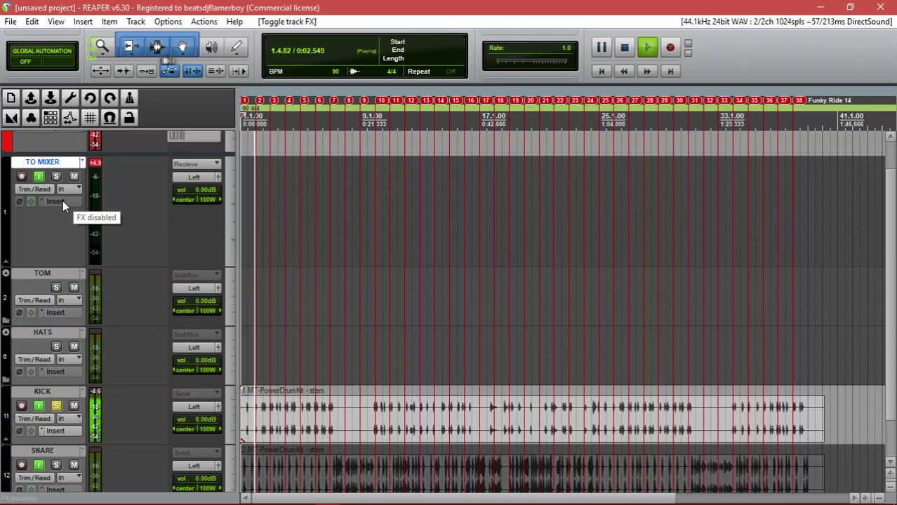
key("space")
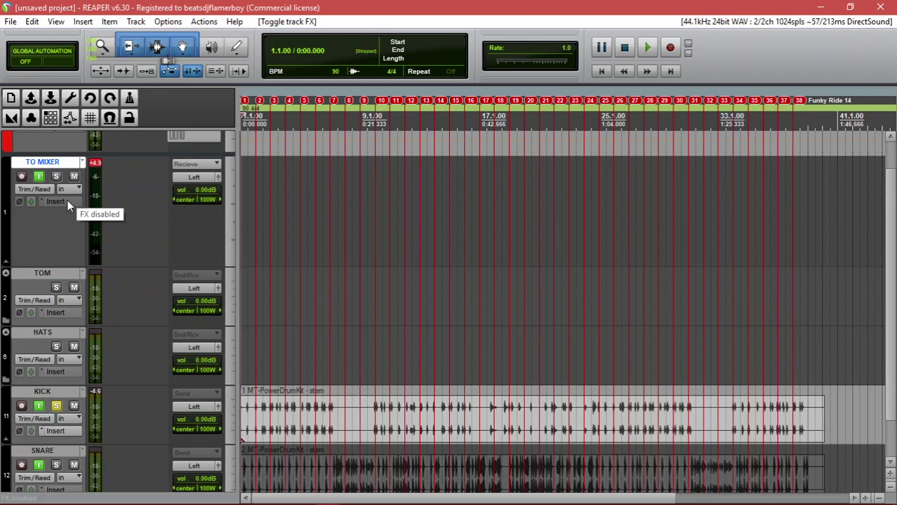
key("space")
left_click(68, 201)
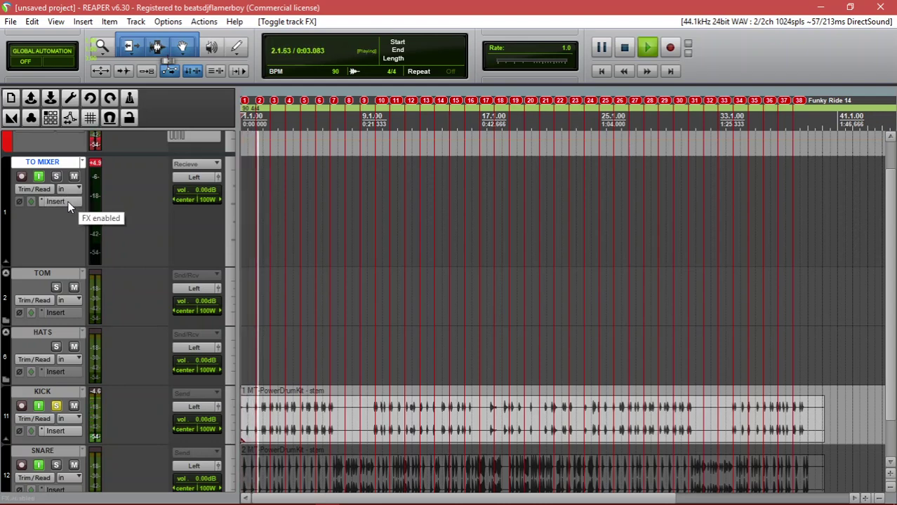
left_click(68, 202)
left_click(67, 202)
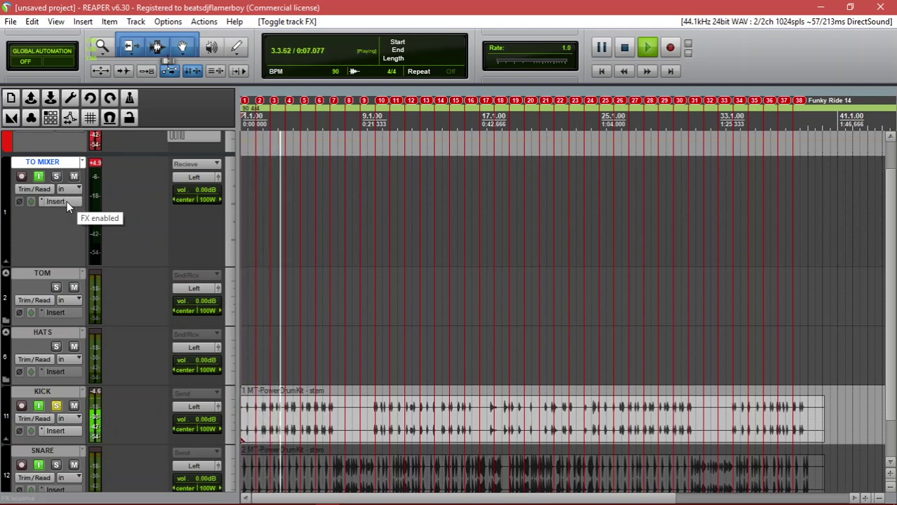
left_click(67, 202)
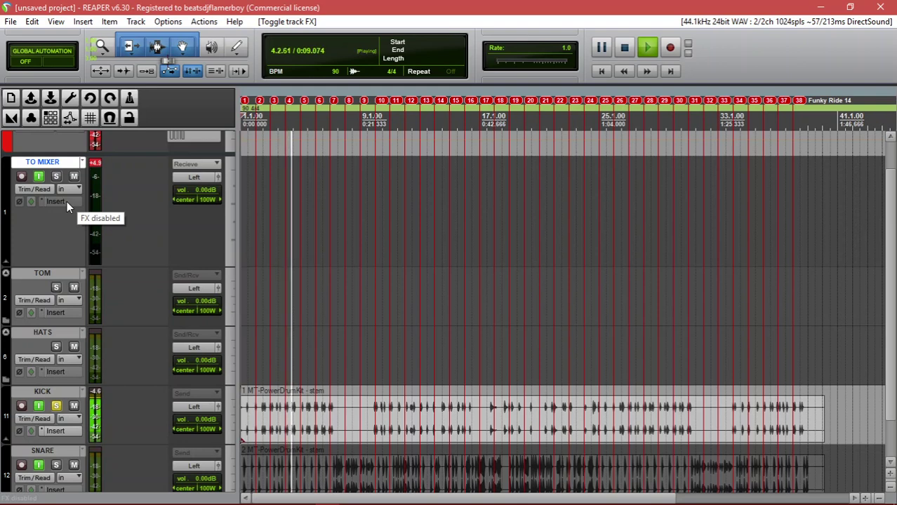
Bypass and re-enable the KICK track's FX during playback to compare the sound with and without TREQ
left_click(53, 433)
left_click(53, 433)
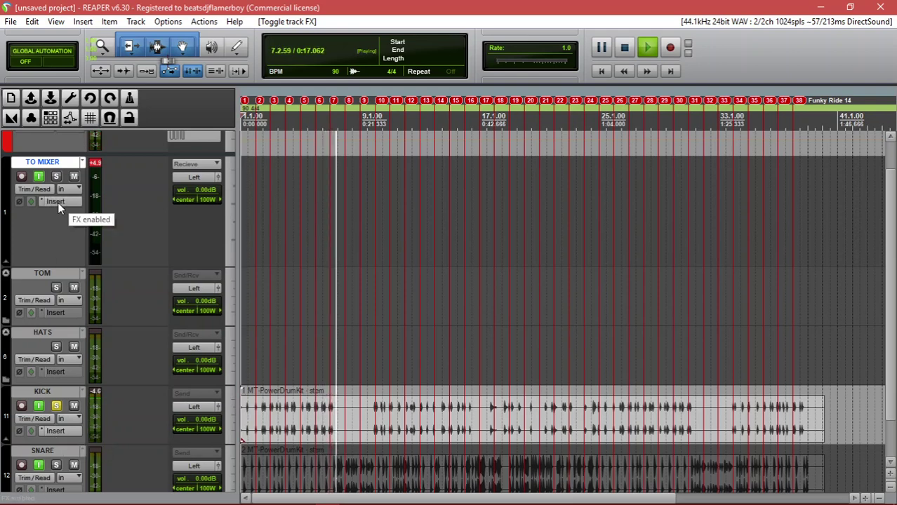
Unsolo the KICK track and play the full drum mix from the project start, stopping after a few seconds
left_click(56, 407)
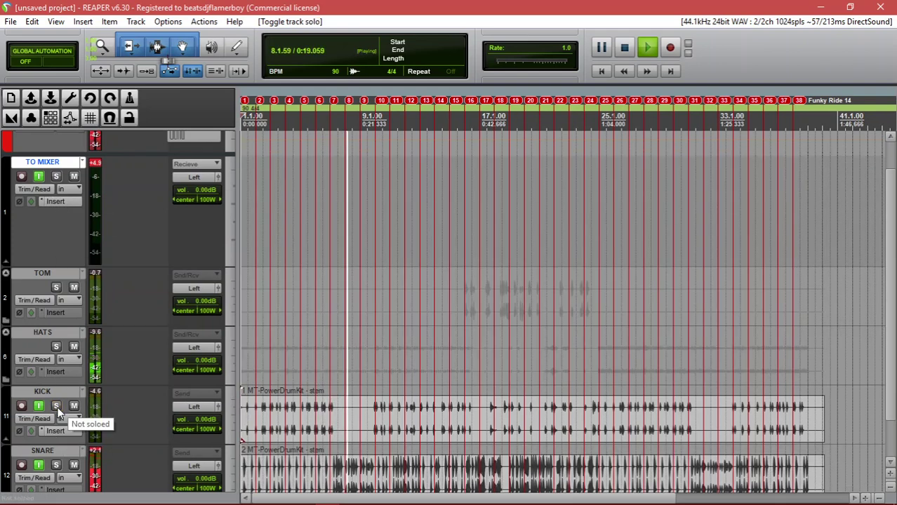
key("space")
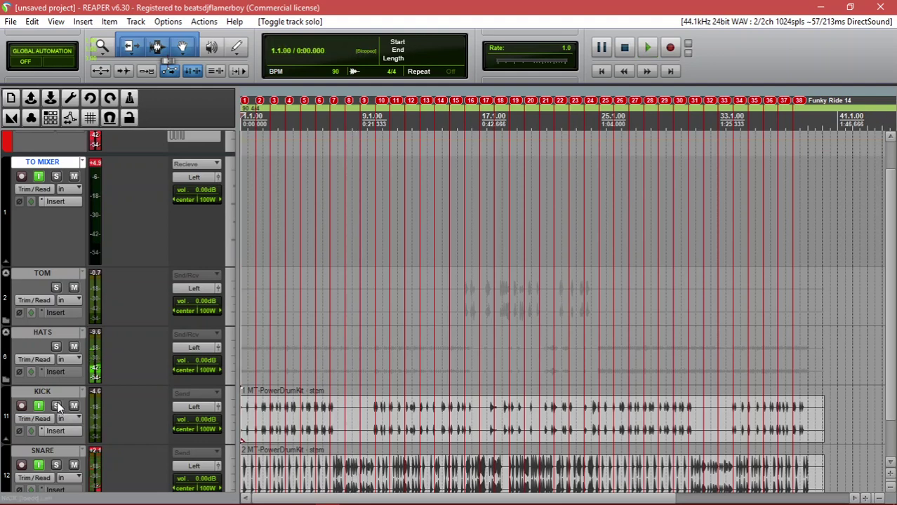
key("space")
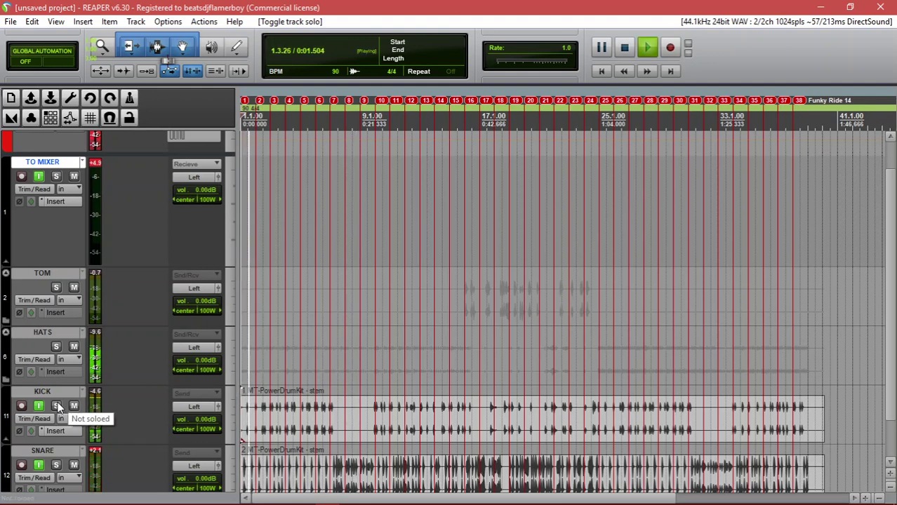
key("space")
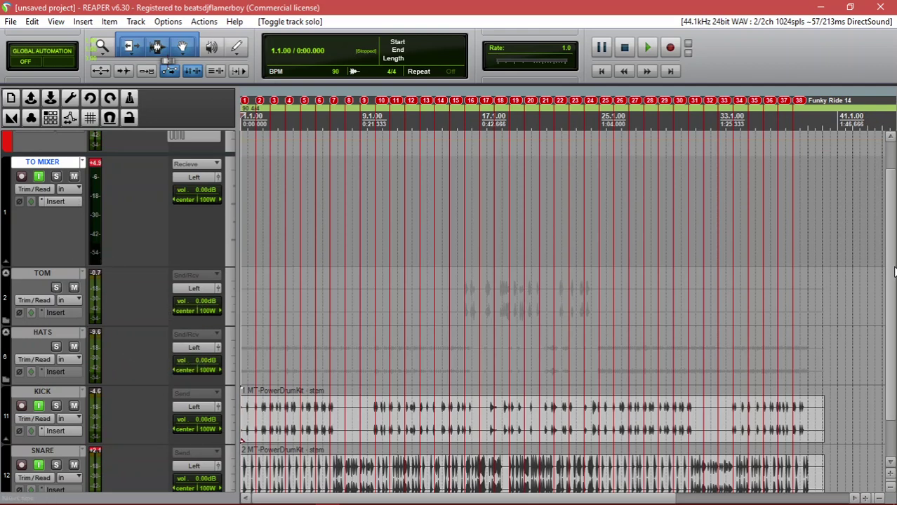
Show the mixer, open TO MIXER's NCAR plug-in from it, close the mixer and shift the NCAR window slightly
scroll(892, 268, "up", 2)
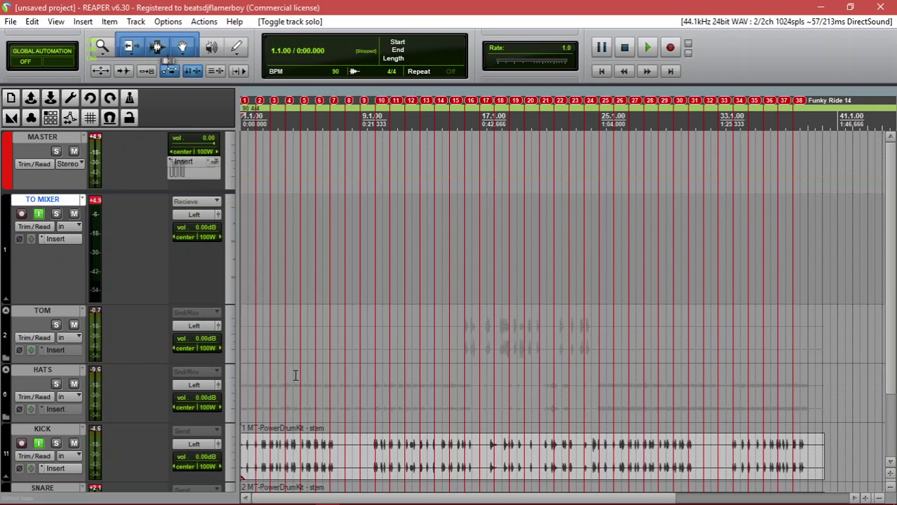
key("ctrl+m")
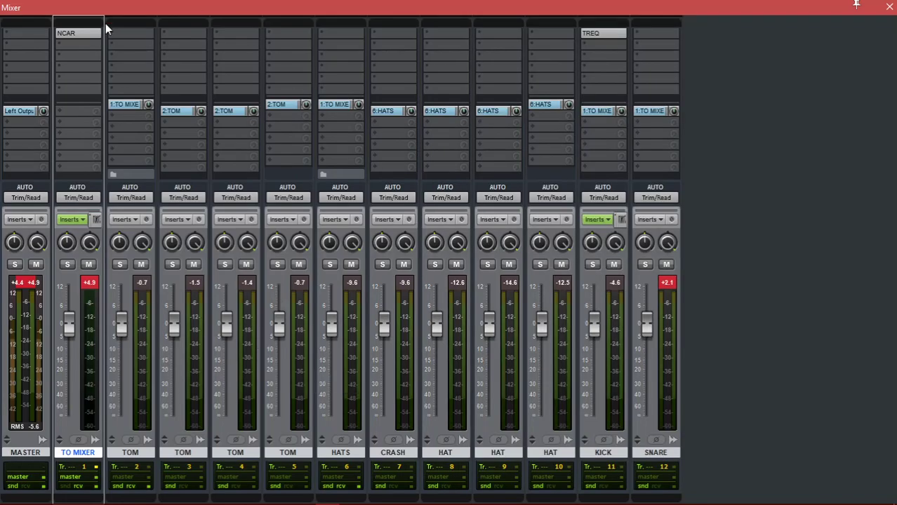
left_click(69, 33)
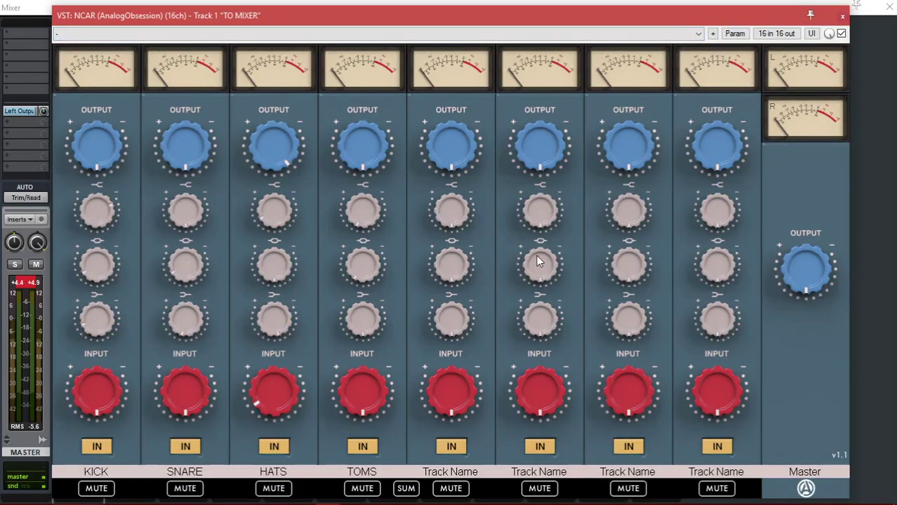
left_click(888, 6)
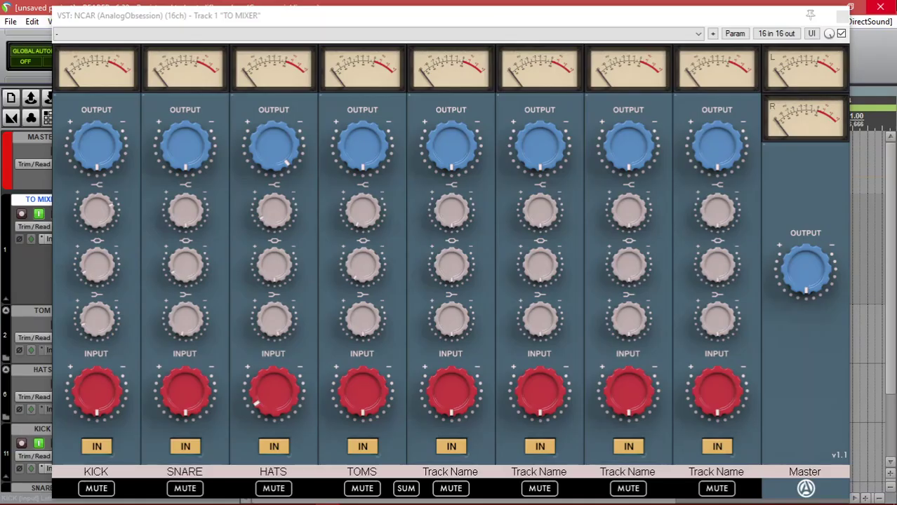
mouse_move(544, 33)
left_mouse_down()
mouse_move(535, 28)
mouse_move(669, 50)
mouse_move(536, 19)
mouse_move(547, 29)
left_mouse_up()
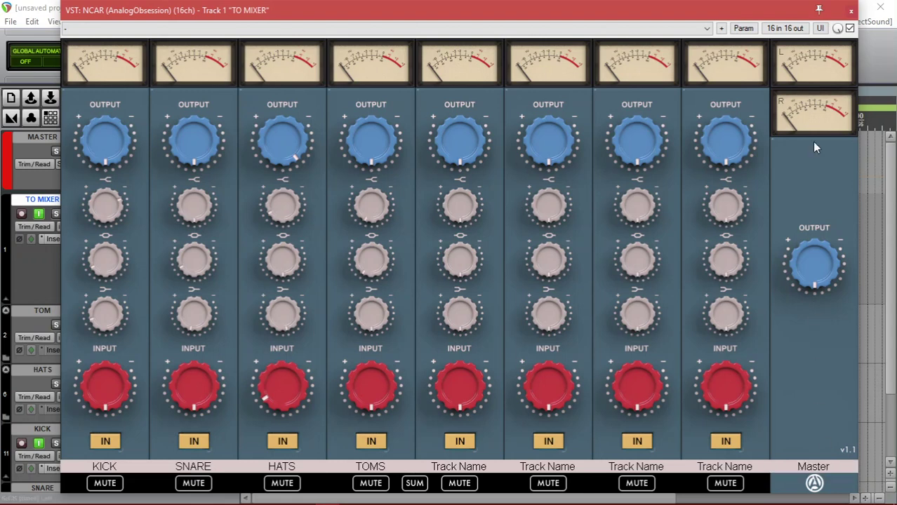
Examine NCAR's input and output routing in the plug-in pin connector up to channel 16 and close it
left_click(795, 28)
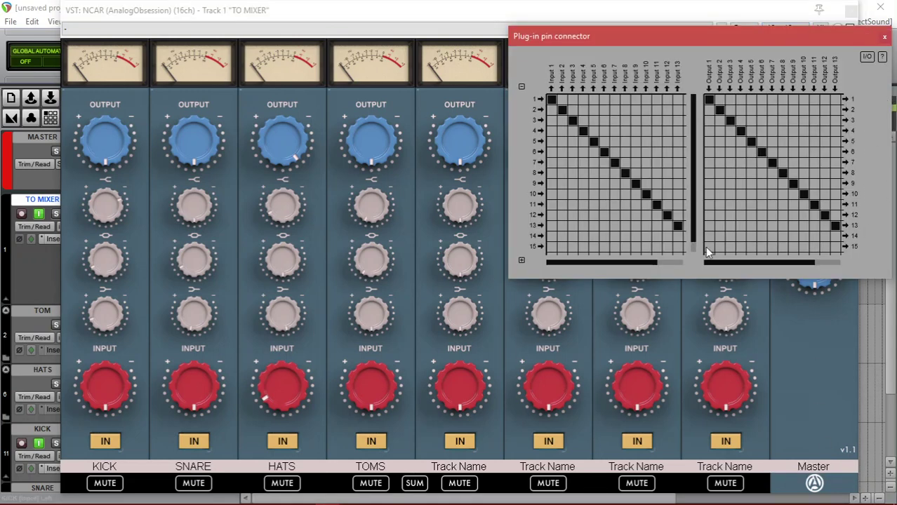
left_click_drag(634, 263, 672, 263)
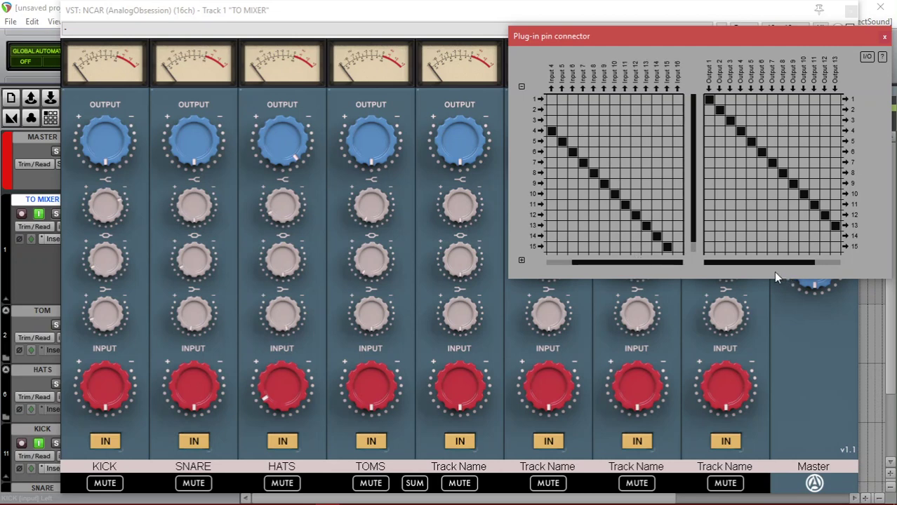
left_click_drag(771, 265, 848, 265)
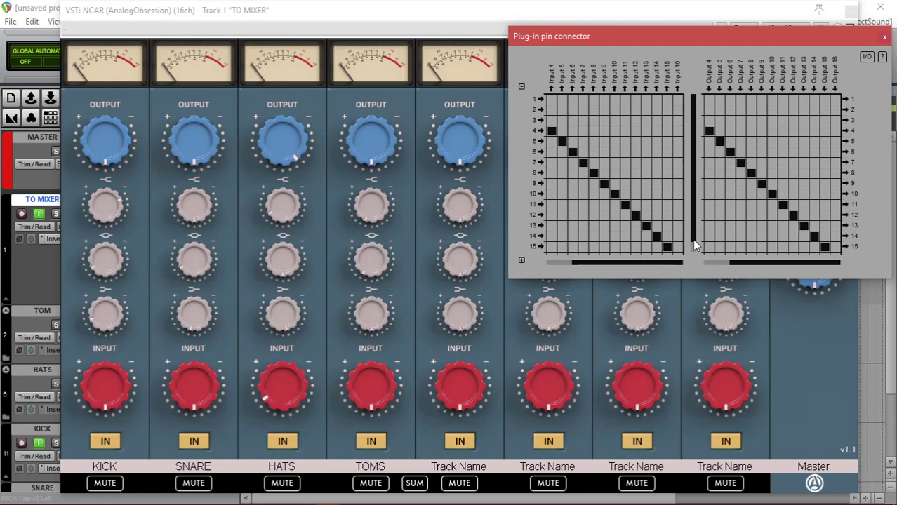
left_click_drag(694, 244, 686, 273)
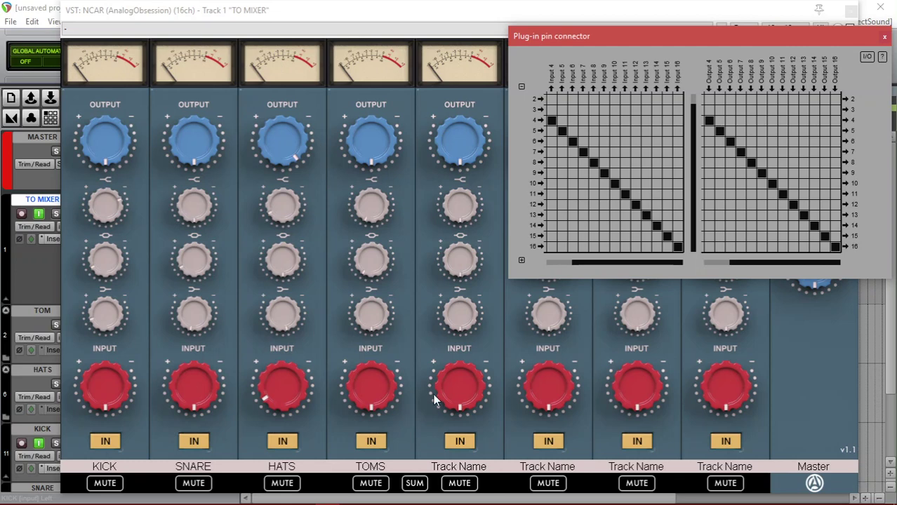
left_click(885, 37)
left_click(281, 497)
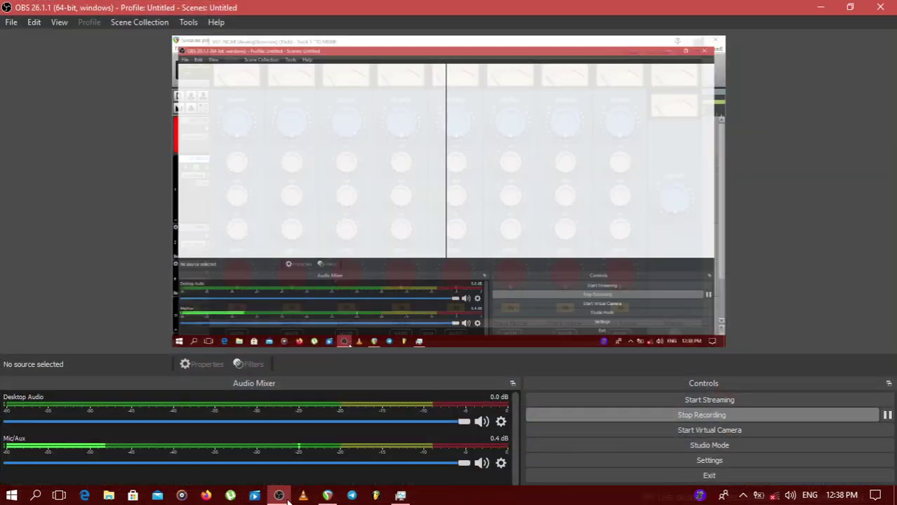